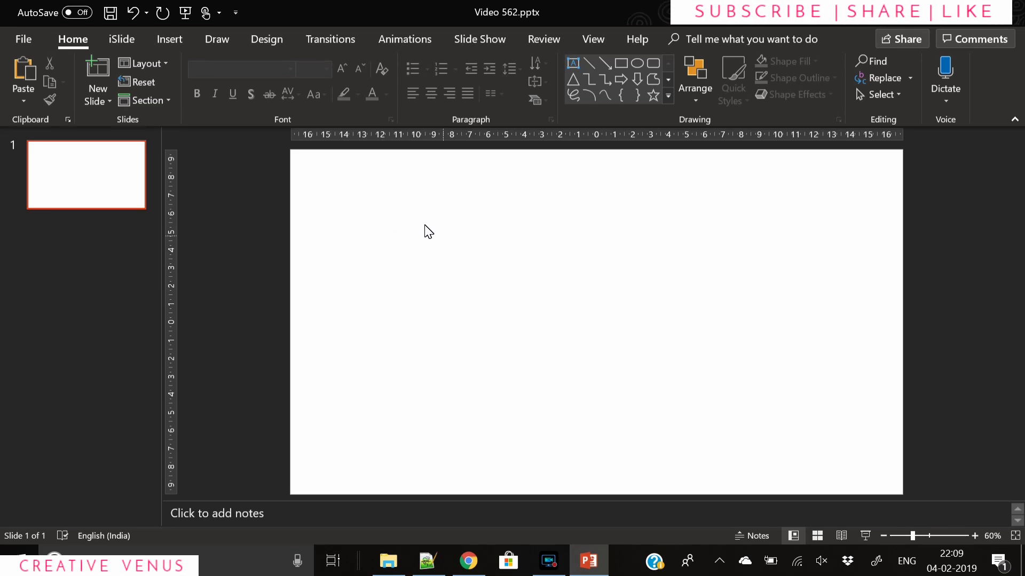
Minimise the screen recorder and bring up PowerPoint's Insert tab for the blank Video 562 slide
click(549, 561)
click(587, 249)
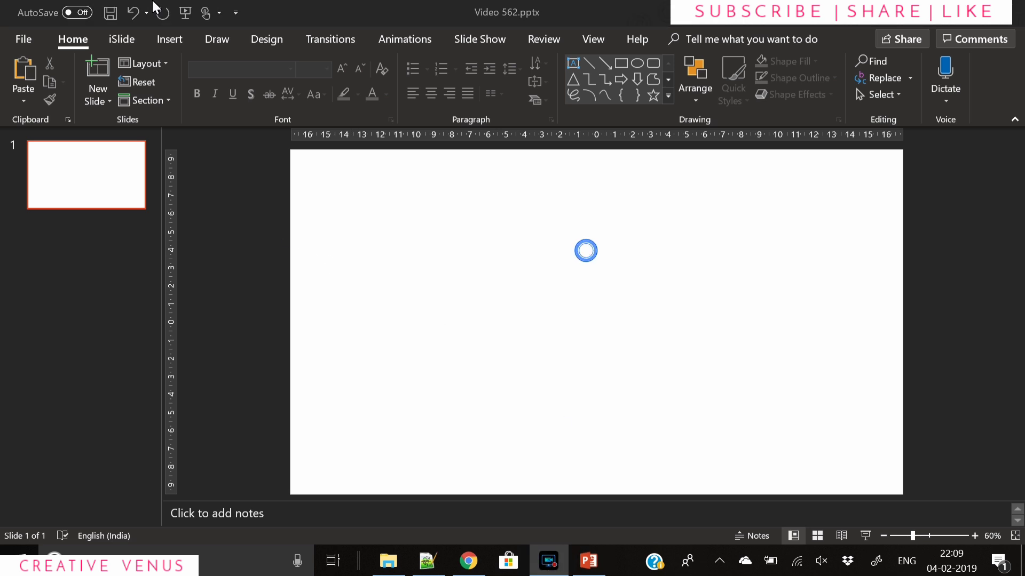
Draw a trapezoid near the top of the slide
click(174, 41)
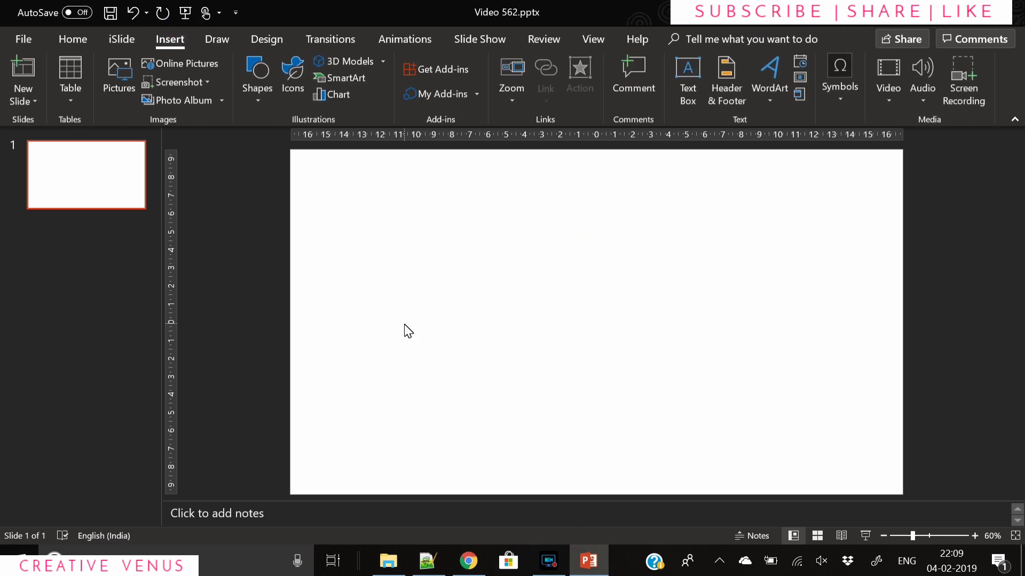
click(262, 104)
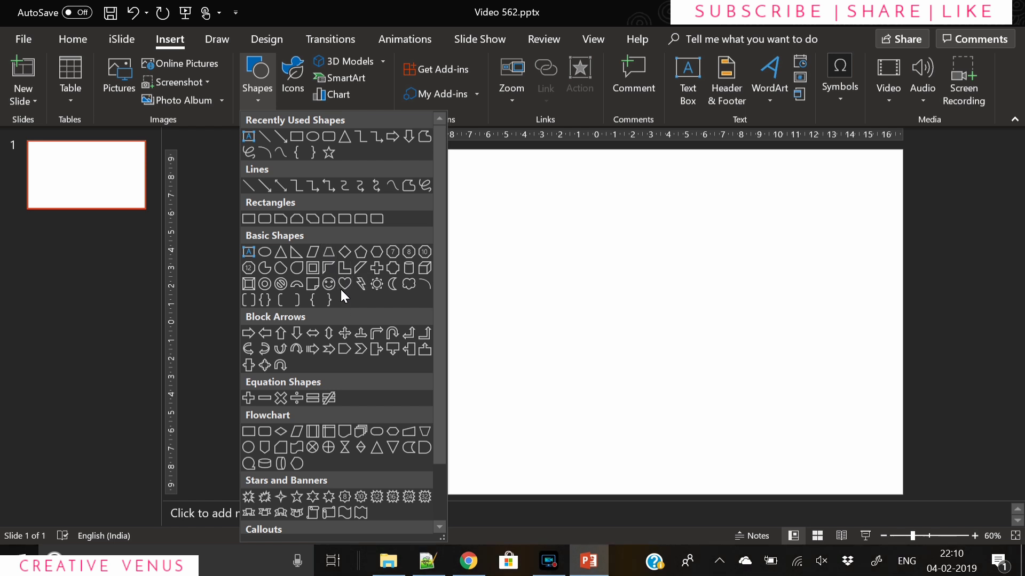
click(328, 252)
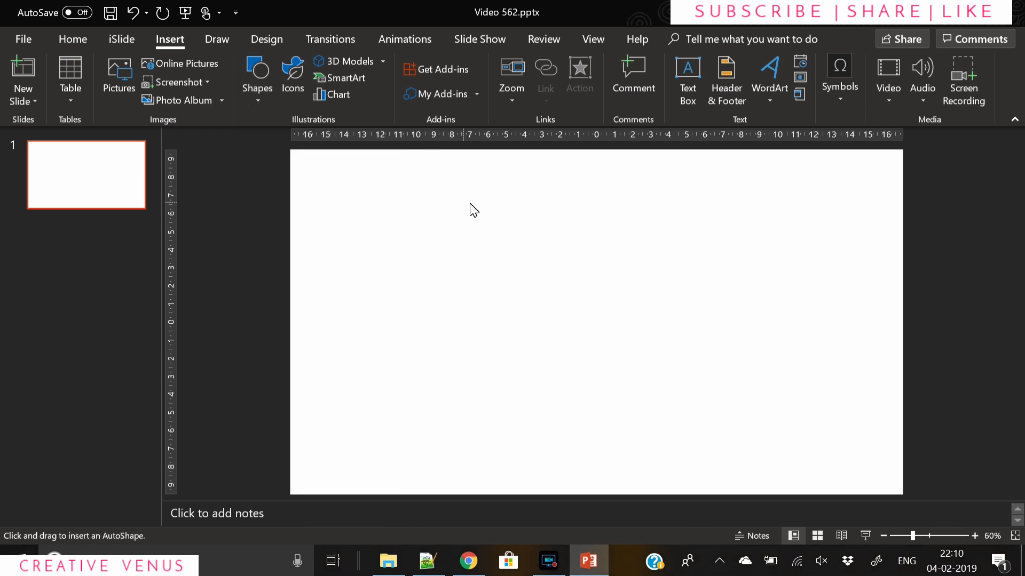
drag(464, 206, 703, 243)
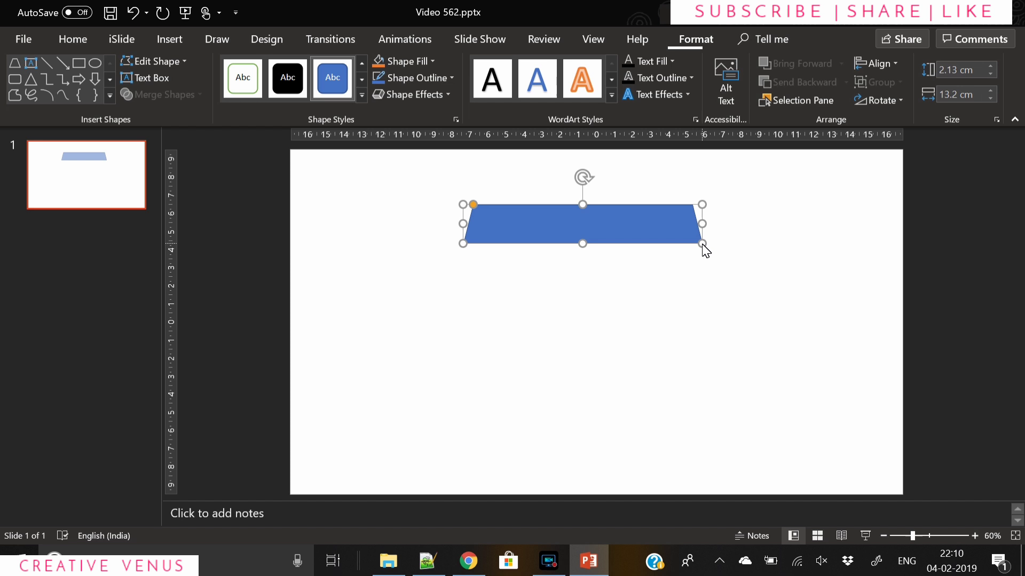
Flip the trapezoid vertically so its wide edge is on top, and remove its outline
click(888, 101)
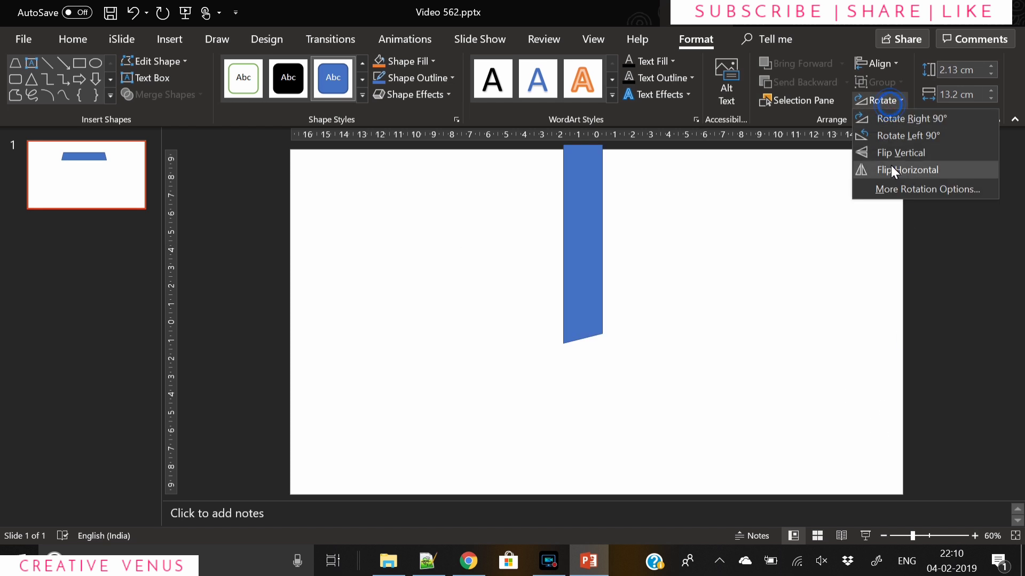
click(894, 155)
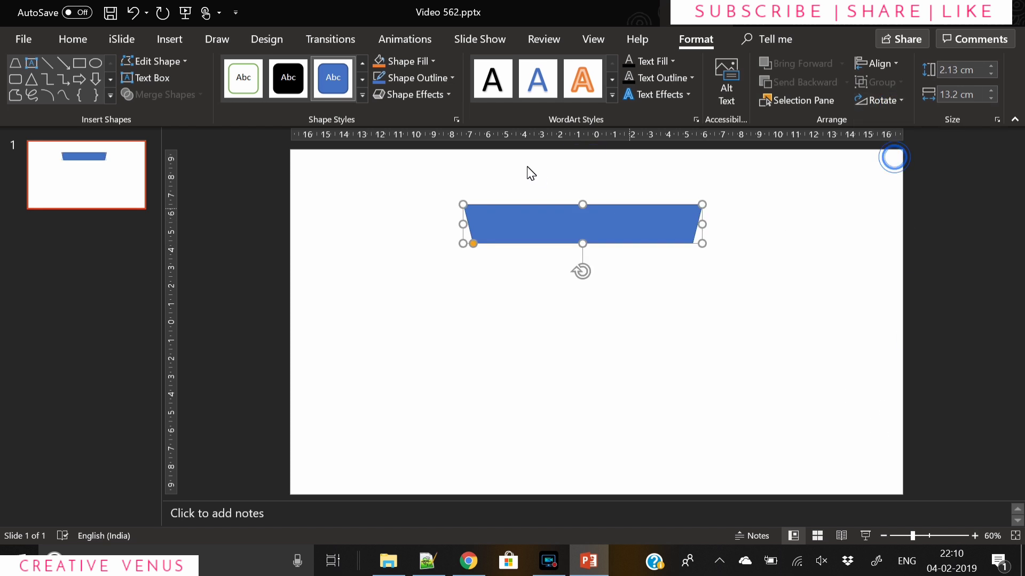
click(378, 79)
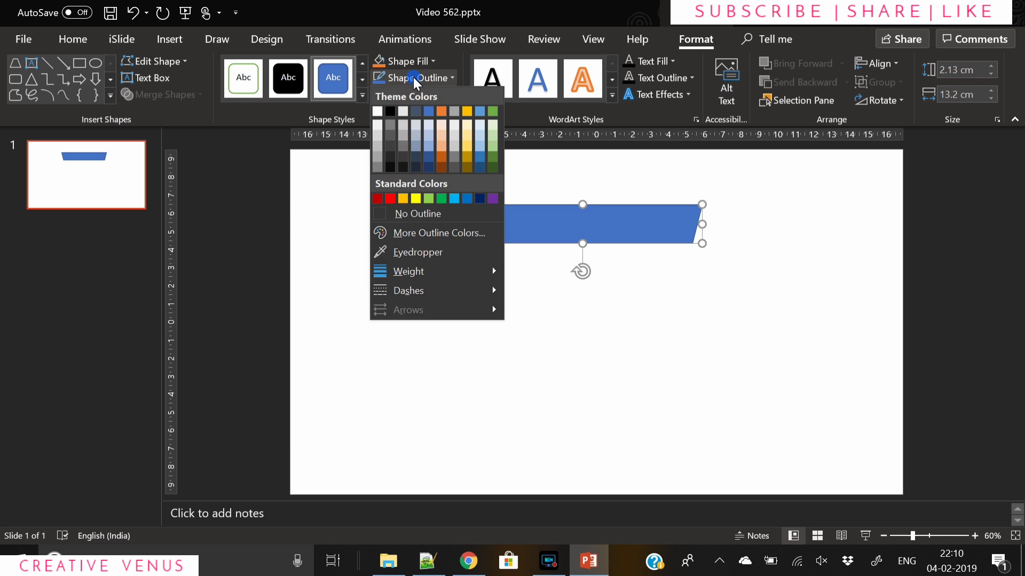
click(418, 216)
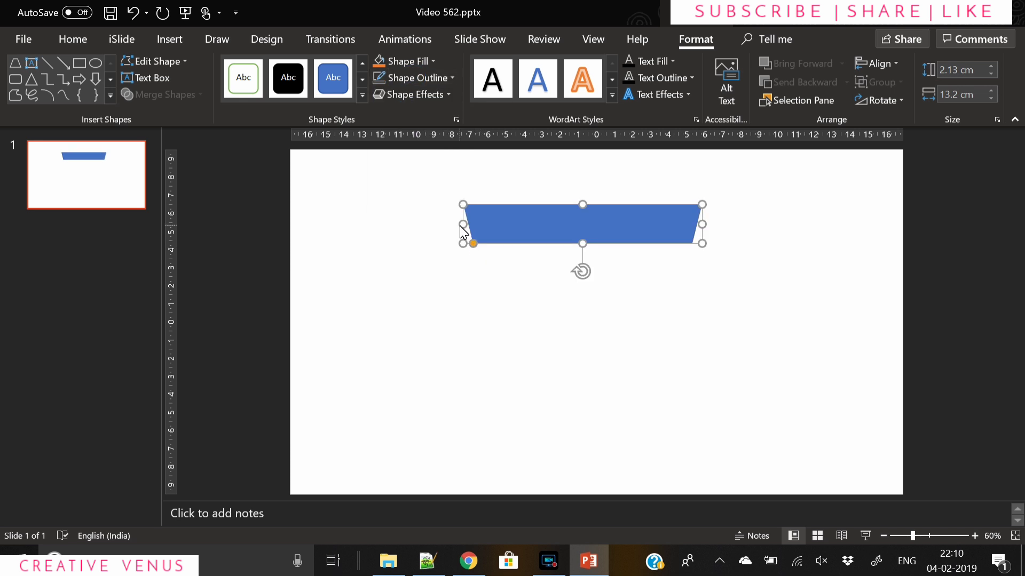
Size the trapezoid to 2.5 cm tall by 15 cm wide and centre it horizontally
drag(458, 225, 527, 229)
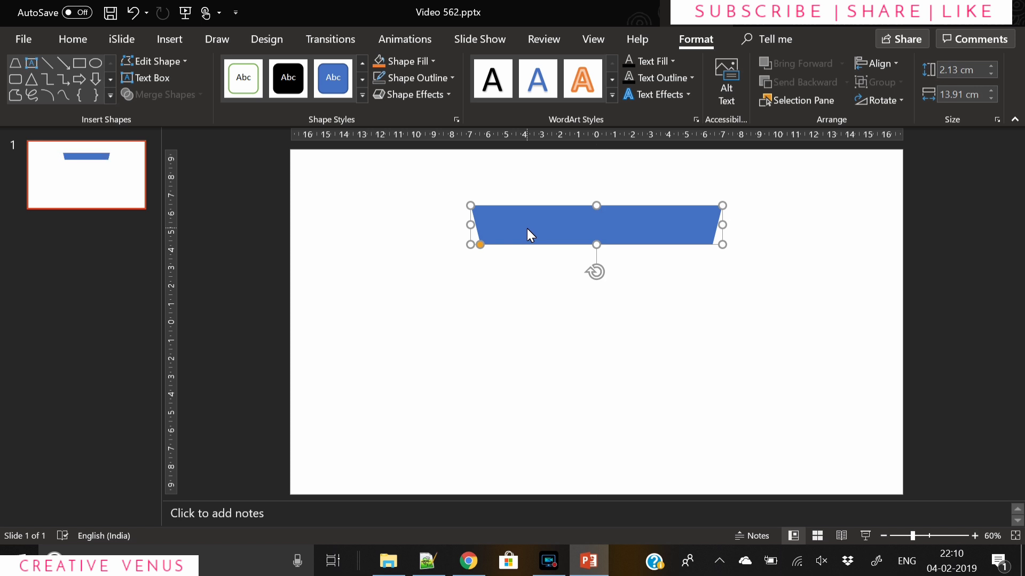
drag(597, 244, 597, 247)
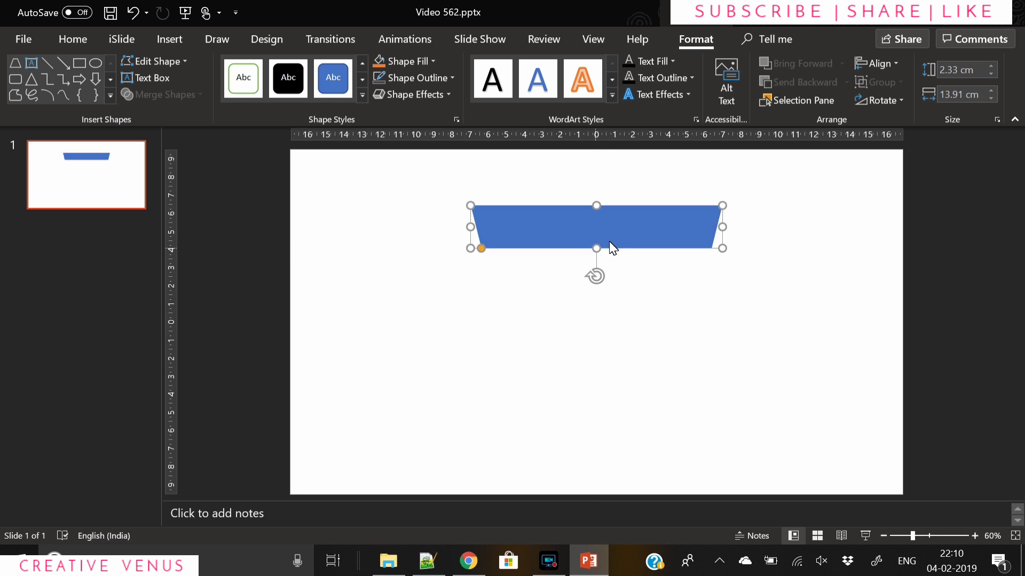
click(992, 67)
click(992, 67)
click(990, 98)
click(989, 97)
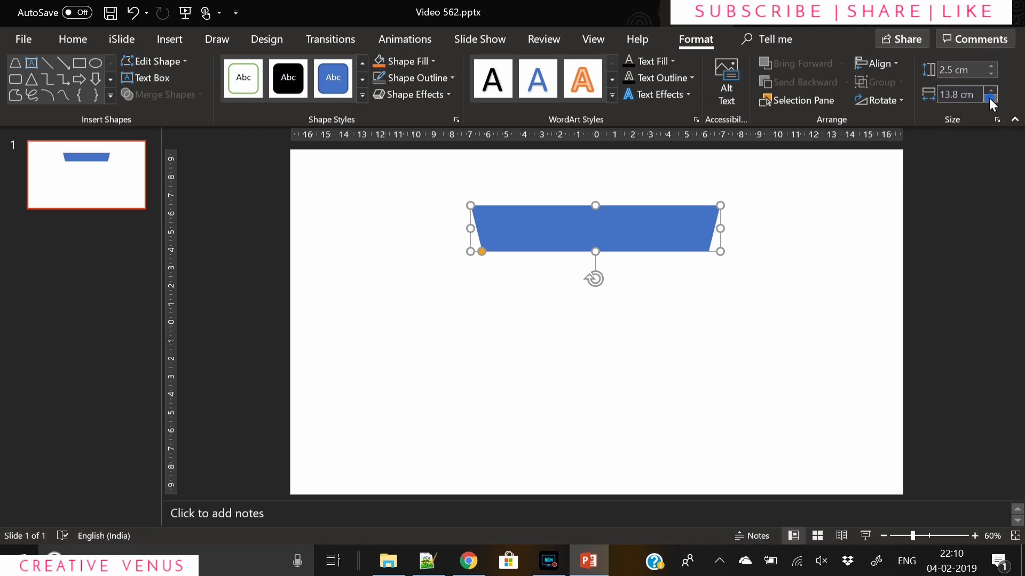
click(989, 97)
click(989, 98)
click(989, 98)
click(989, 98)
click(989, 98)
click(990, 98)
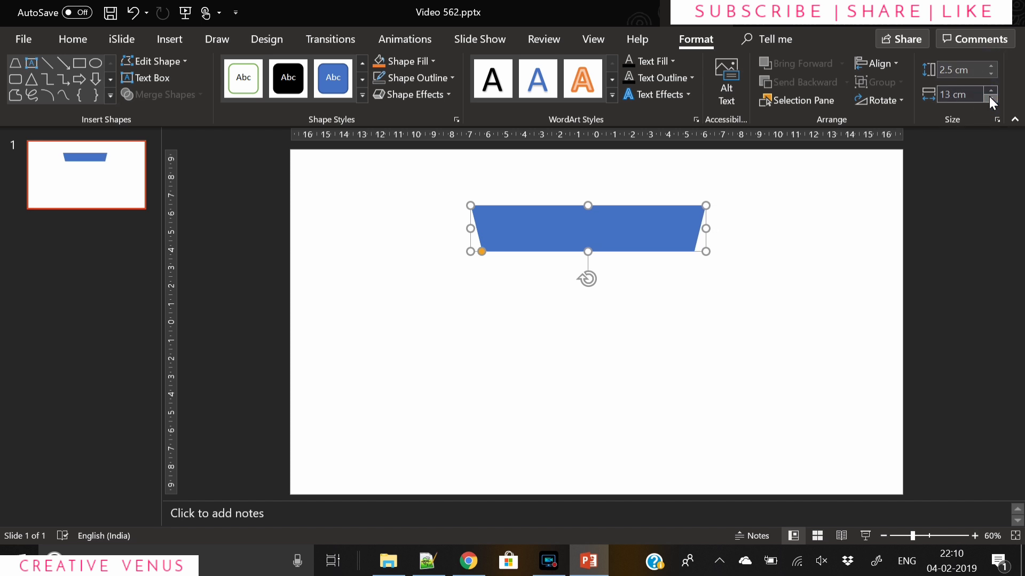
click(989, 91)
click(989, 92)
click(989, 91)
click(988, 92)
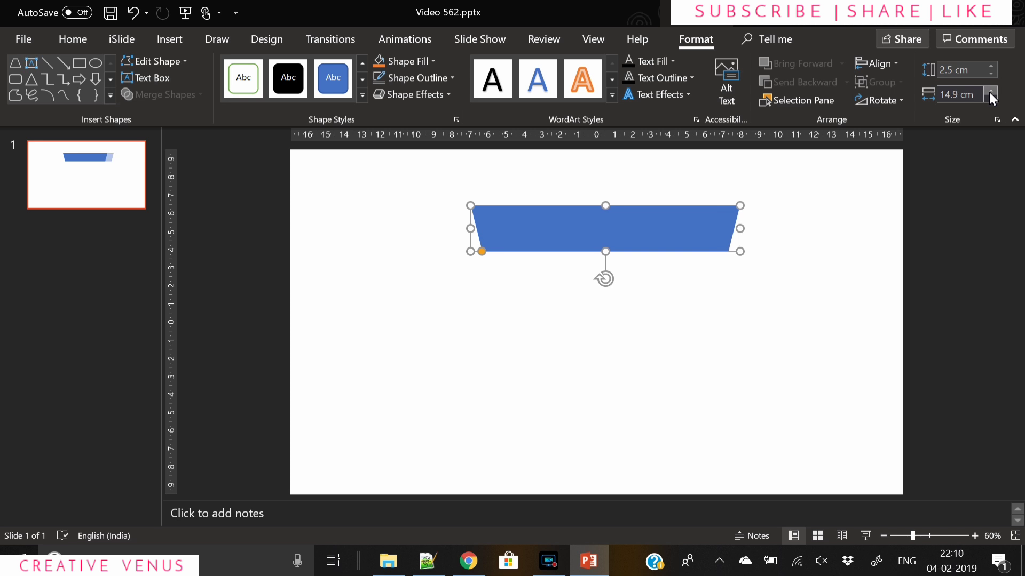
click(988, 92)
click(988, 92)
click(989, 92)
click(987, 98)
click(988, 98)
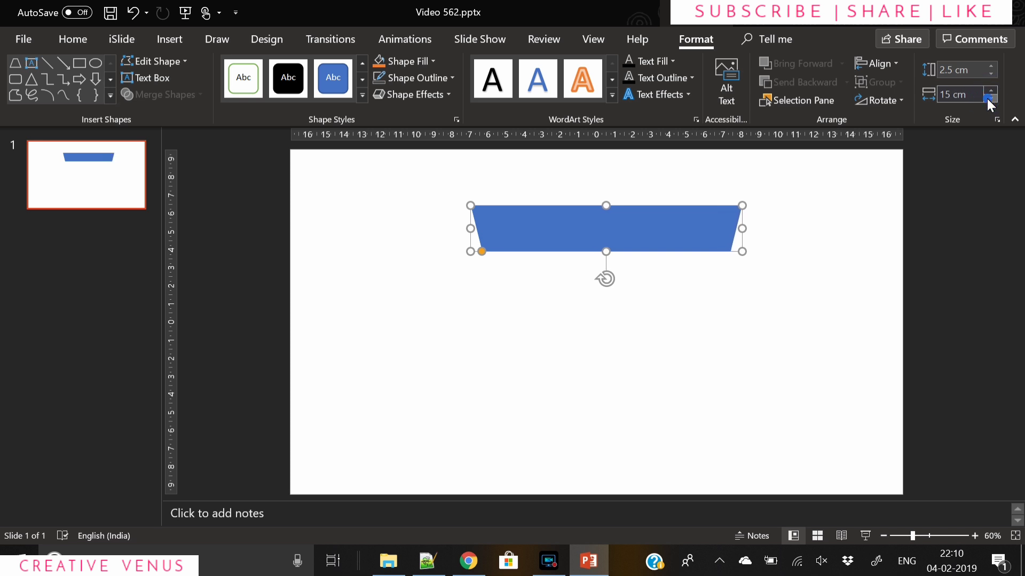
drag(587, 241, 581, 240)
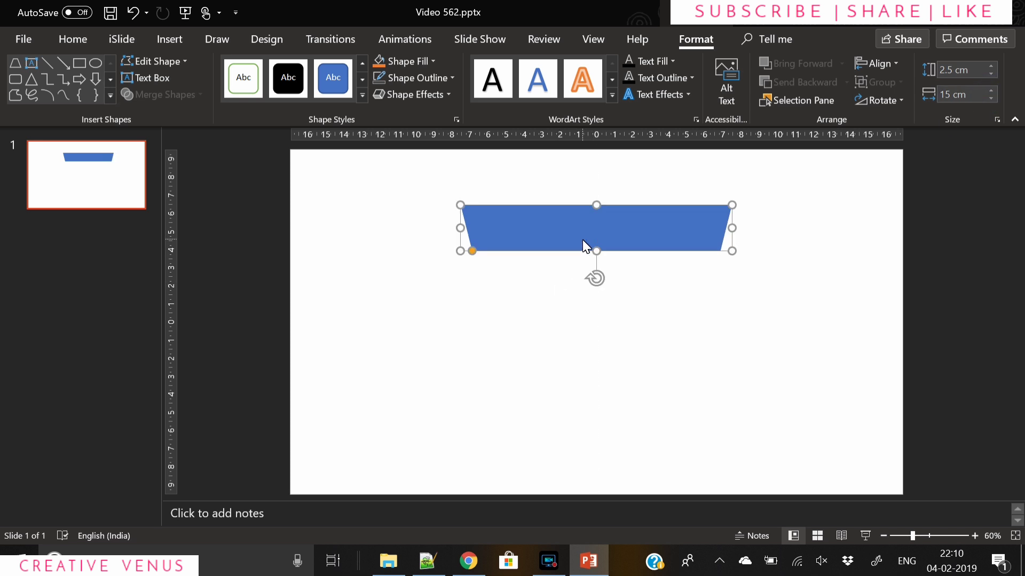
Duplicate the blue trapezoid with Ctrl+D, move the copy below it, and flip it vertically
click(736, 414)
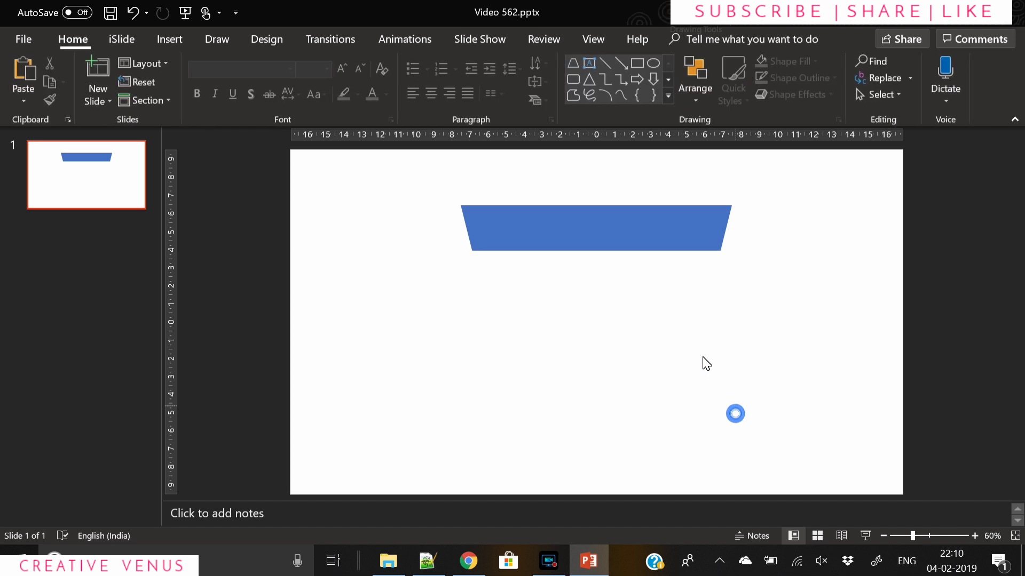
click(545, 239)
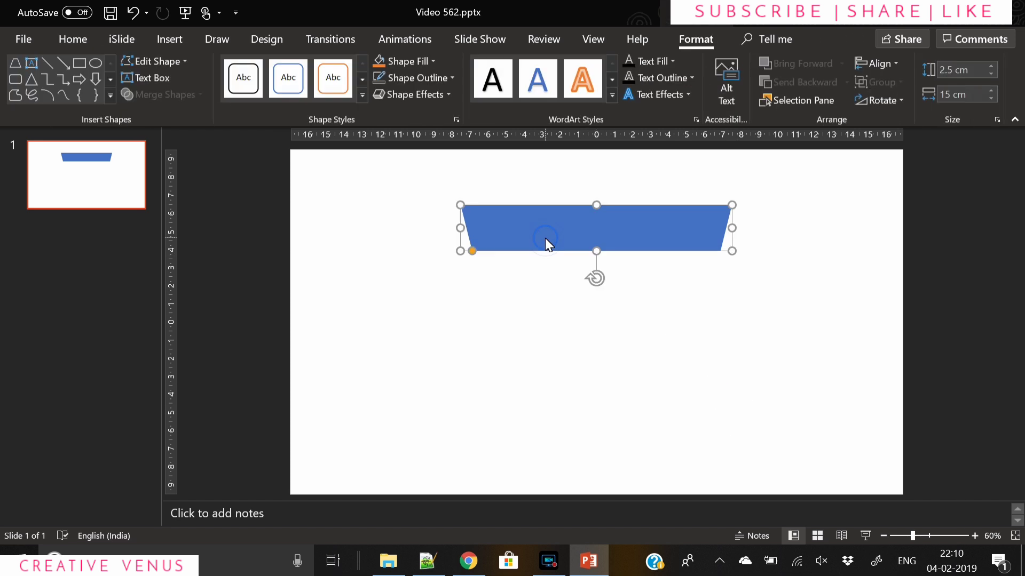
key(ctrl+d)
drag(552, 237, 569, 322)
click(875, 101)
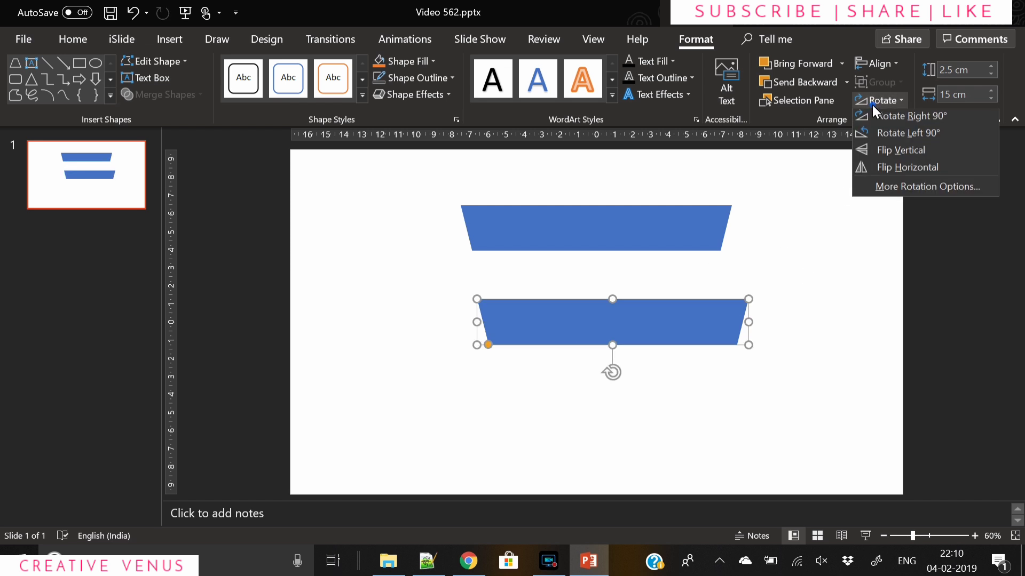
click(885, 149)
Shrink the copy into a thin bar, apply the orange shape style, and move it to the trapezoid's base
drag(749, 346, 596, 239)
click(363, 78)
click(333, 77)
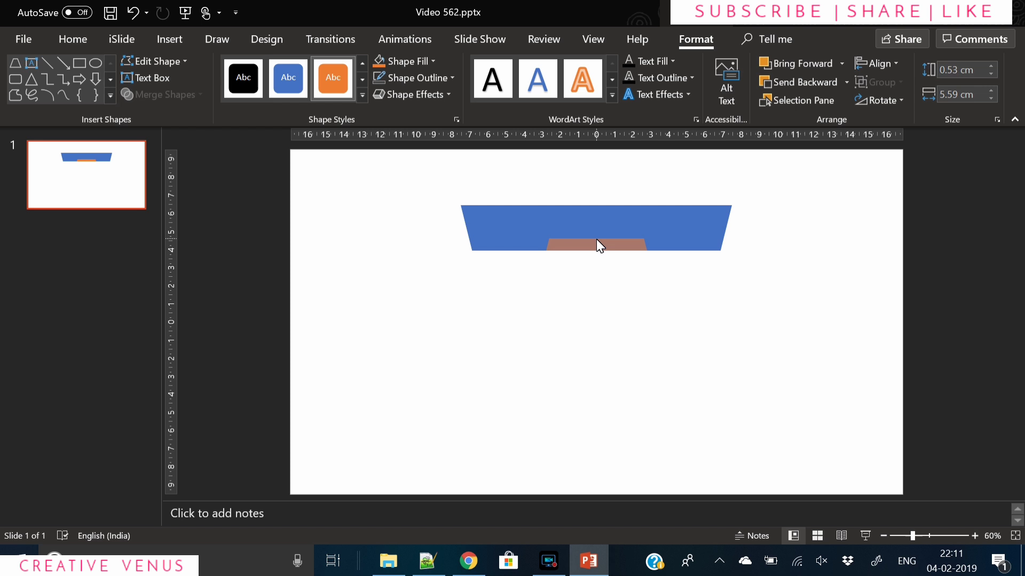
drag(596, 239, 597, 239)
click(610, 279)
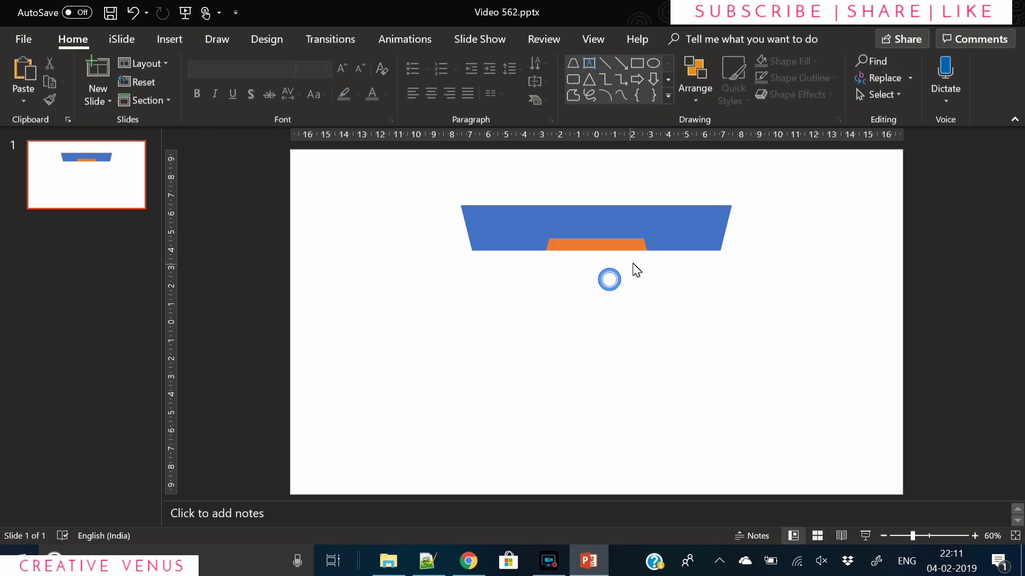
click(600, 241)
drag(598, 240, 599, 245)
Size the orange bar to 0.5 × 6 cm and centre it flush on the trapezoid's bottom edge
click(990, 74)
click(990, 73)
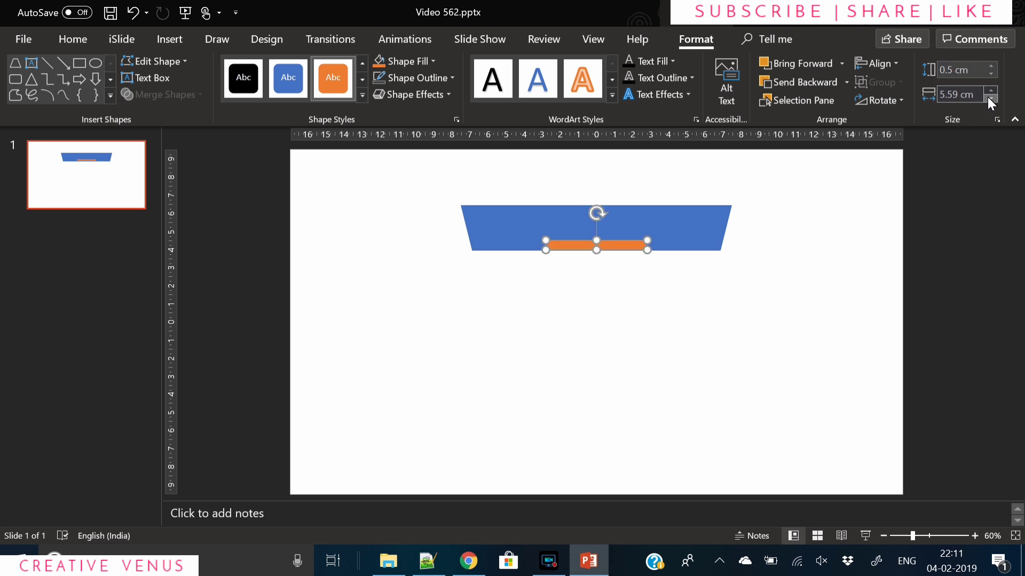
click(989, 92)
click(988, 92)
click(989, 92)
click(988, 92)
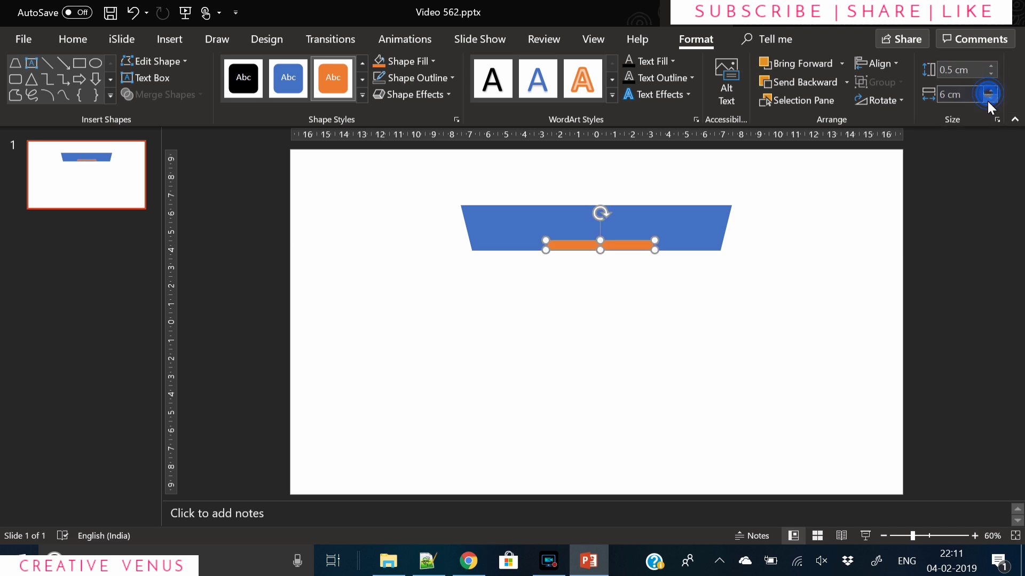
drag(625, 249, 623, 252)
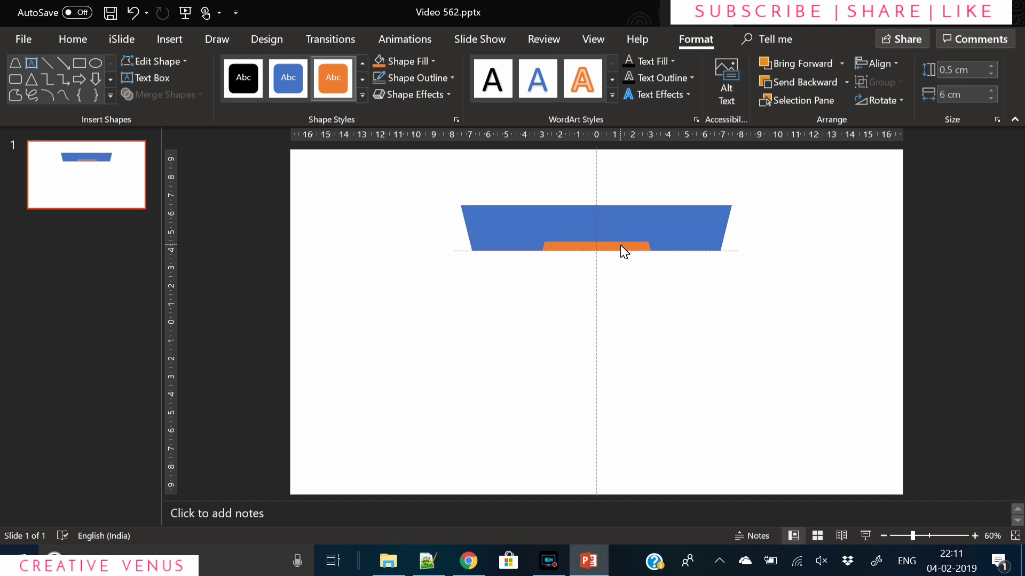
click(627, 289)
Drag the blue trapezoid's adjustment handle so its sides slant more steeply
click(479, 231)
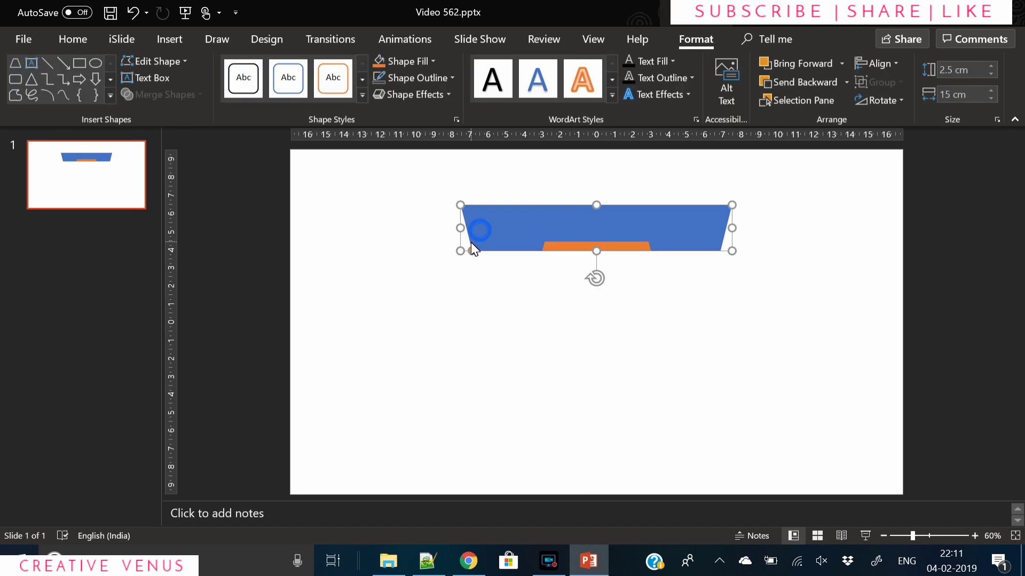
mouse_move(472, 250)
mouse_down()
mouse_move(495, 252)
mouse_move(485, 258)
mouse_up()
click(546, 277)
click(587, 252)
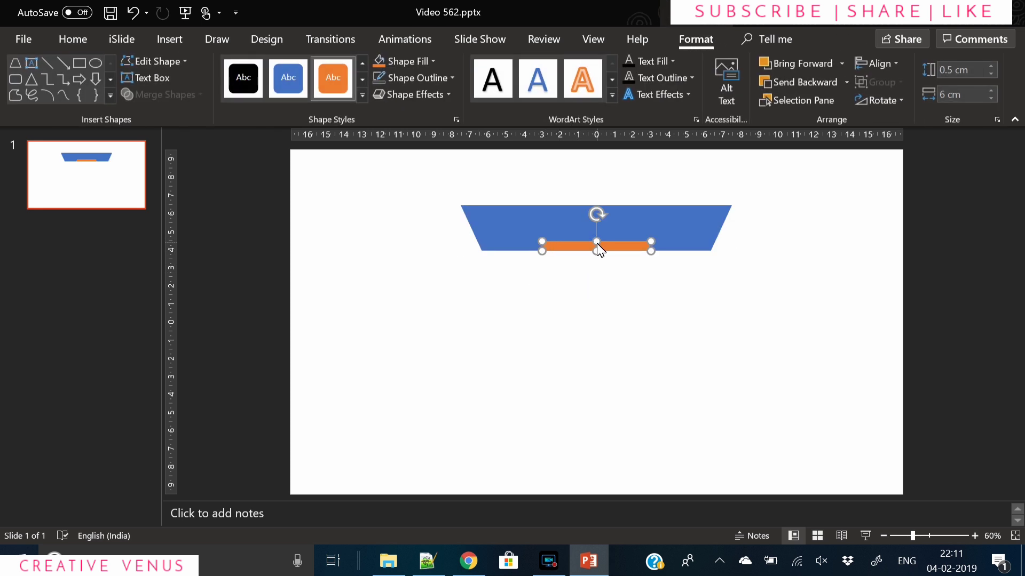
click(594, 279)
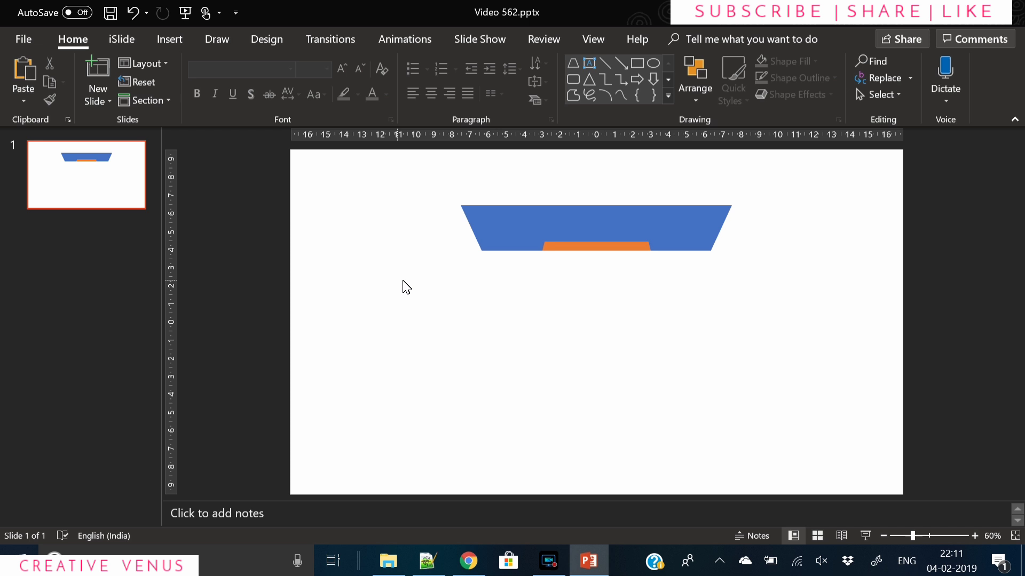
Draw a small trapezoid on the banner's left end and adjust its slant
click(173, 39)
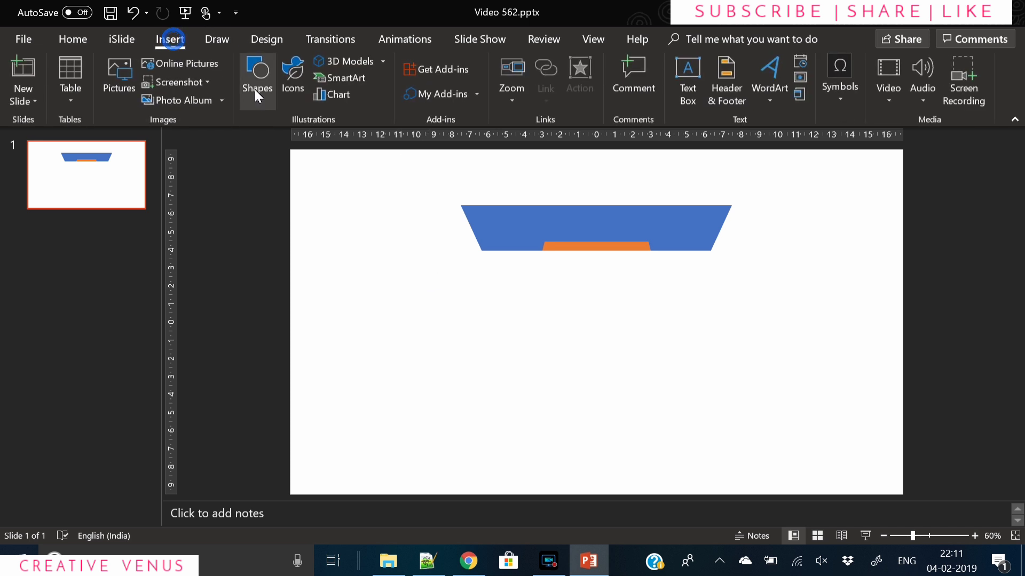
click(257, 97)
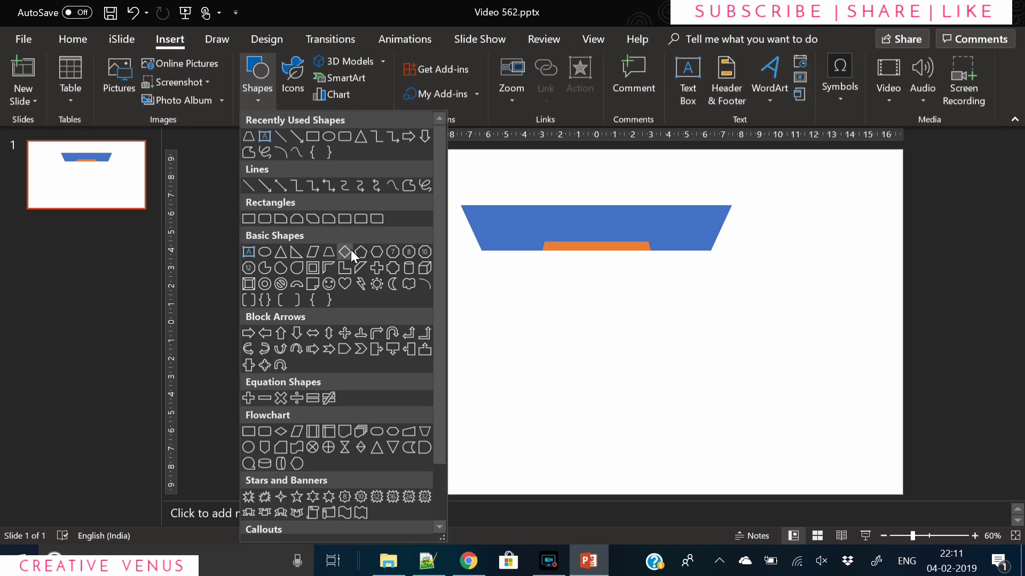
click(316, 251)
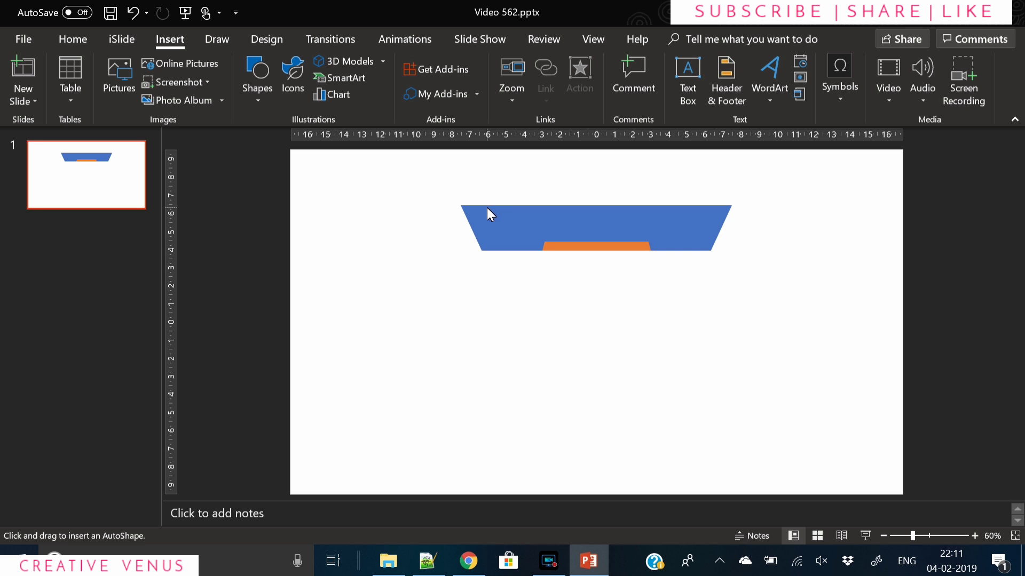
drag(488, 207, 519, 250)
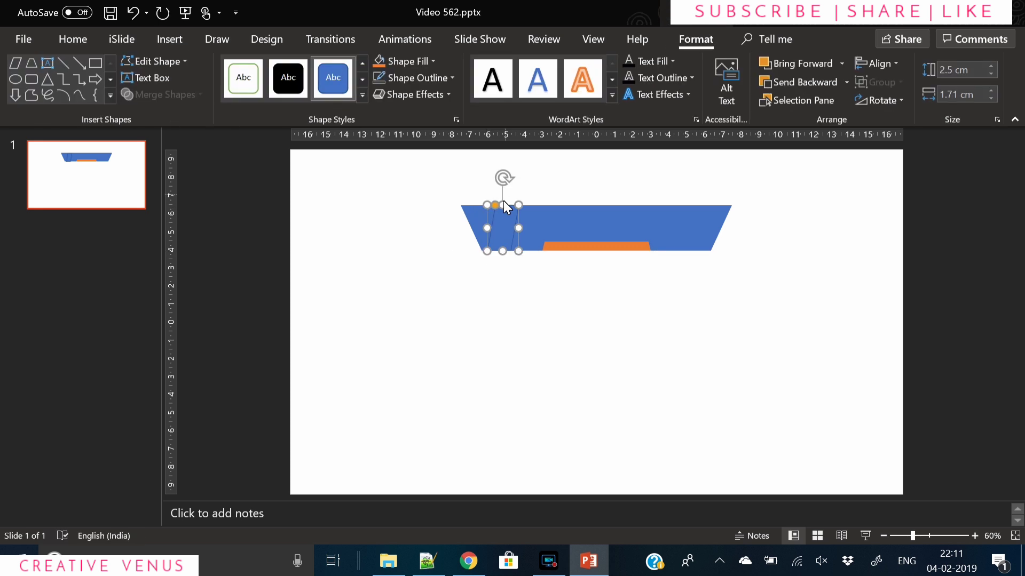
drag(497, 206, 539, 231)
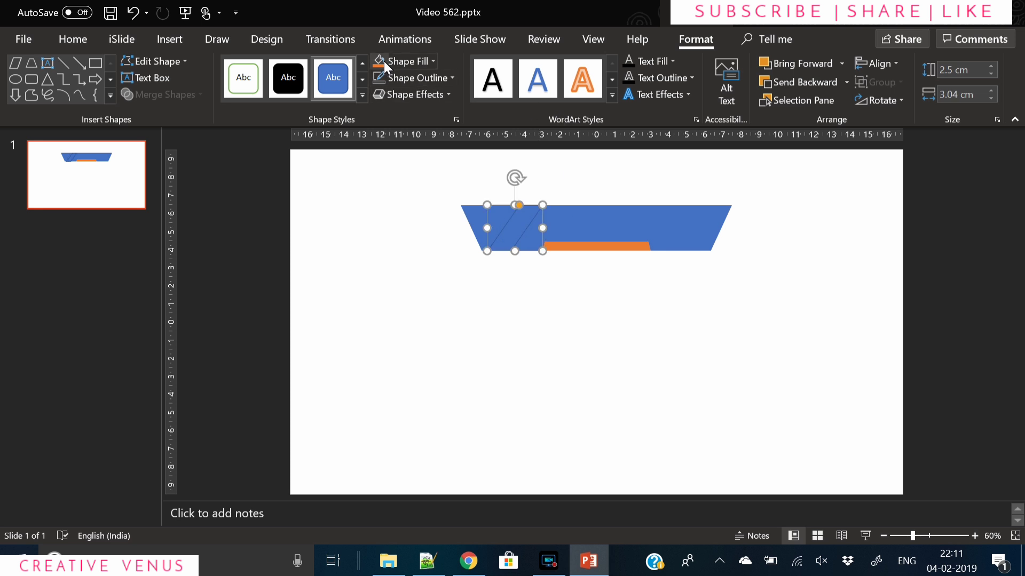
Fill the small stripe dark orange and fit it diagonally across the banner's left portion
click(409, 59)
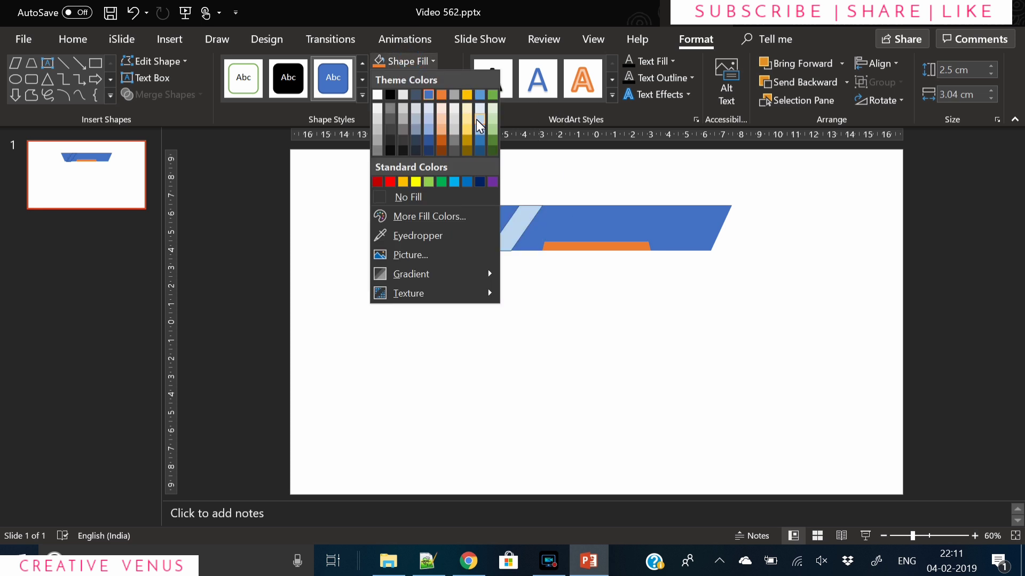
click(440, 141)
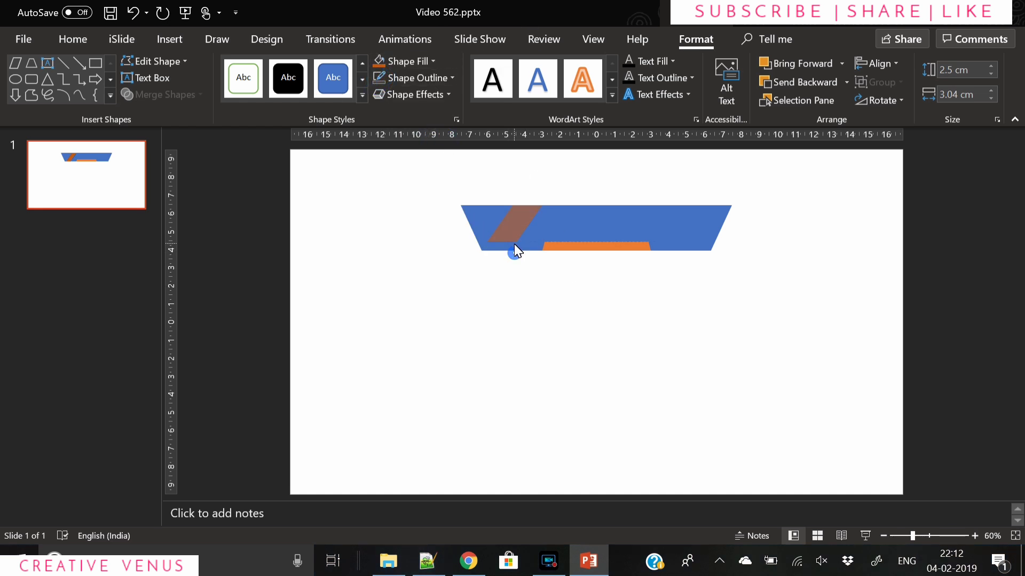
drag(514, 247, 518, 259)
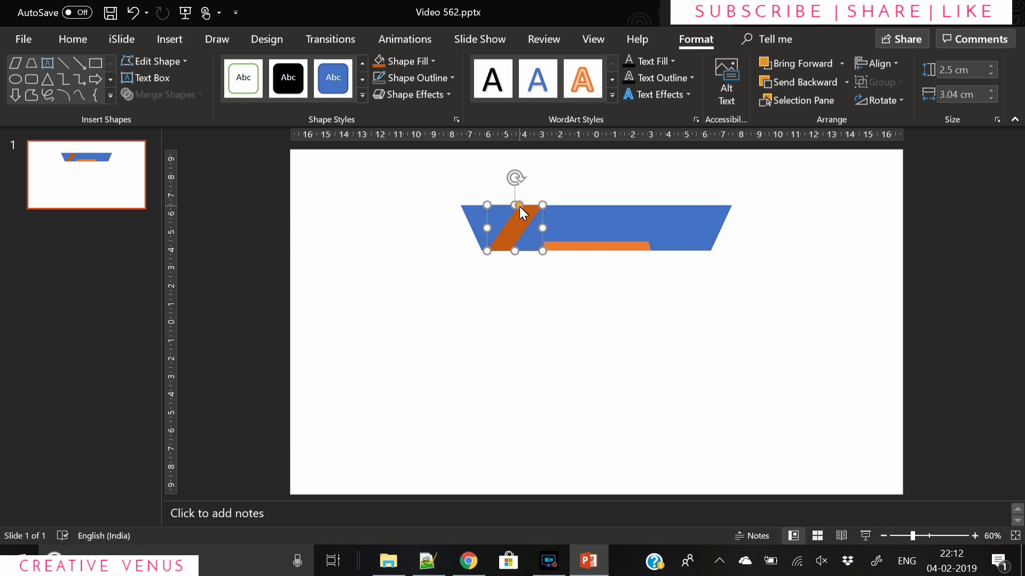
drag(519, 206, 511, 206)
Copy the orange stripe to the banner's right end, flip it vertically, and align it
click(549, 295)
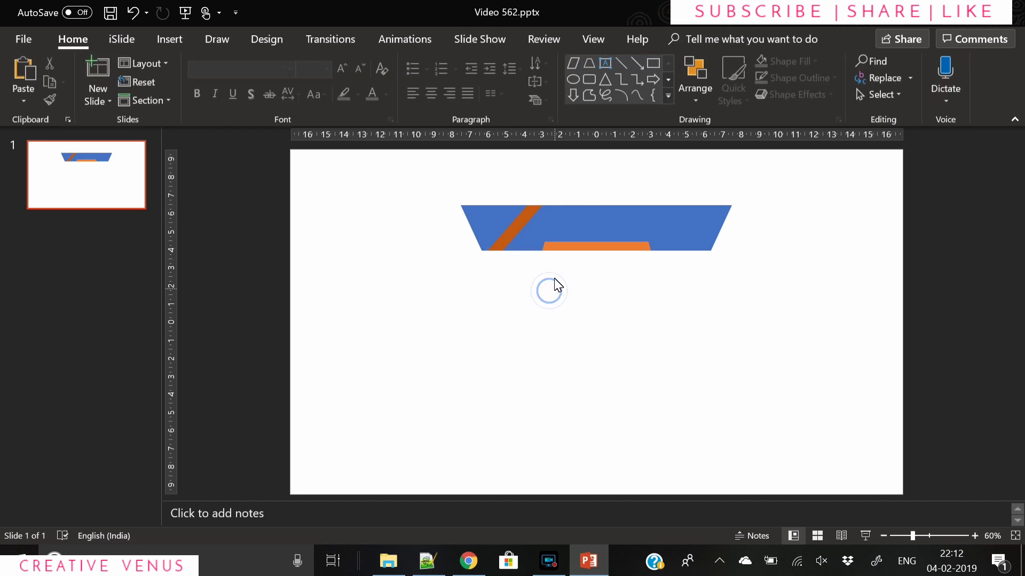
click(511, 232)
key(ctrl+c)
key(ctrl+v)
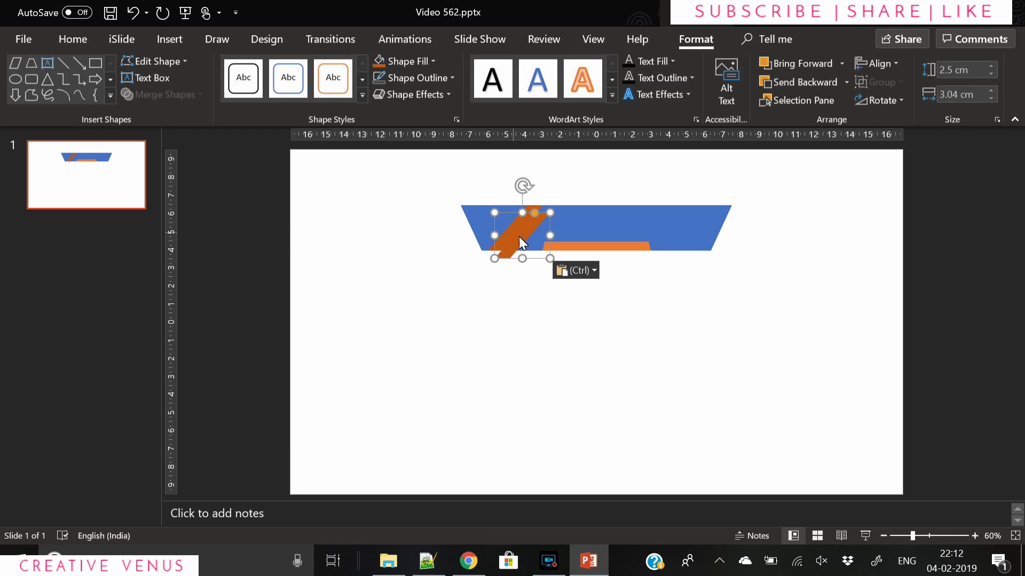
drag(518, 236, 681, 231)
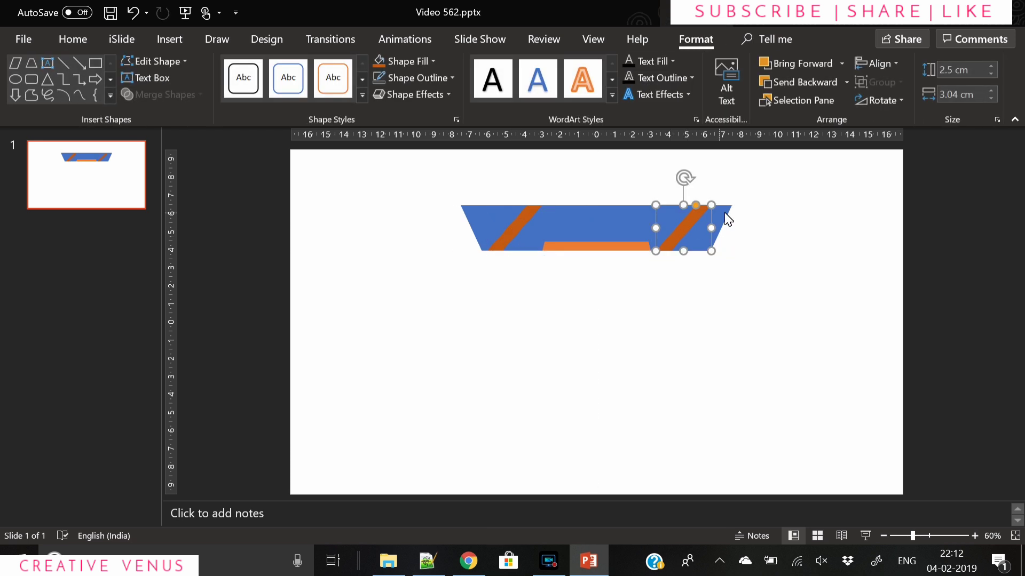
click(899, 98)
click(905, 159)
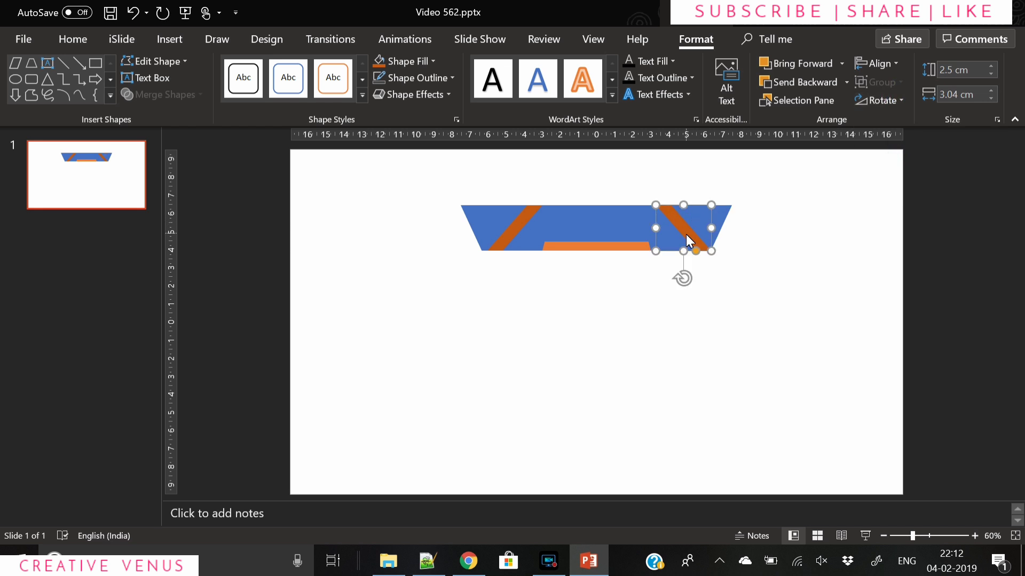
drag(686, 235, 681, 235)
click(647, 295)
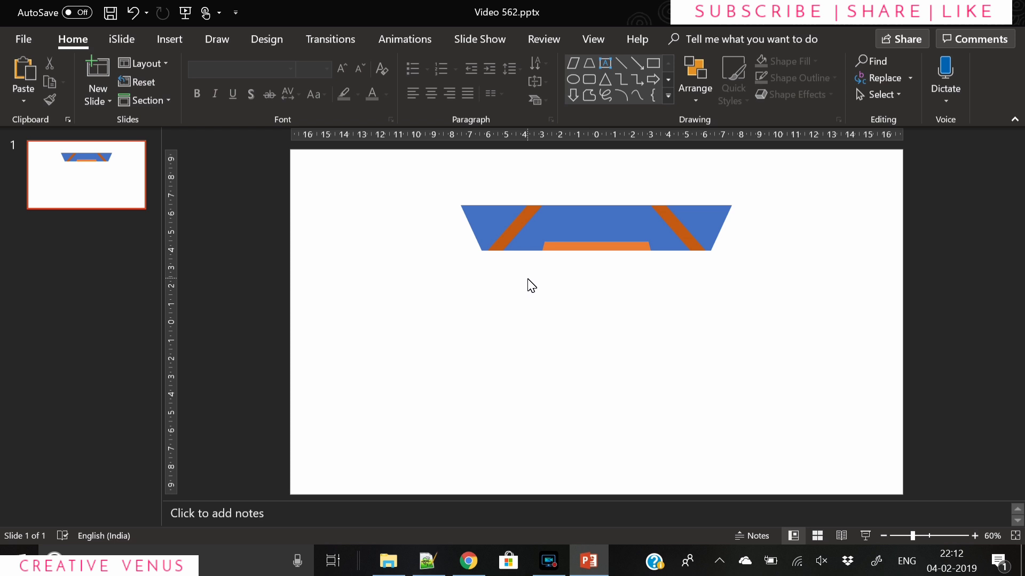
Set the bottom orange bar back to 0.5 cm tall and realign it under the banner
click(571, 249)
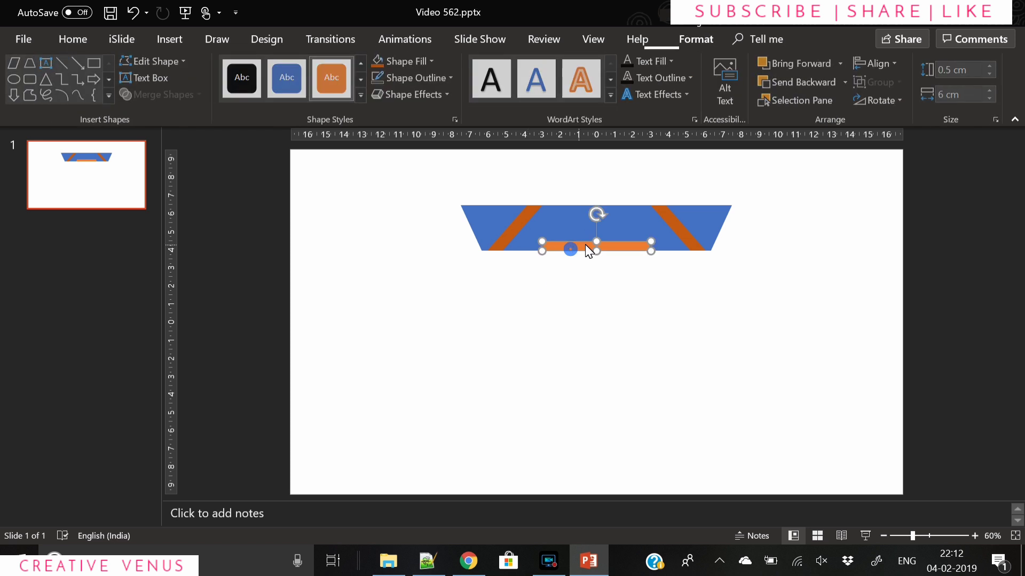
mouse_move(597, 242)
mouse_down()
mouse_move(597, 228)
mouse_move(561, 235)
mouse_move(596, 240)
mouse_up()
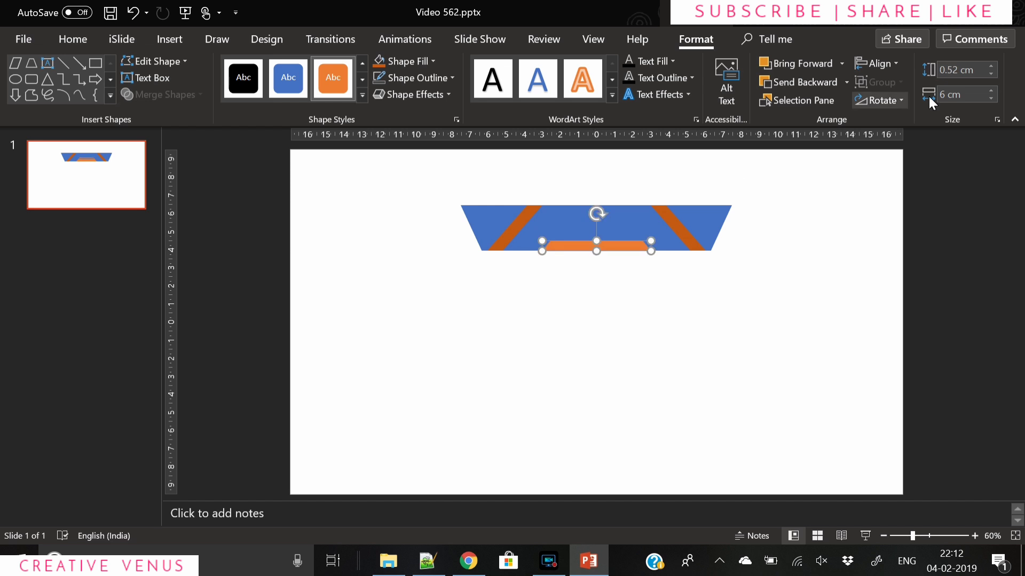
click(986, 71)
click(986, 72)
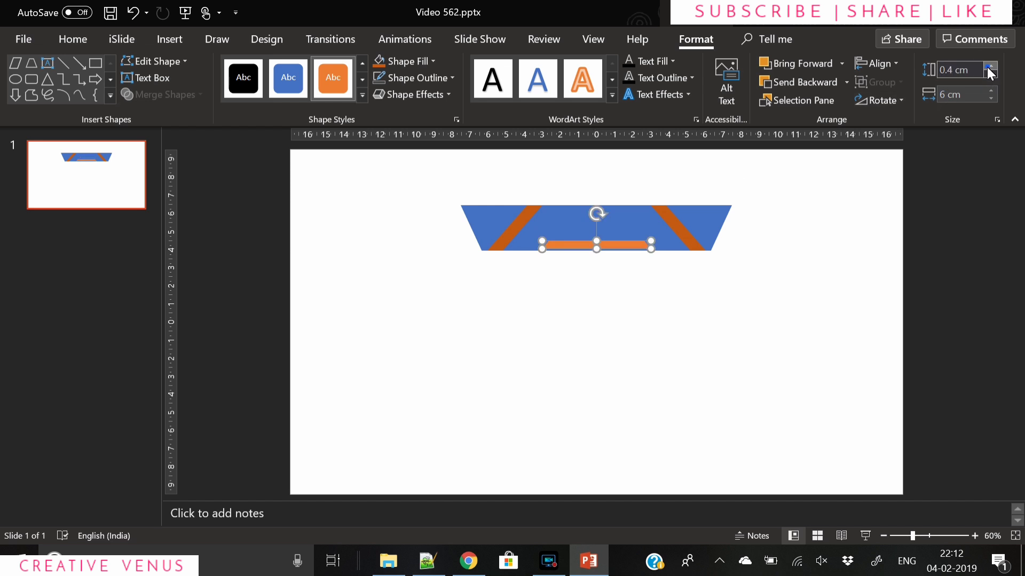
click(689, 320)
click(611, 247)
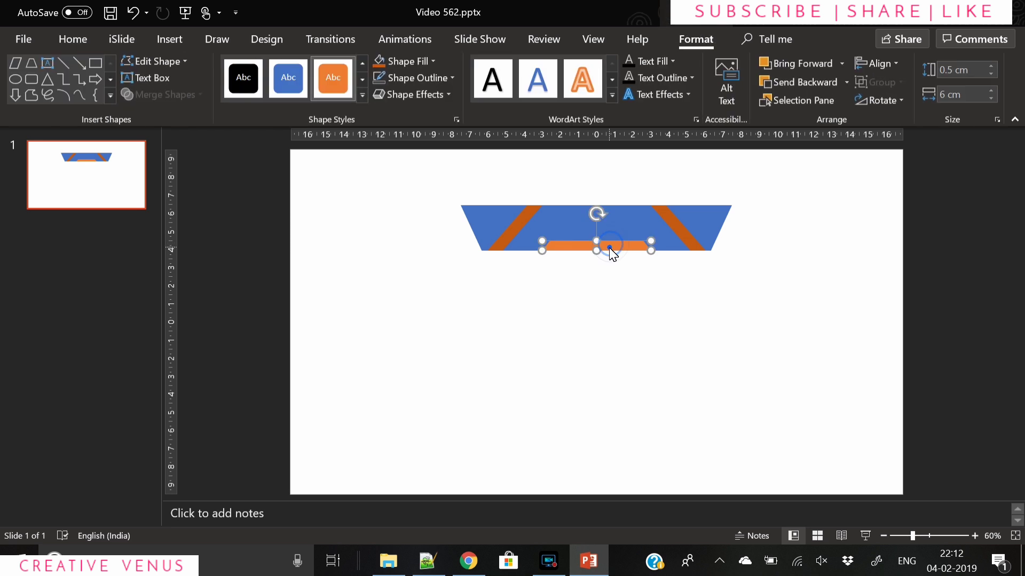
drag(614, 250, 612, 264)
click(612, 264)
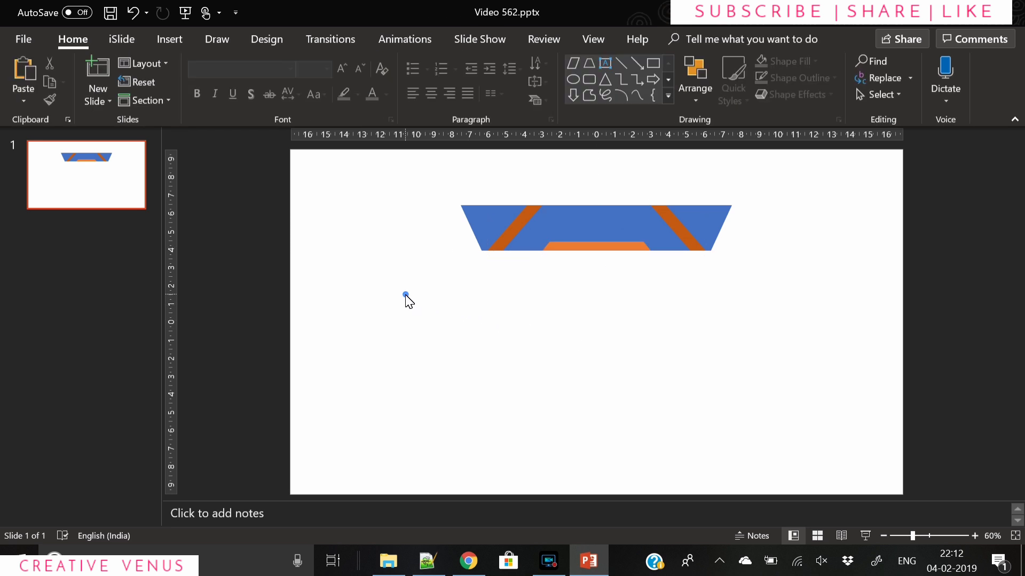
drag(406, 295, 823, 167)
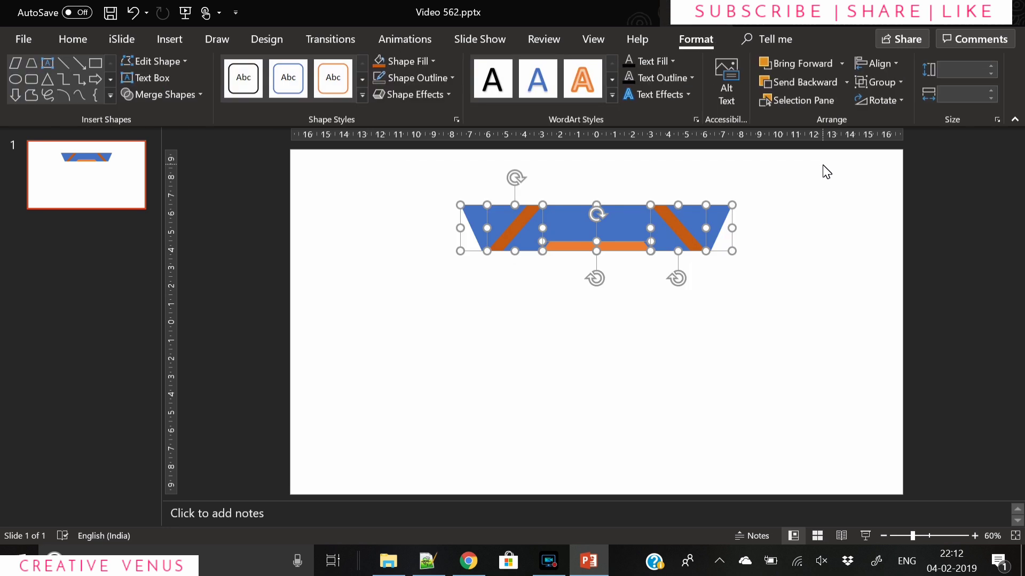
click(747, 336)
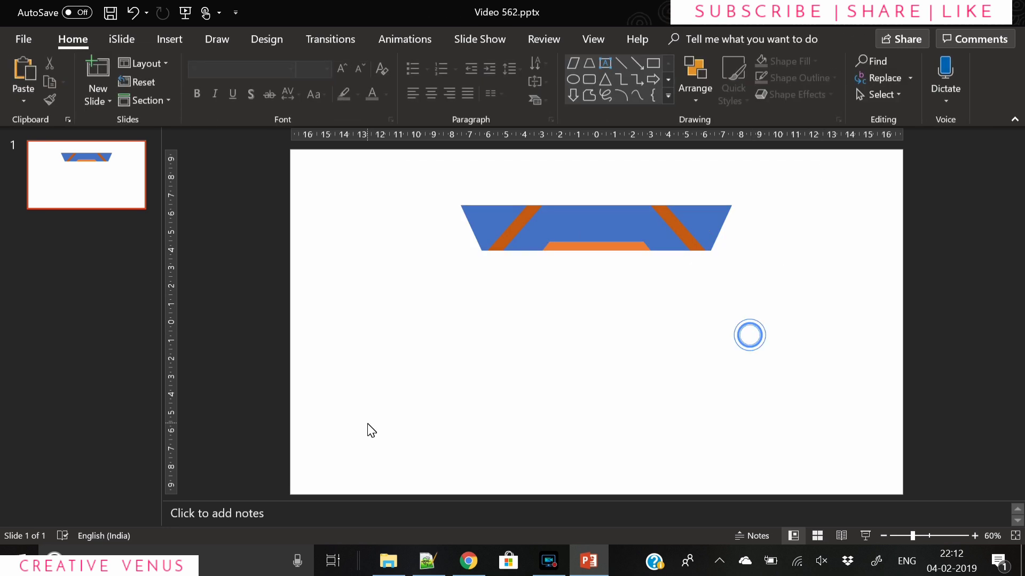
Insert the orange-to-green palette PNG from the Video 562 folder
click(172, 40)
click(109, 85)
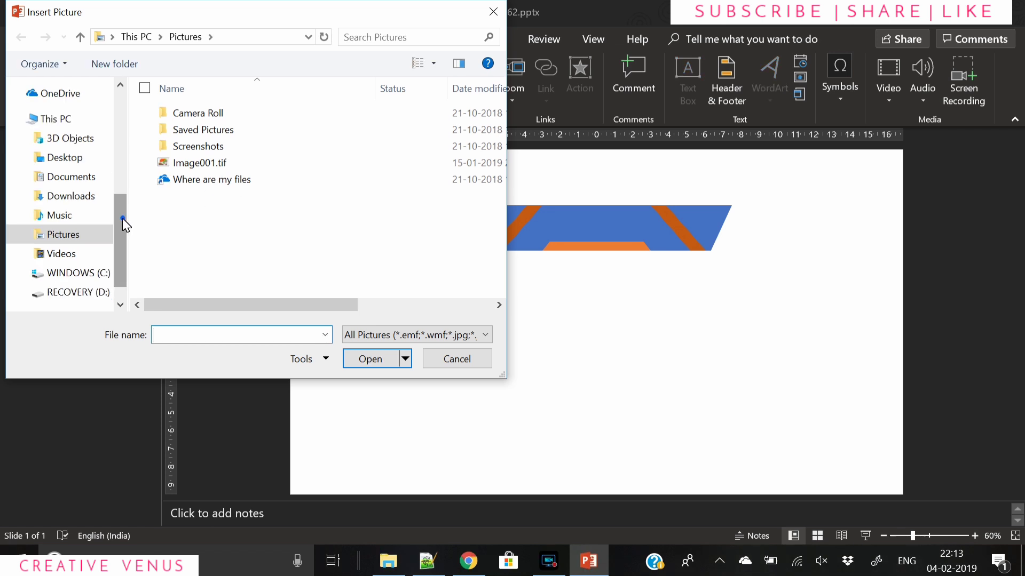
drag(123, 219, 121, 149)
click(80, 184)
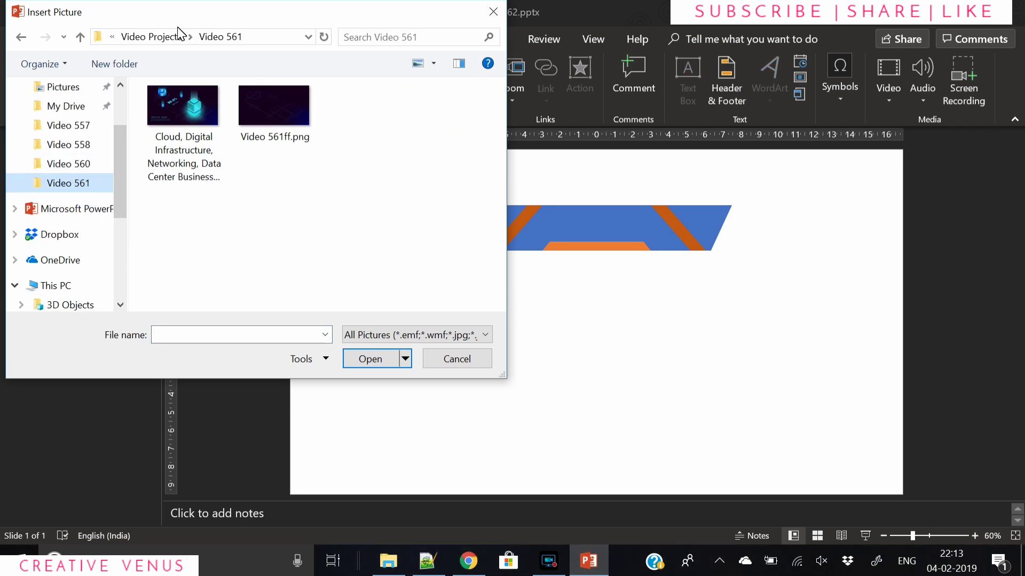
click(145, 34)
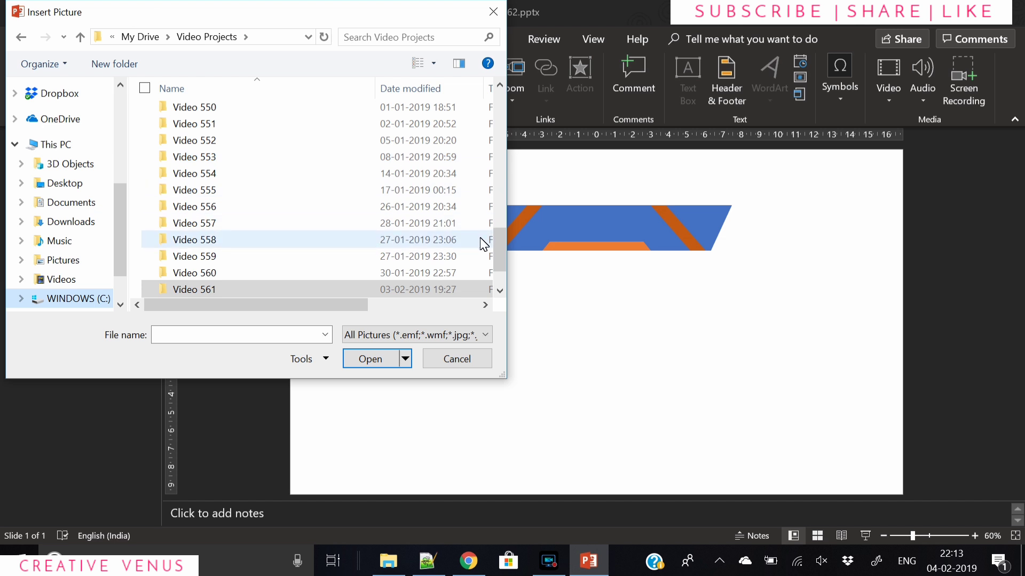
scroll(491, 267, down, 1)
double_click(206, 257)
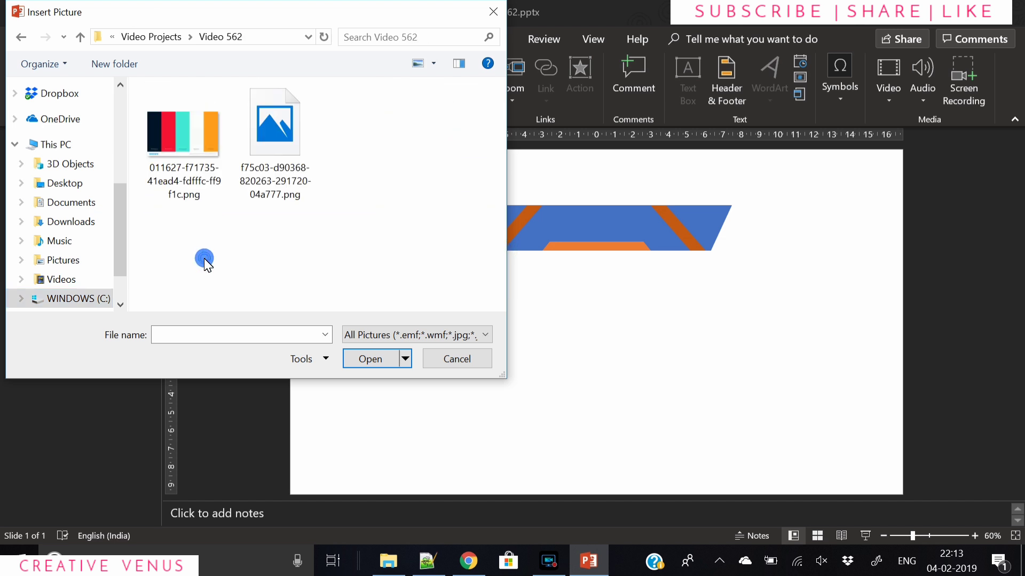
click(206, 154)
click(295, 152)
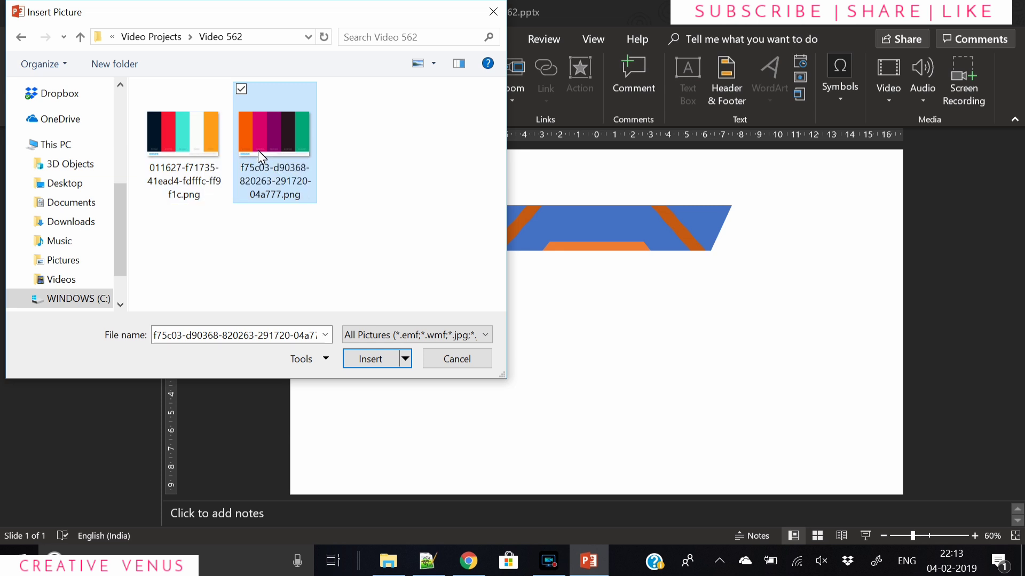
click(371, 361)
Shrink the palette to about 1.95 × 3.12 cm and place it in the lower-left corner
drag(574, 363, 369, 374)
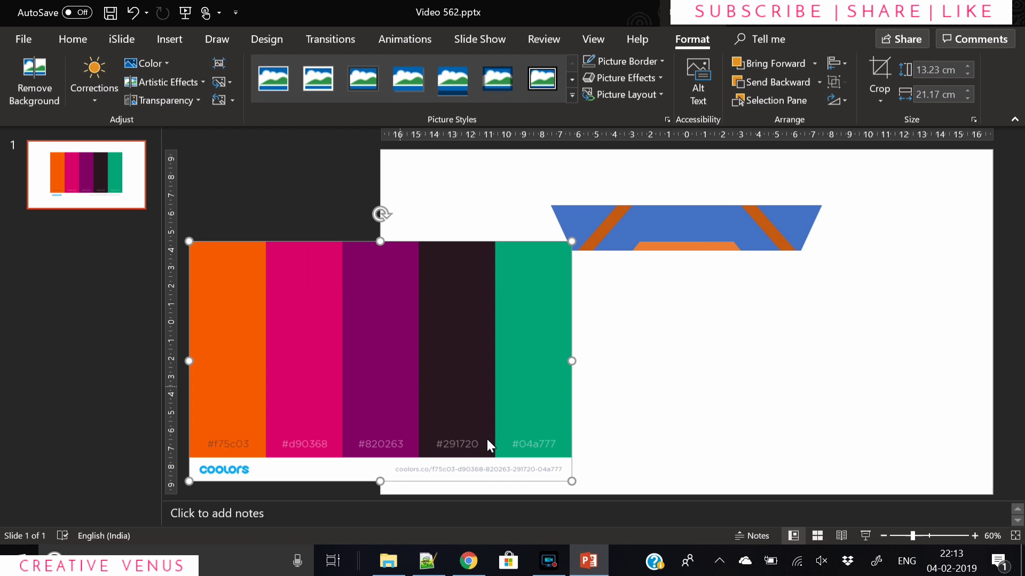
drag(574, 483, 351, 344)
drag(284, 344, 469, 412)
drag(459, 471, 335, 440)
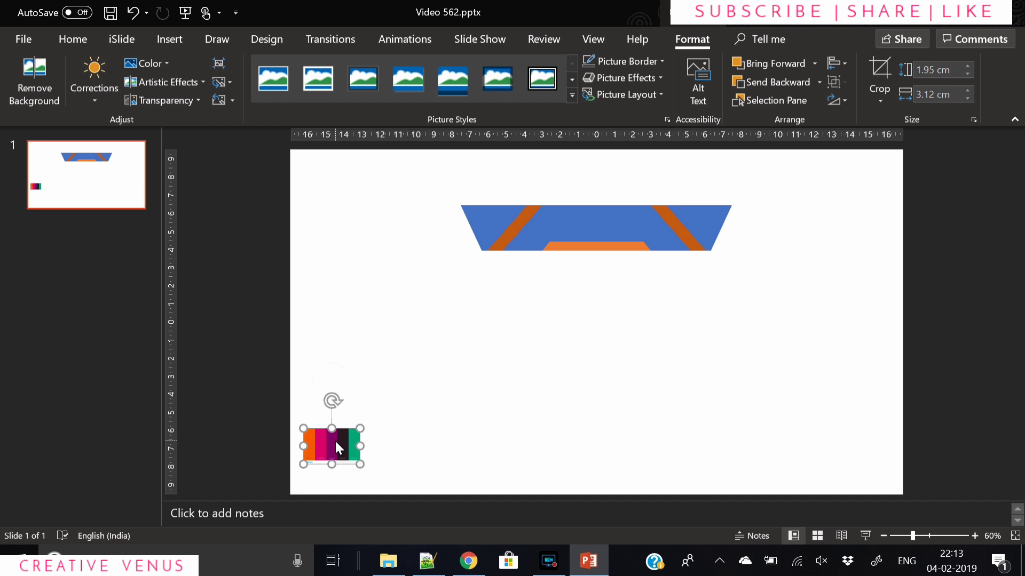
Give the banner a two-stop diagonal gradient fill in the Format Shape pane
click(475, 214)
right_click(475, 213)
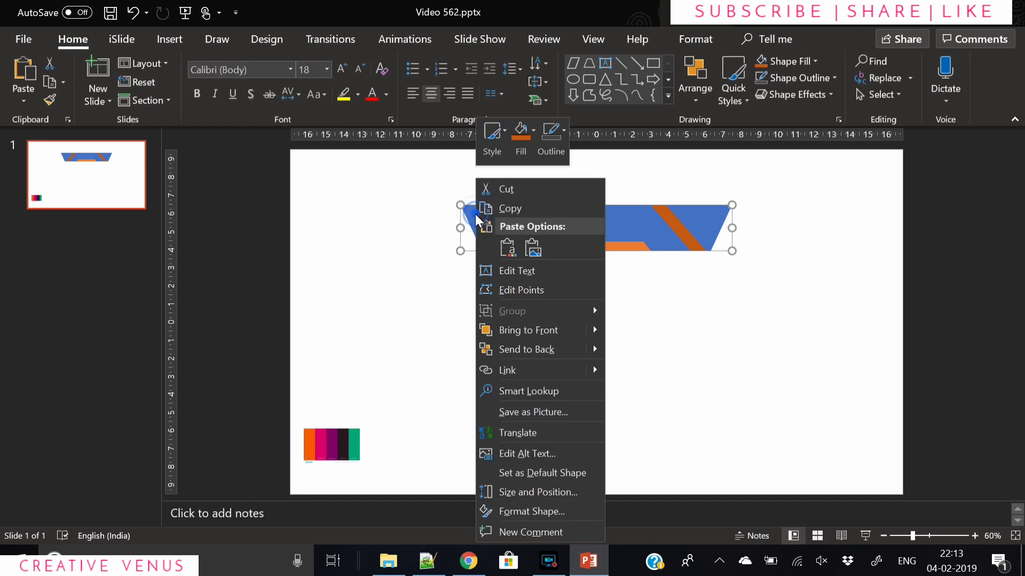
click(540, 511)
click(843, 226)
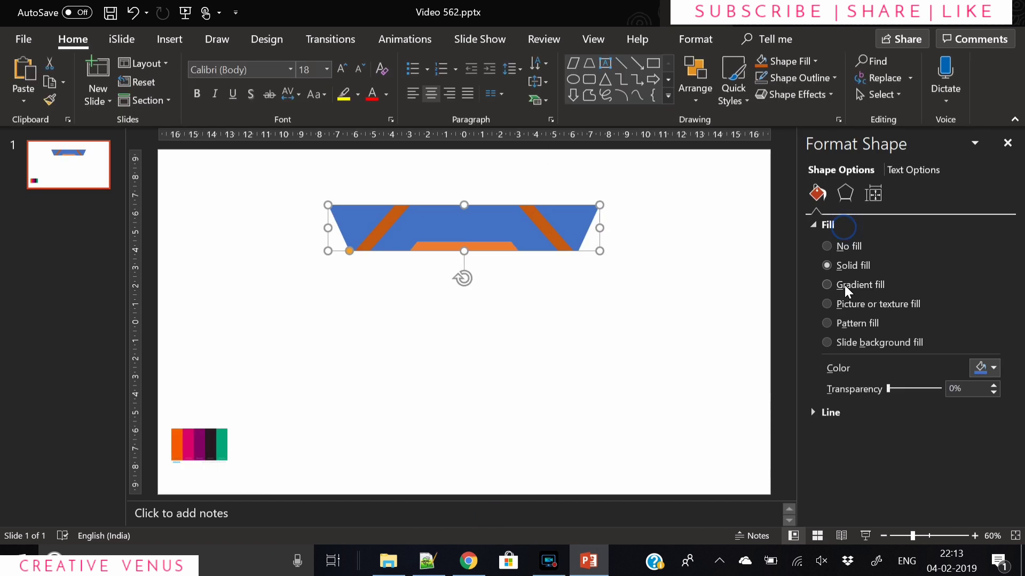
click(844, 285)
click(992, 464)
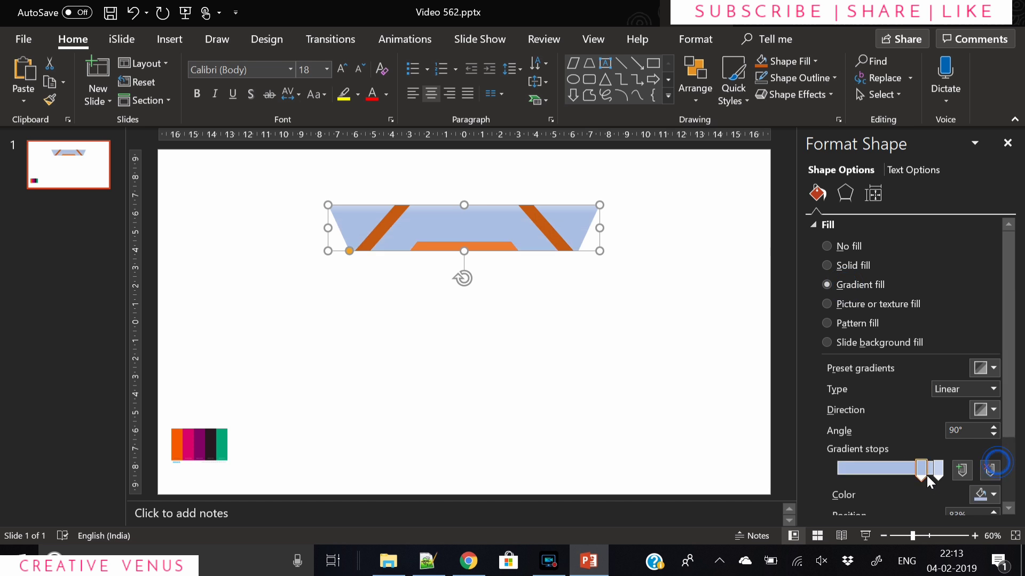
click(993, 409)
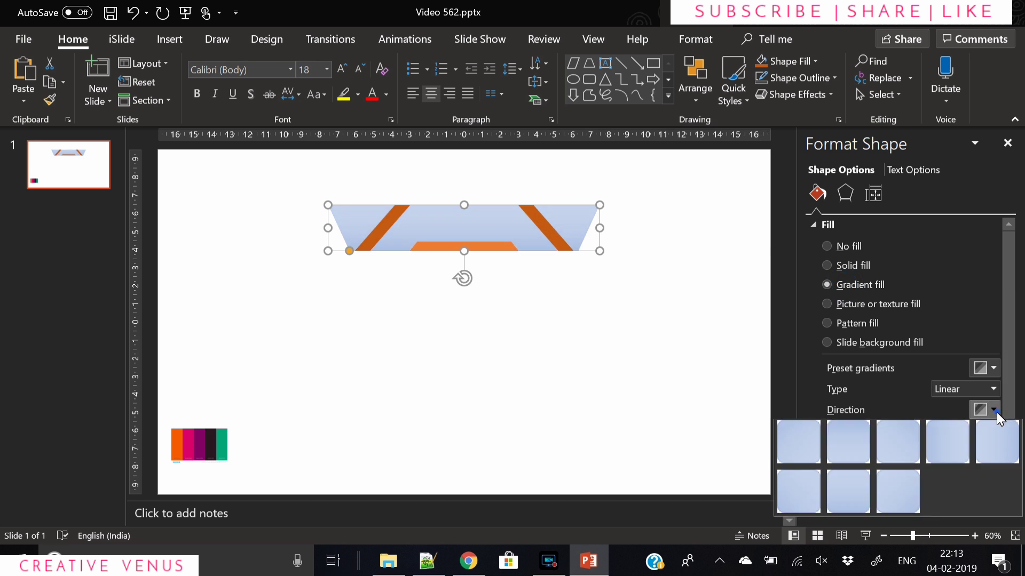
click(781, 433)
Eyedrop orange from the palette into both gradient stops and try a 225° angle
click(992, 495)
click(959, 483)
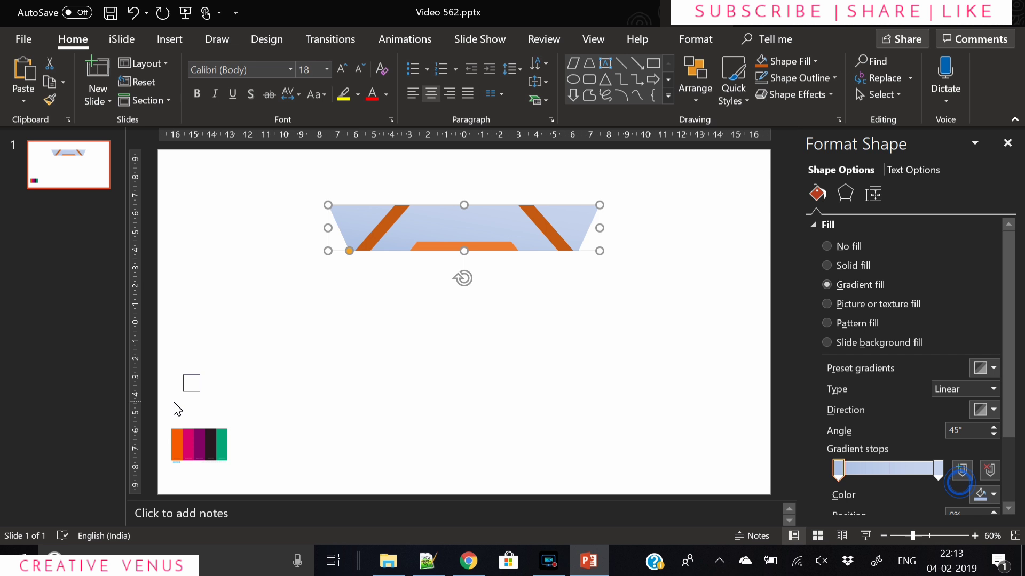
click(175, 434)
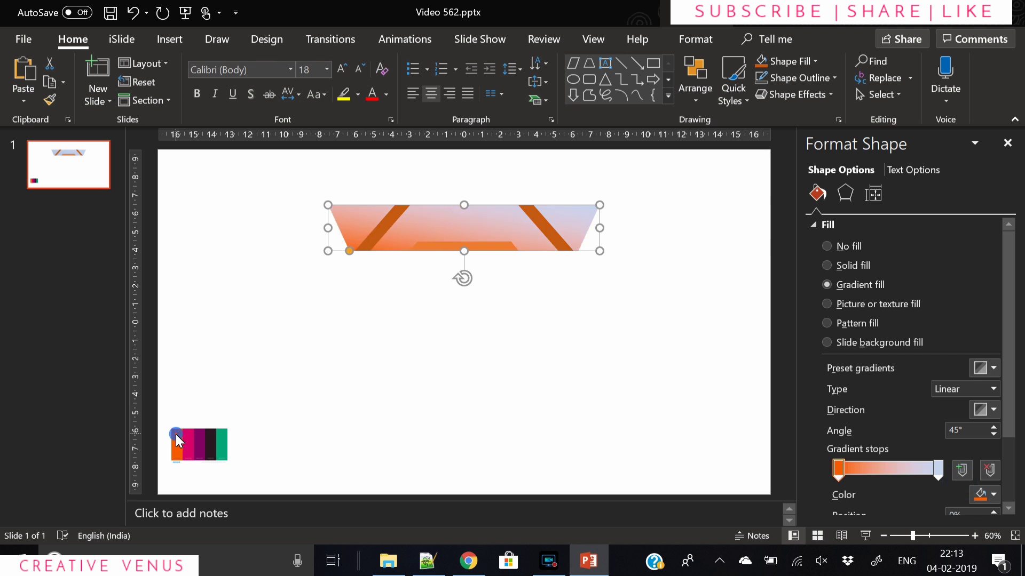
click(939, 470)
click(993, 495)
click(955, 478)
click(176, 436)
scroll(880, 405, down, 2)
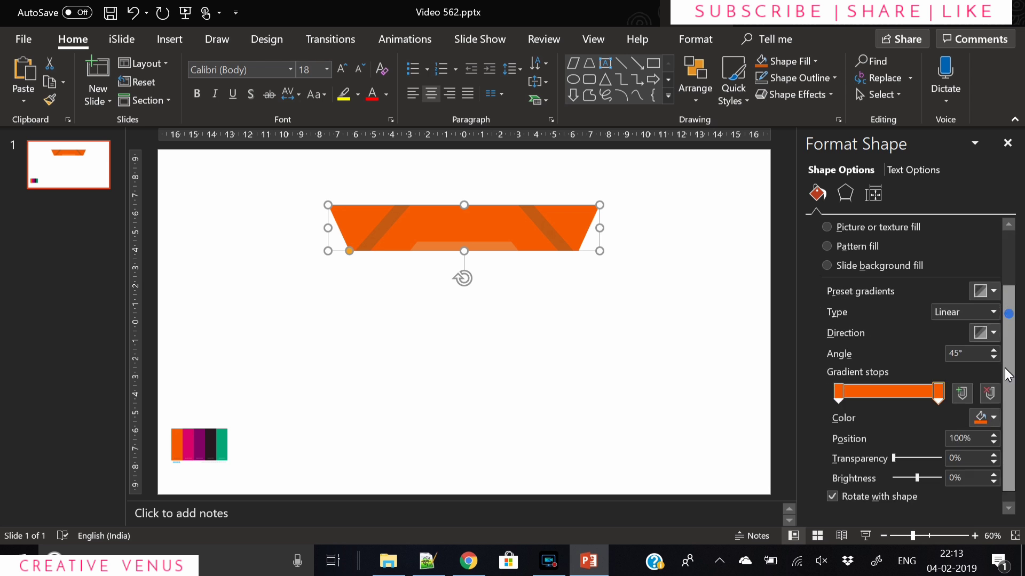
click(985, 332)
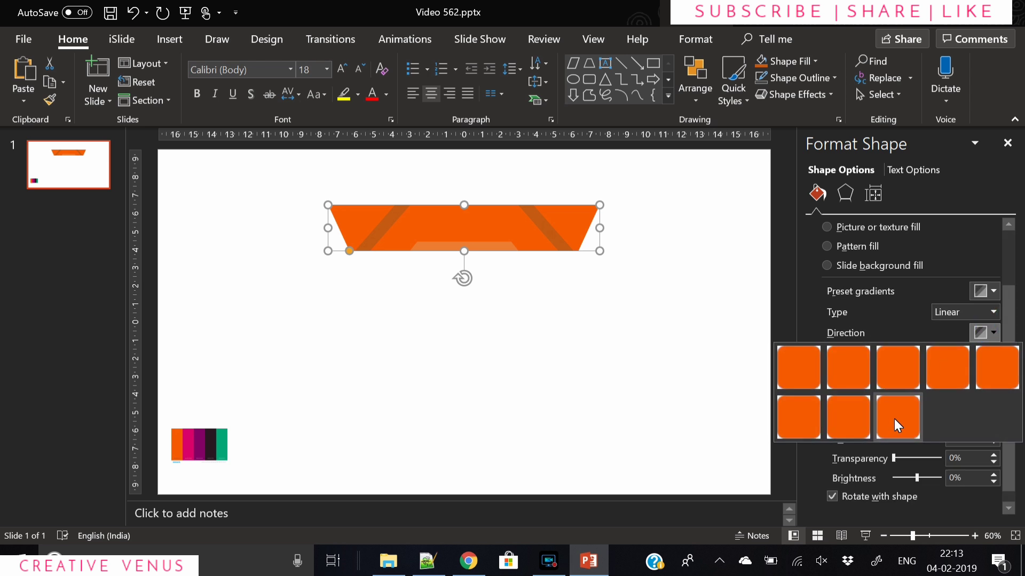
click(895, 419)
Darken the end gradient stop to a deep brownish orange and shift its position
click(985, 418)
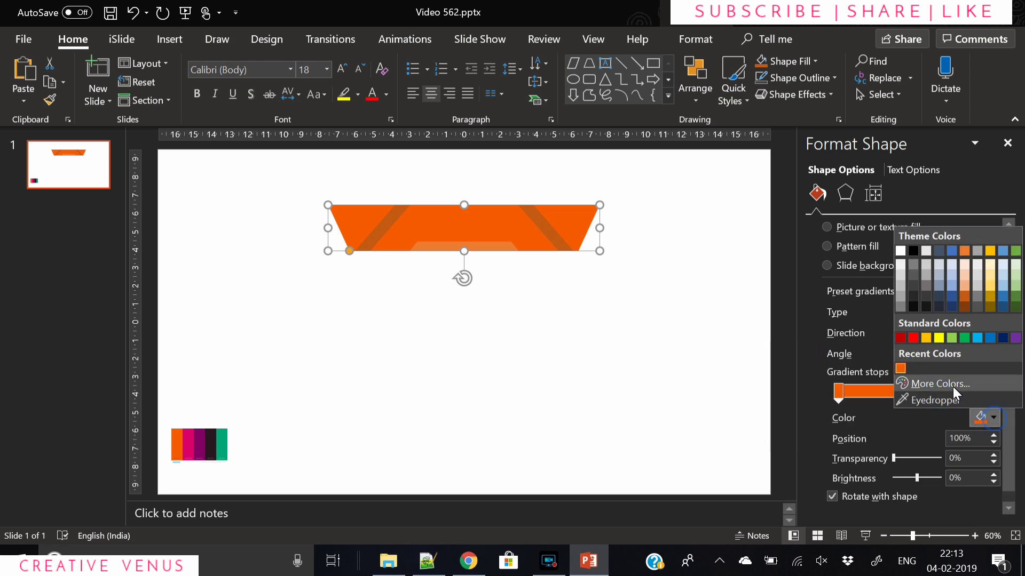
click(952, 385)
drag(540, 228, 540, 235)
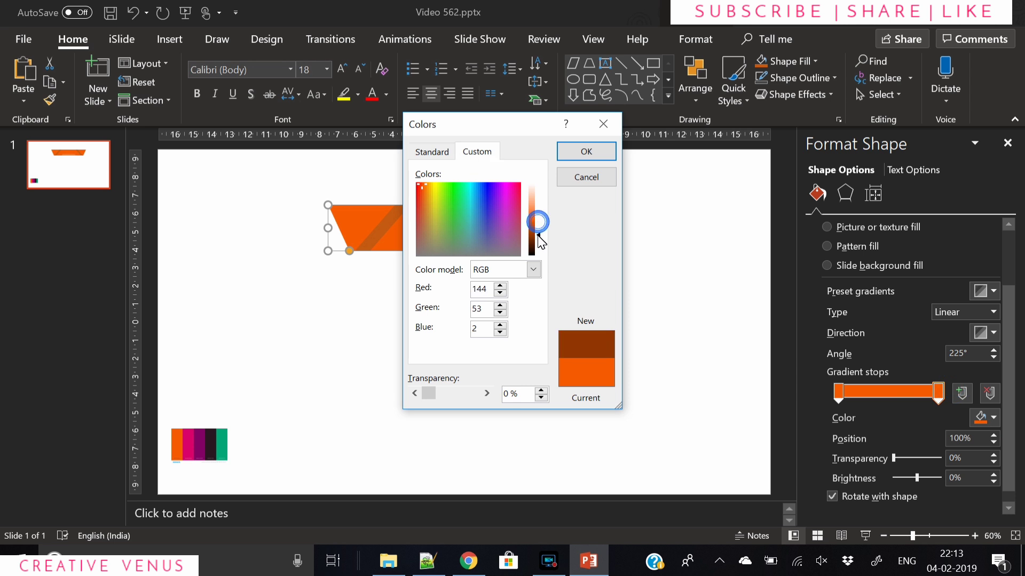
click(582, 151)
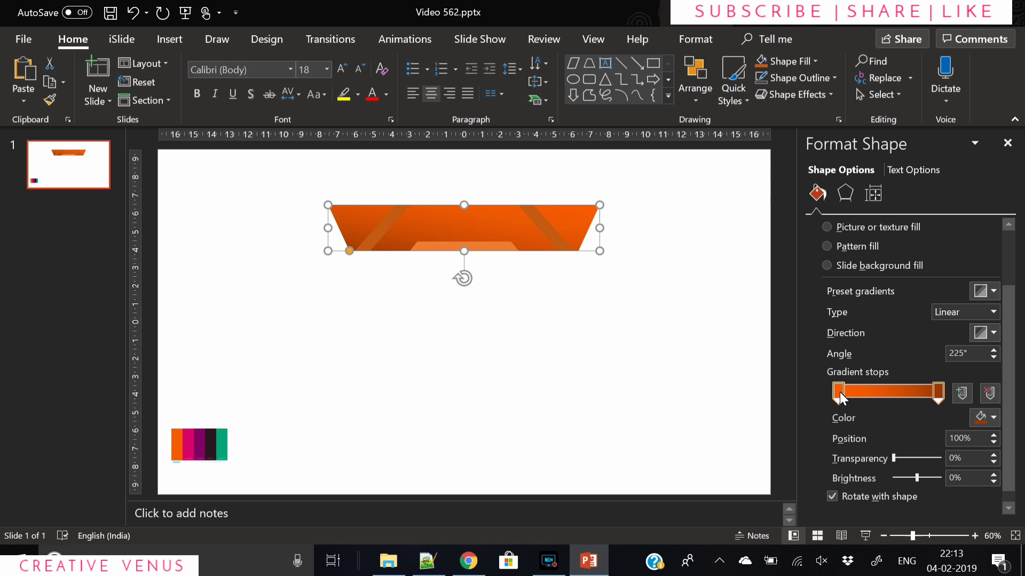
drag(840, 392, 865, 397)
Set the gradient direction to run bottom-left to top-right at 315°
click(982, 332)
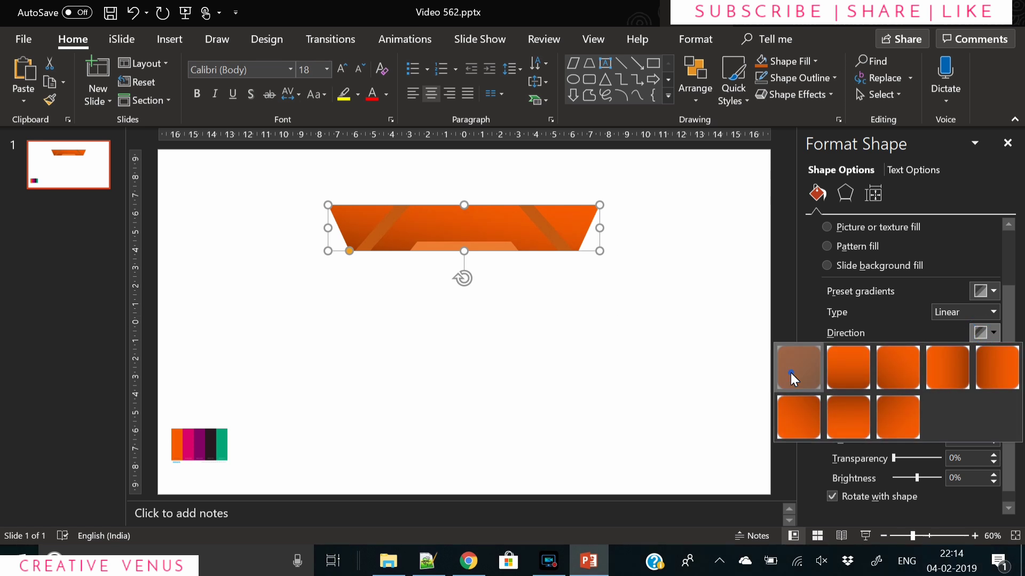
click(790, 372)
click(984, 332)
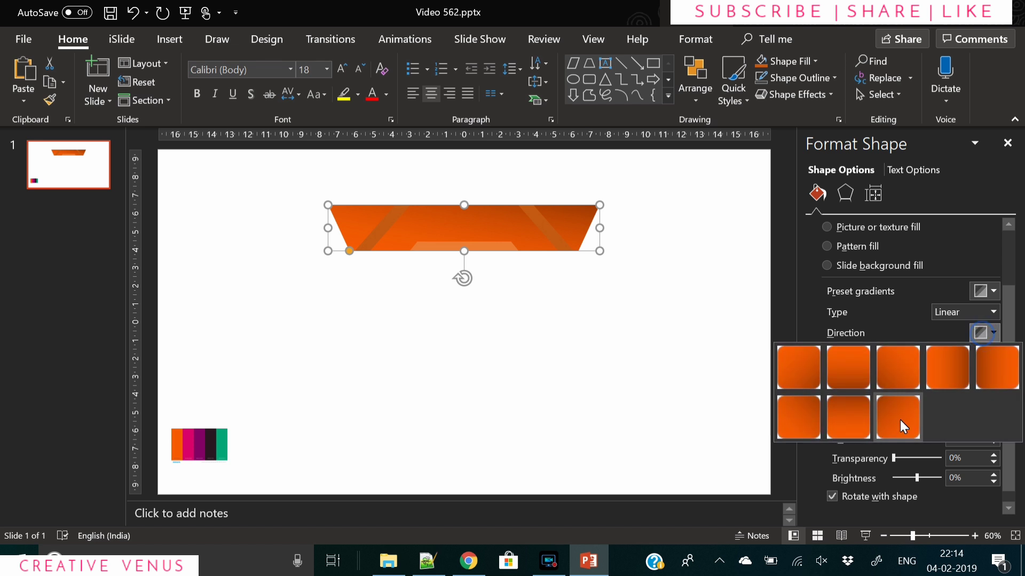
click(849, 419)
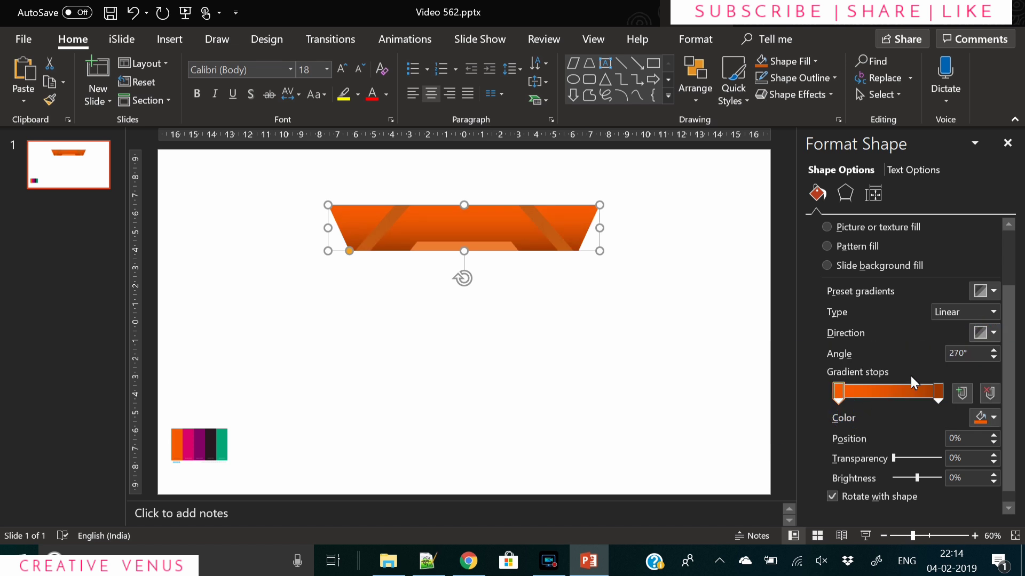
click(983, 334)
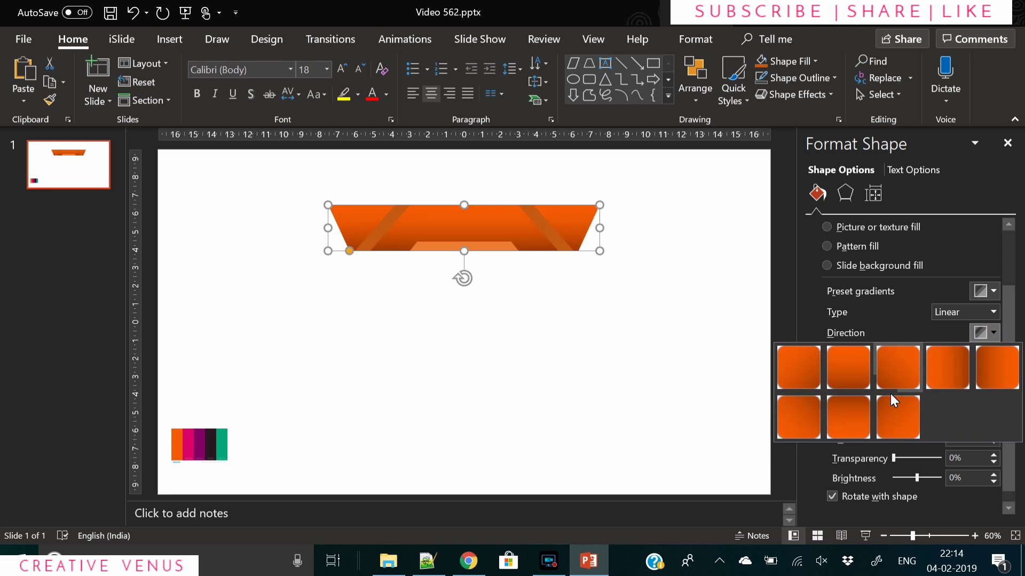
click(799, 419)
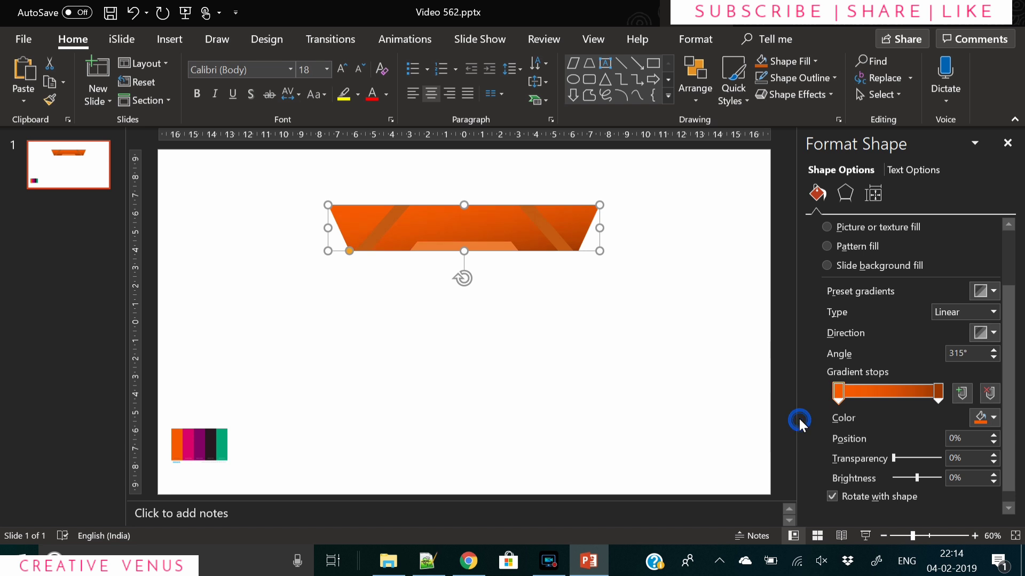
click(525, 320)
Apply a gradient fill to both the left and right diagonal stripes
click(395, 216)
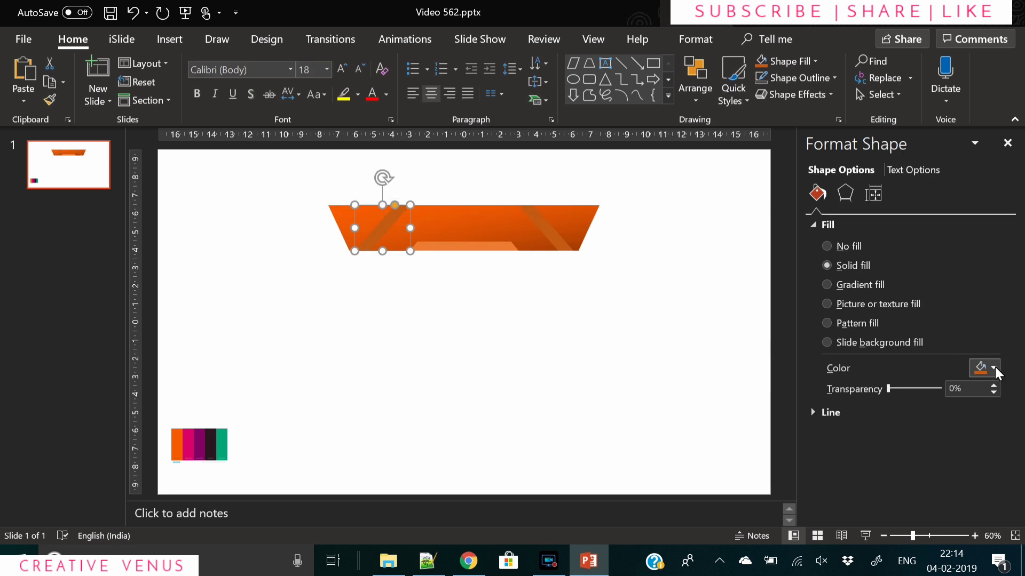
click(861, 286)
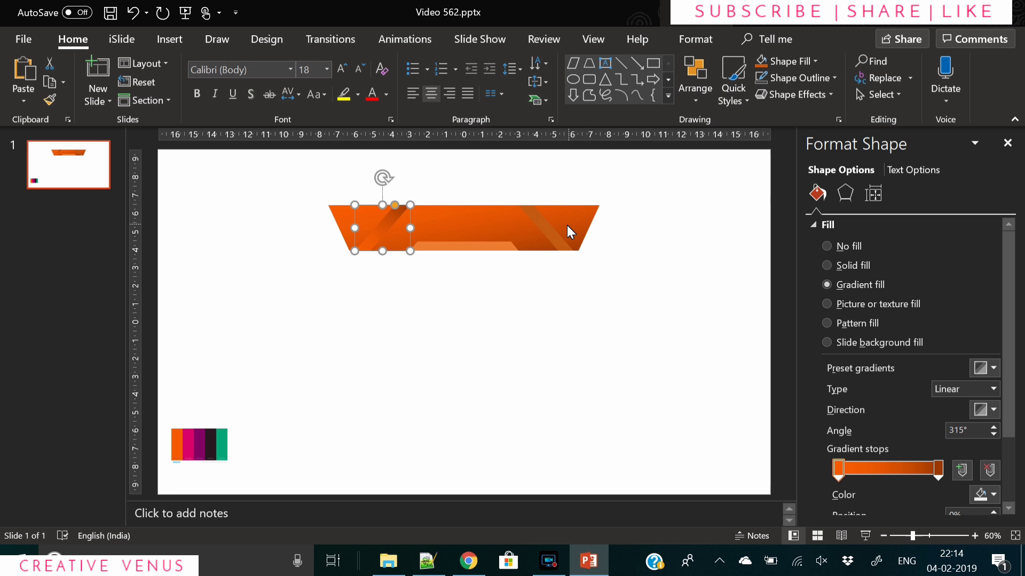
click(553, 235)
click(832, 284)
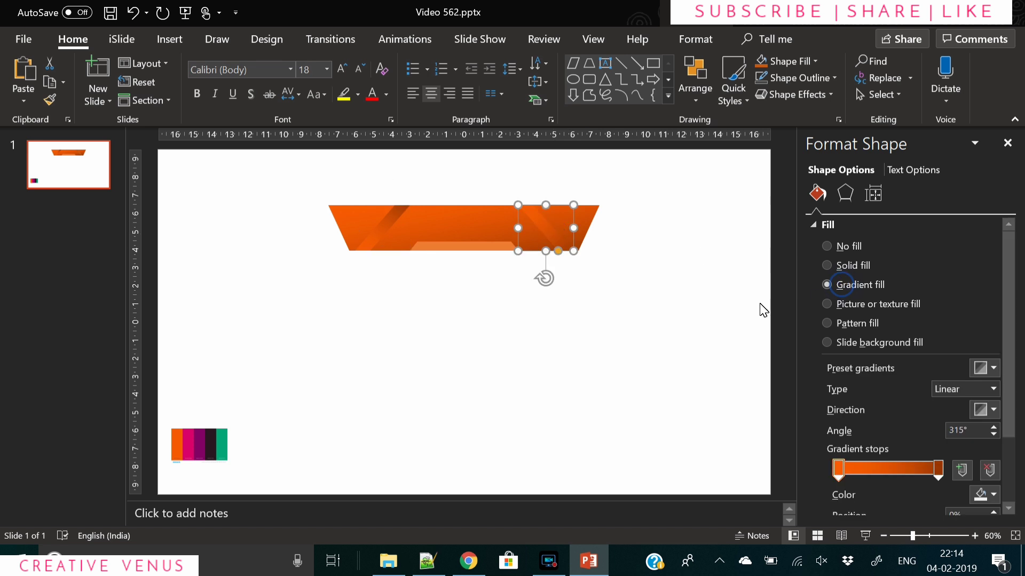
click(643, 308)
Add the Inside: Top Left inner shadow preset to the left stripe
click(375, 236)
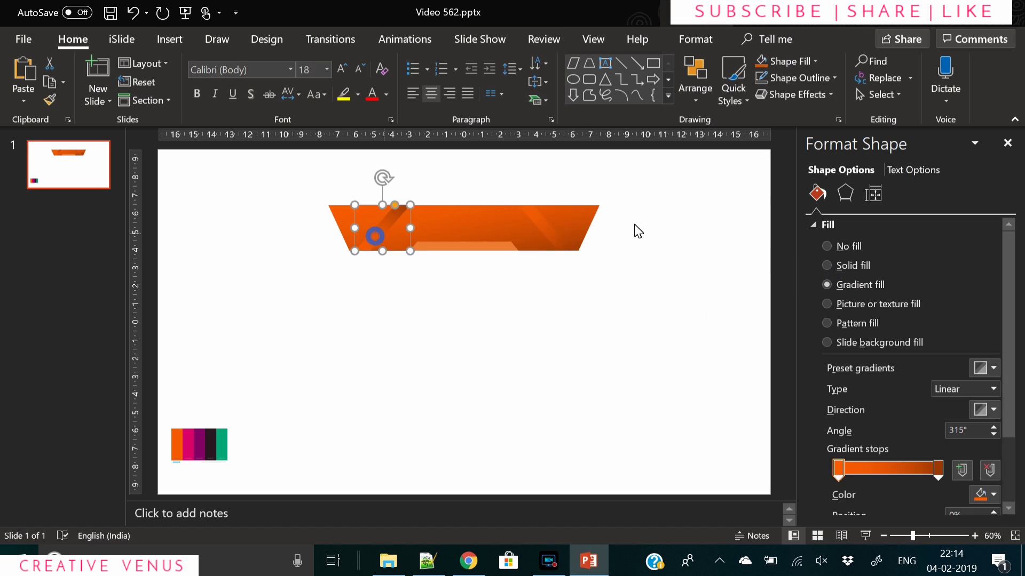
click(845, 193)
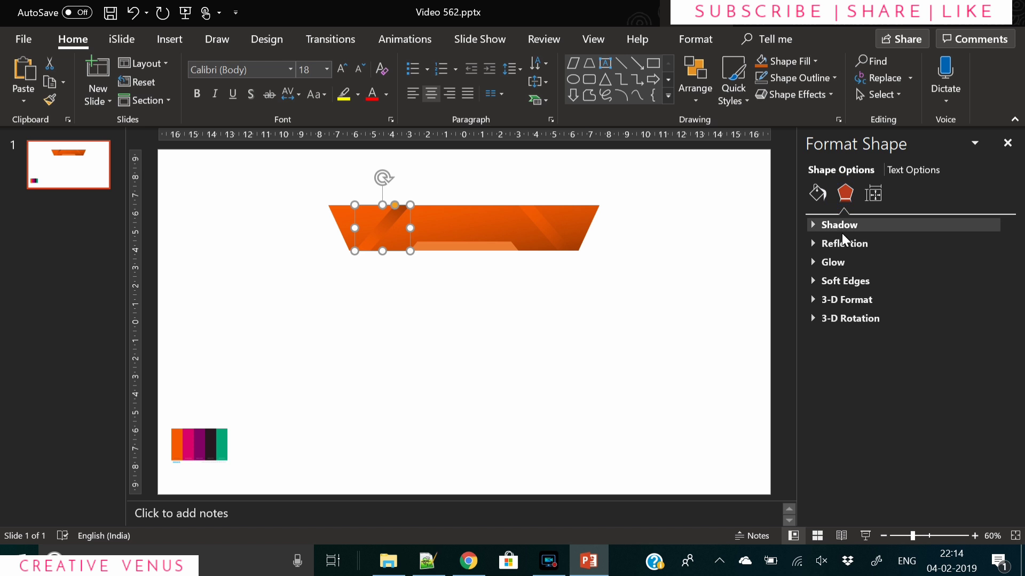
click(843, 225)
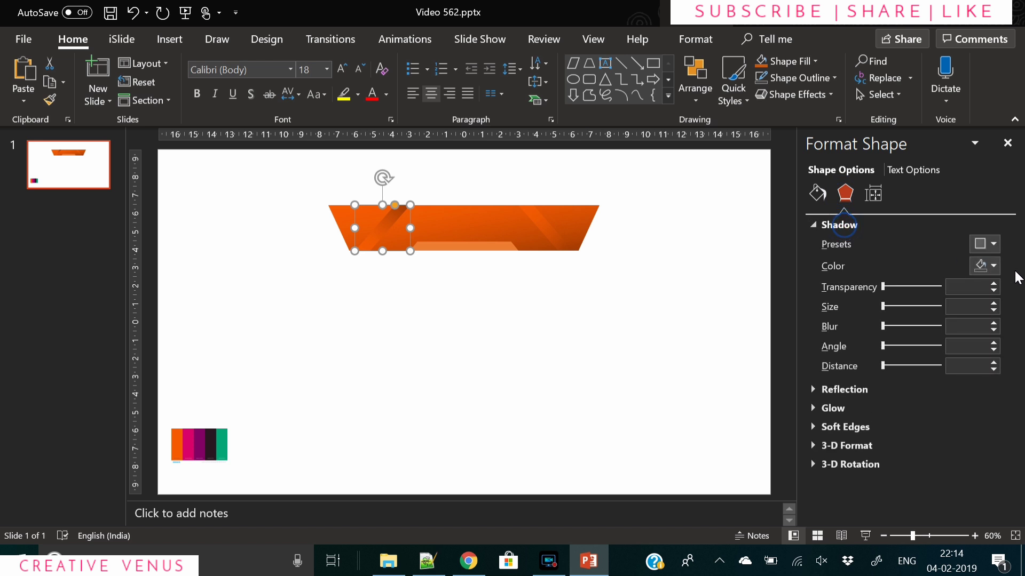
click(985, 244)
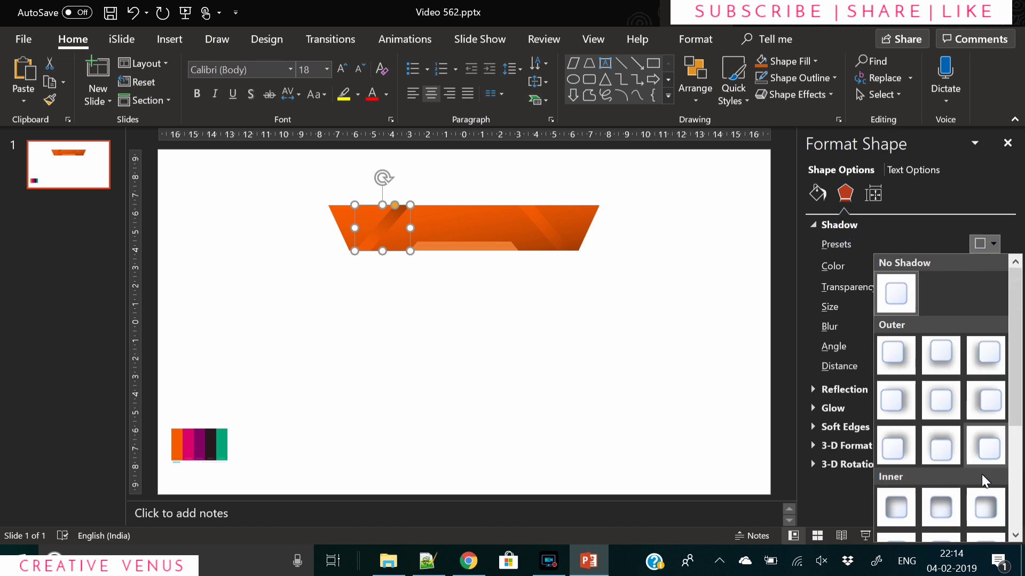
scroll(1018, 336, down, 3)
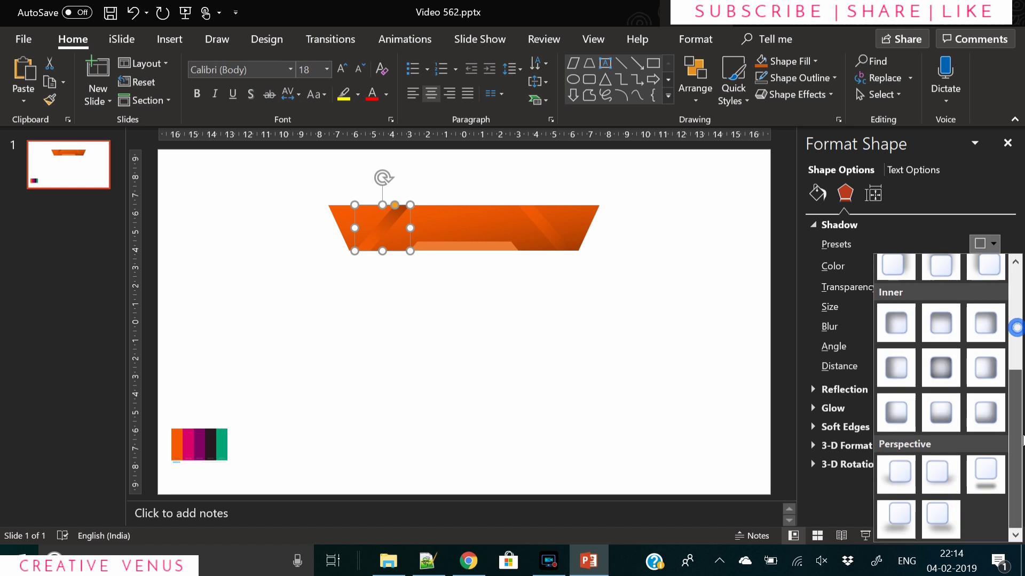
click(902, 328)
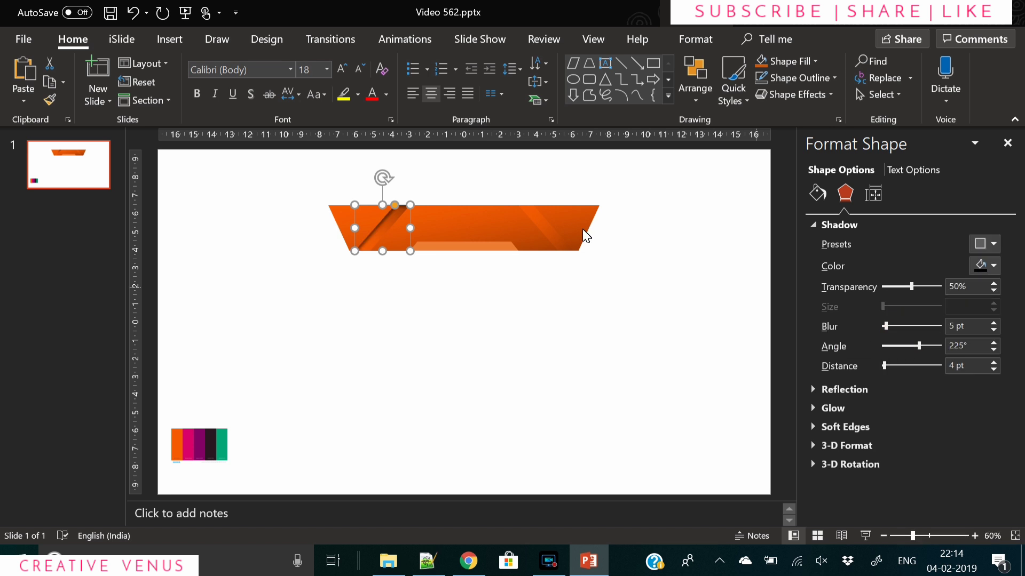
click(555, 237)
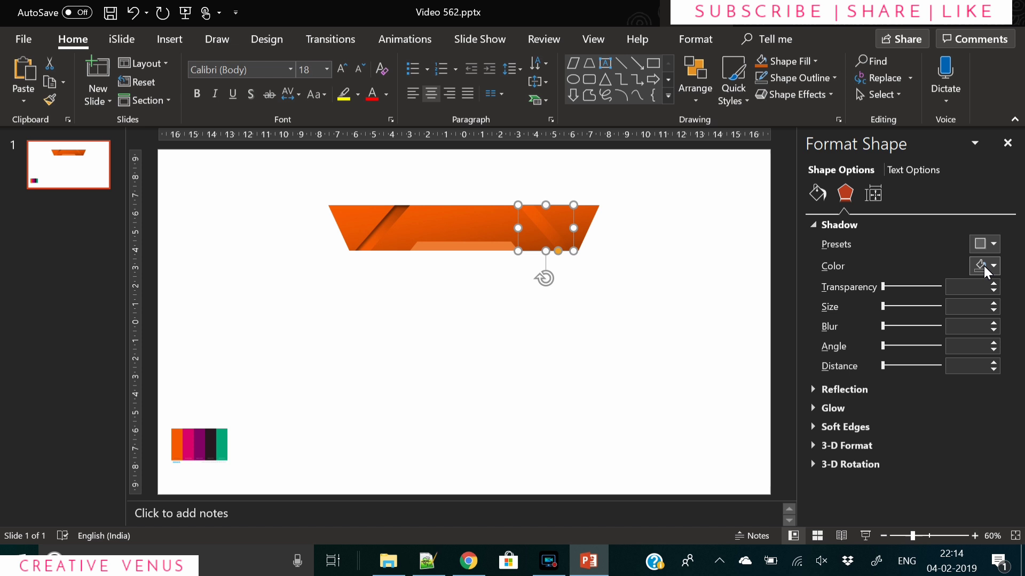
Apply the Inside: Right inner shadow preset to the right diagonal stripe, matching the left stripe
click(990, 245)
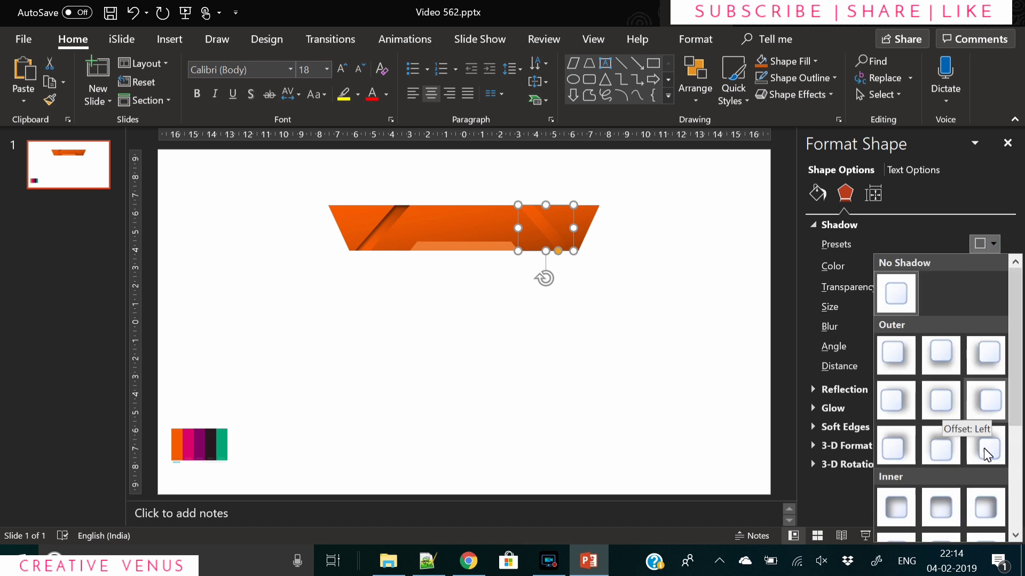
click(990, 517)
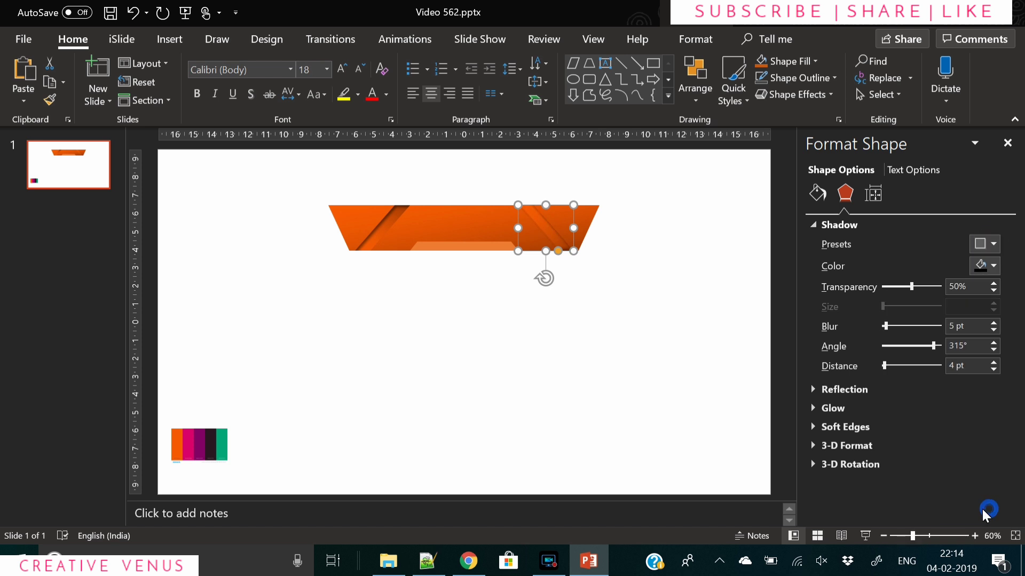
click(988, 247)
scroll(990, 480, down, 3)
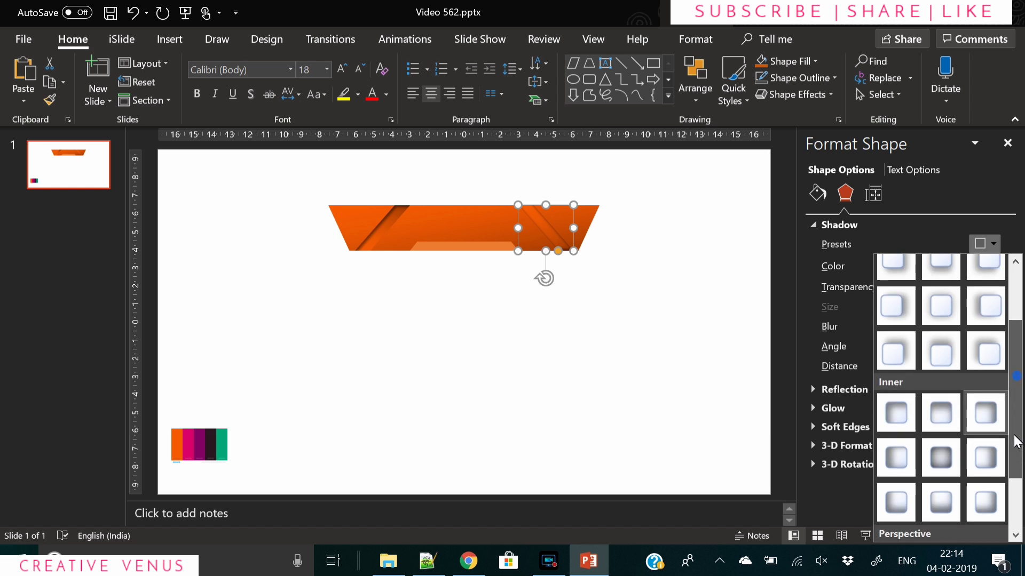
click(990, 488)
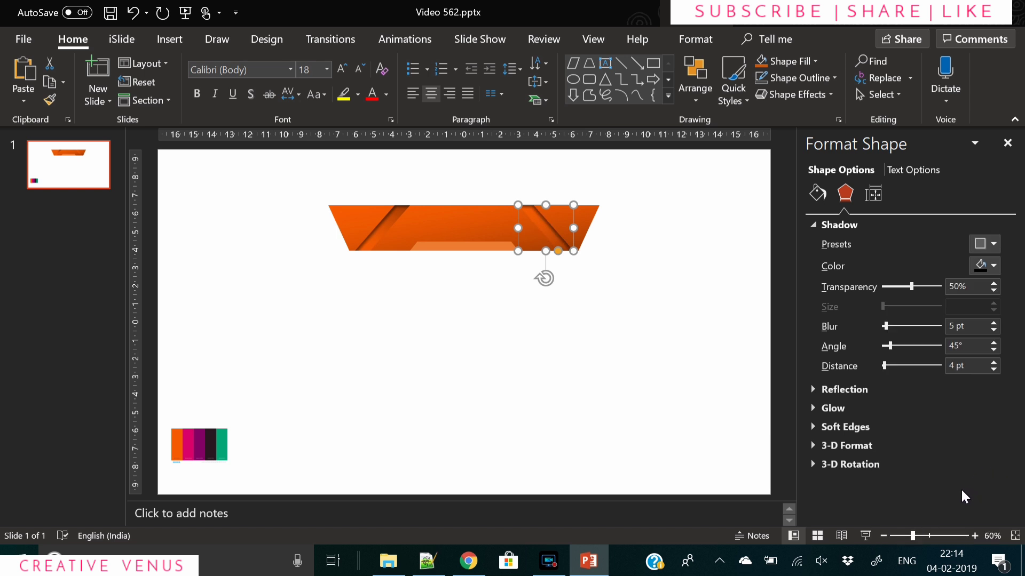
click(985, 244)
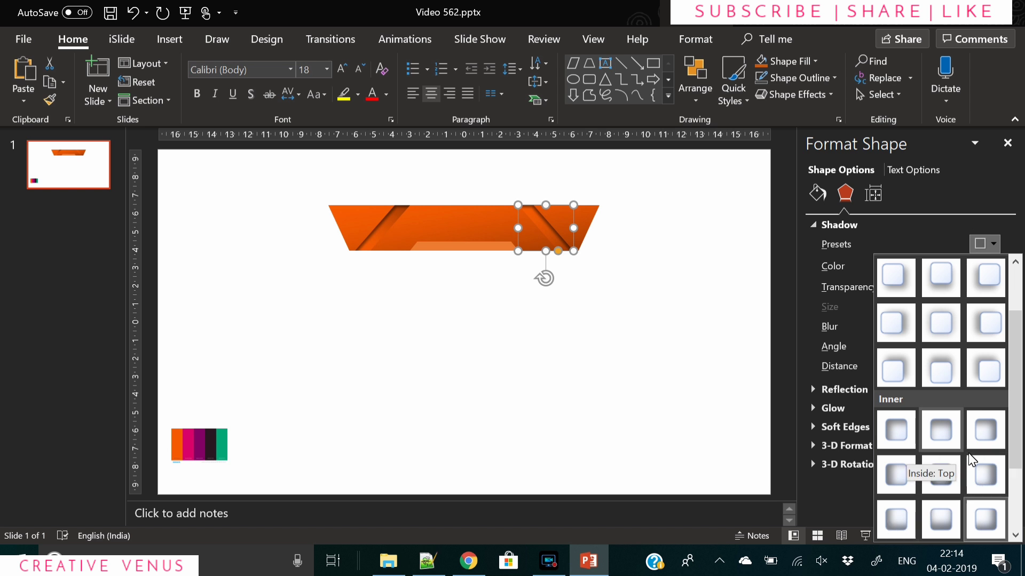
click(988, 480)
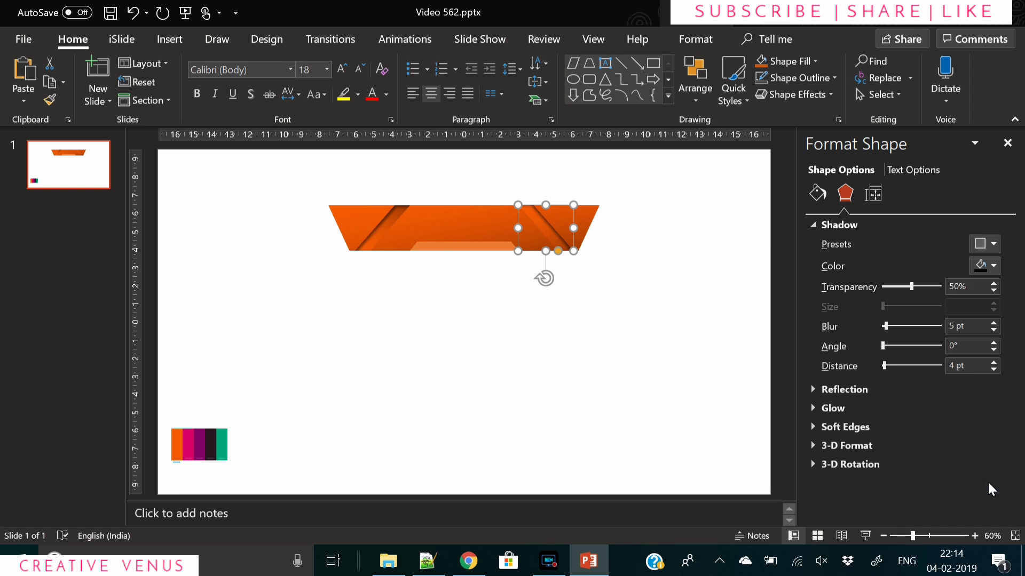
click(608, 409)
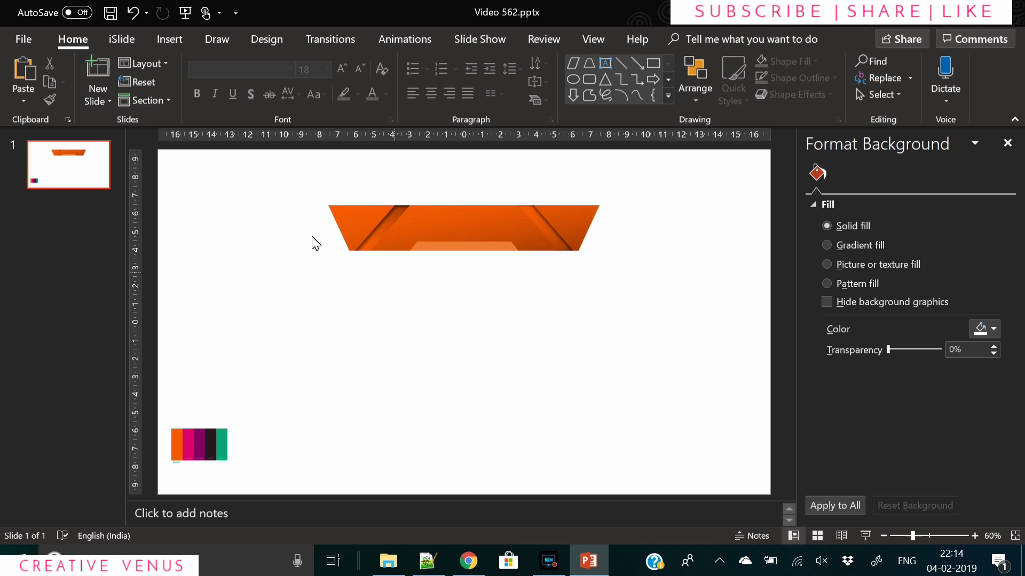
Switch the thin strip under the orange banner to a gradient fill, adding a stop and lightening the rightmost stop
click(475, 248)
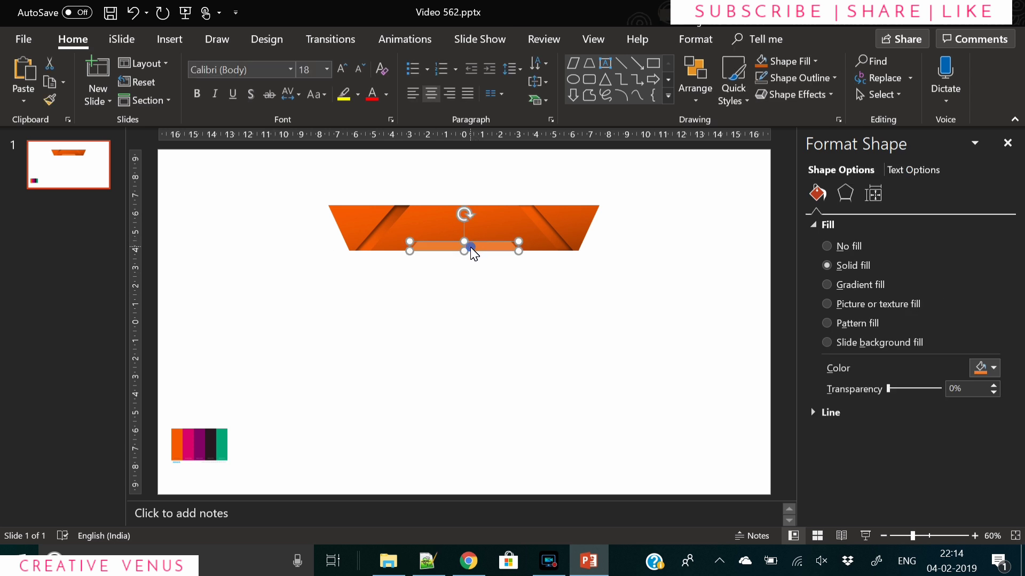
click(857, 286)
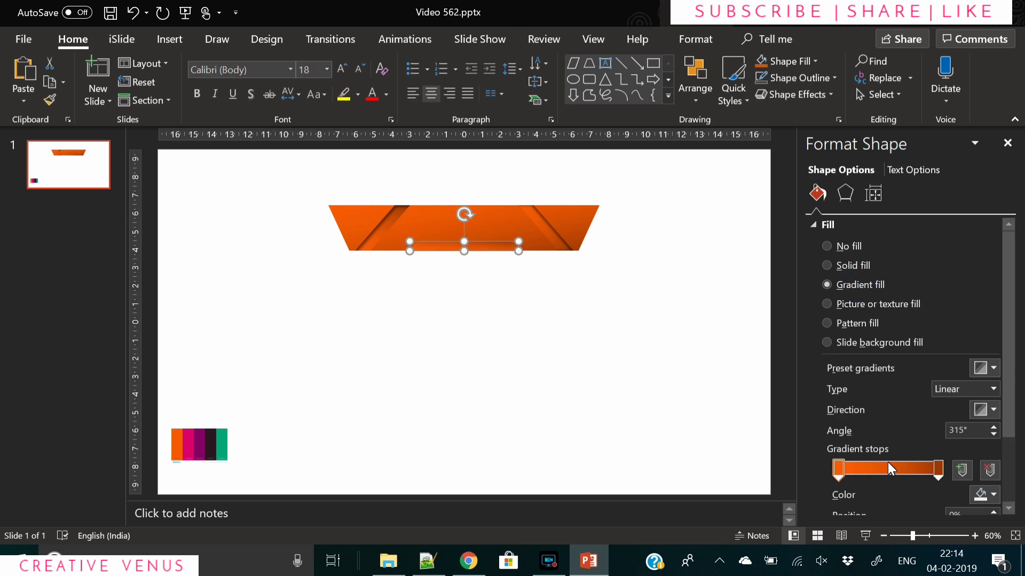
click(850, 469)
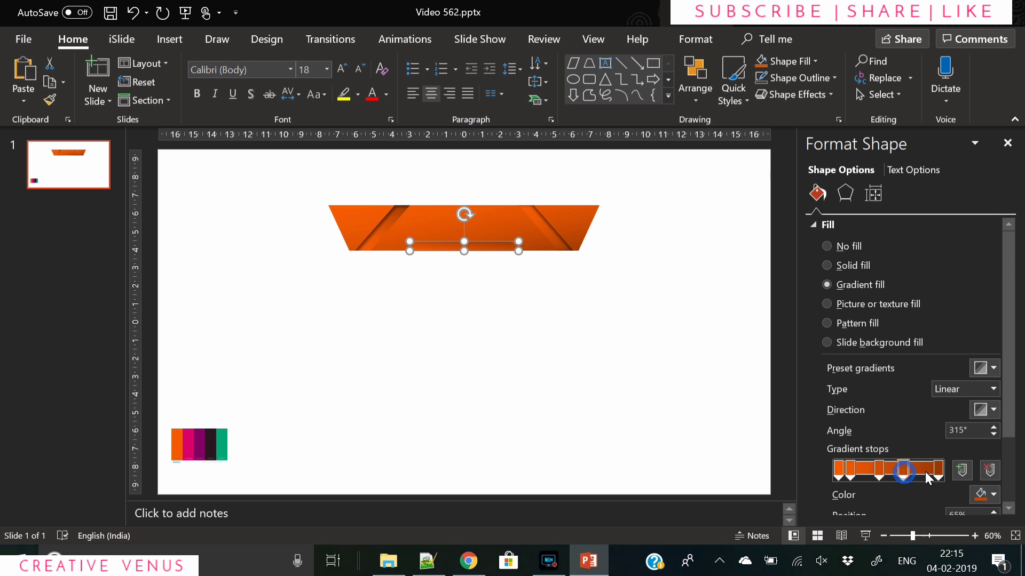
click(942, 472)
click(985, 496)
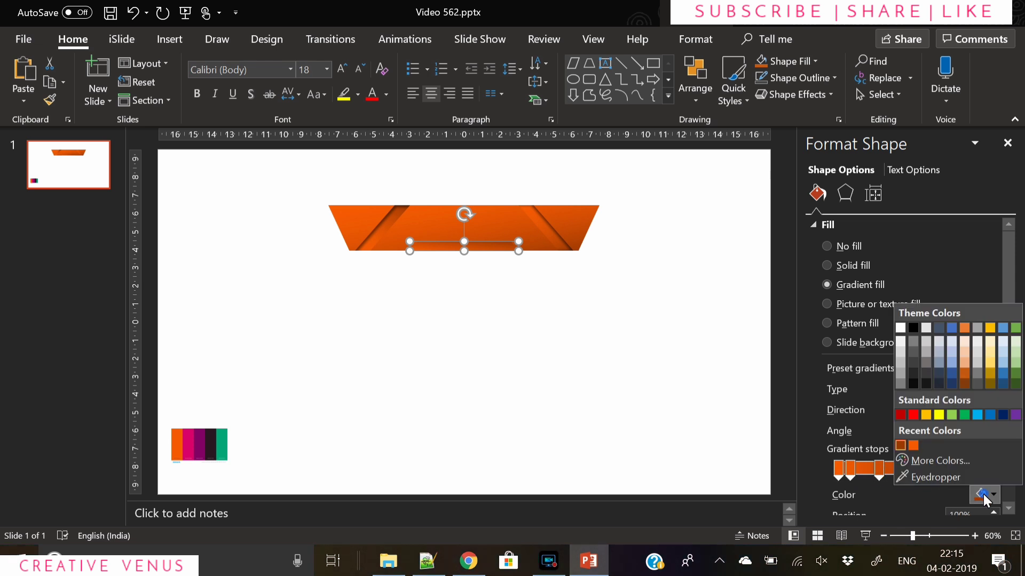
click(898, 344)
Make the stop near the right end light grey and the 65% and 35% stops white
click(925, 472)
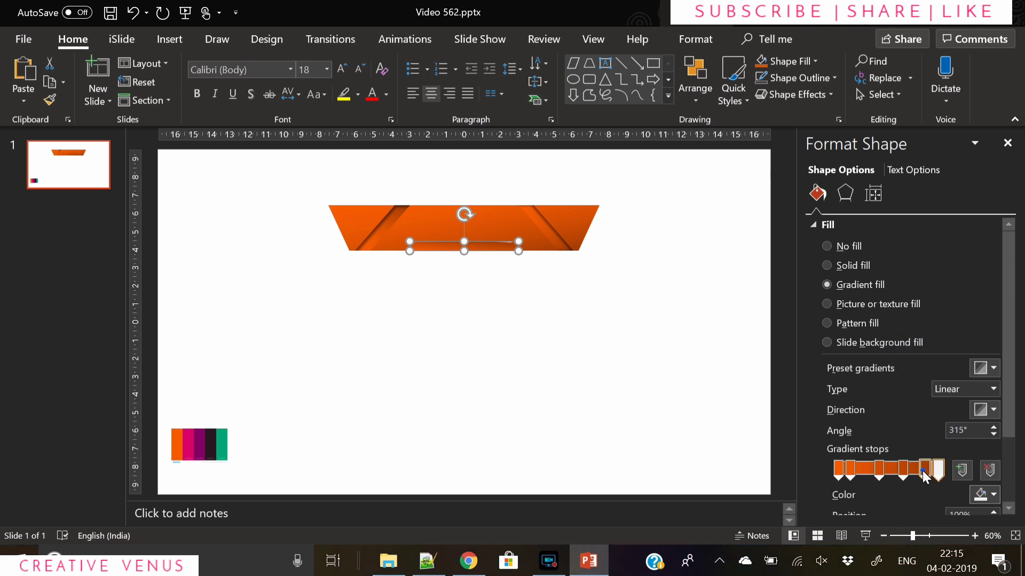
click(985, 495)
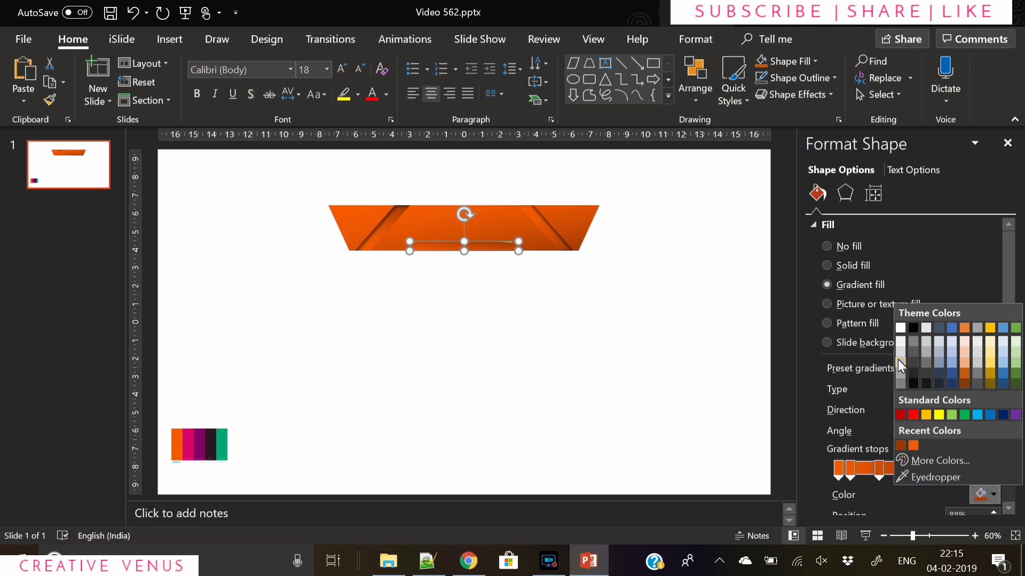
click(898, 359)
click(902, 471)
click(984, 495)
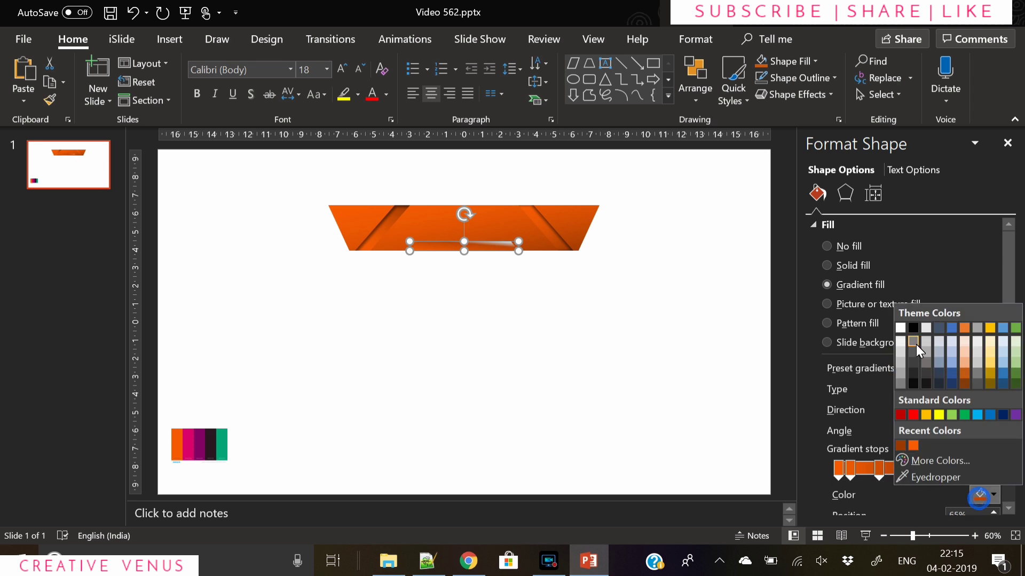
click(907, 326)
click(985, 494)
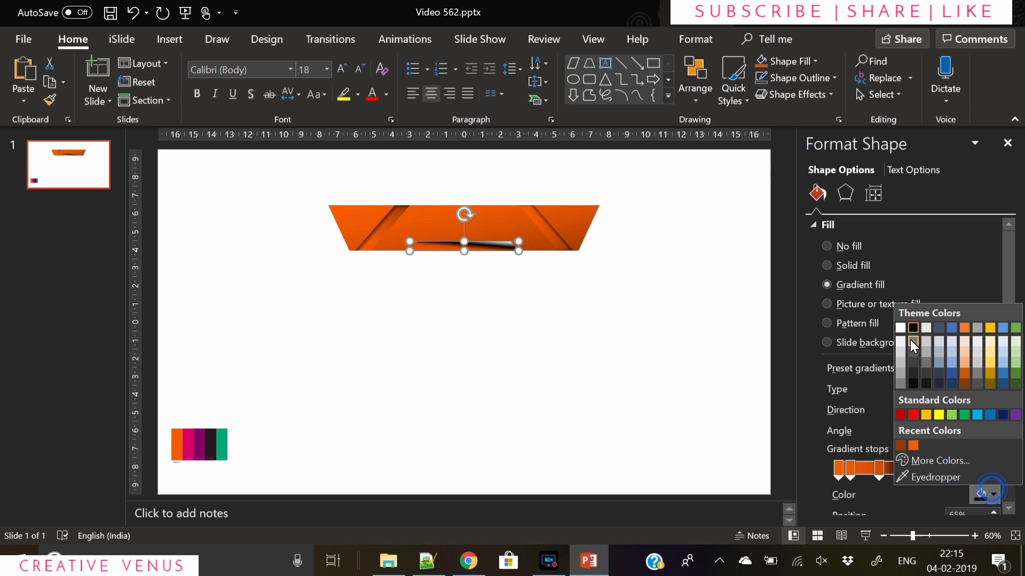
click(900, 328)
click(873, 470)
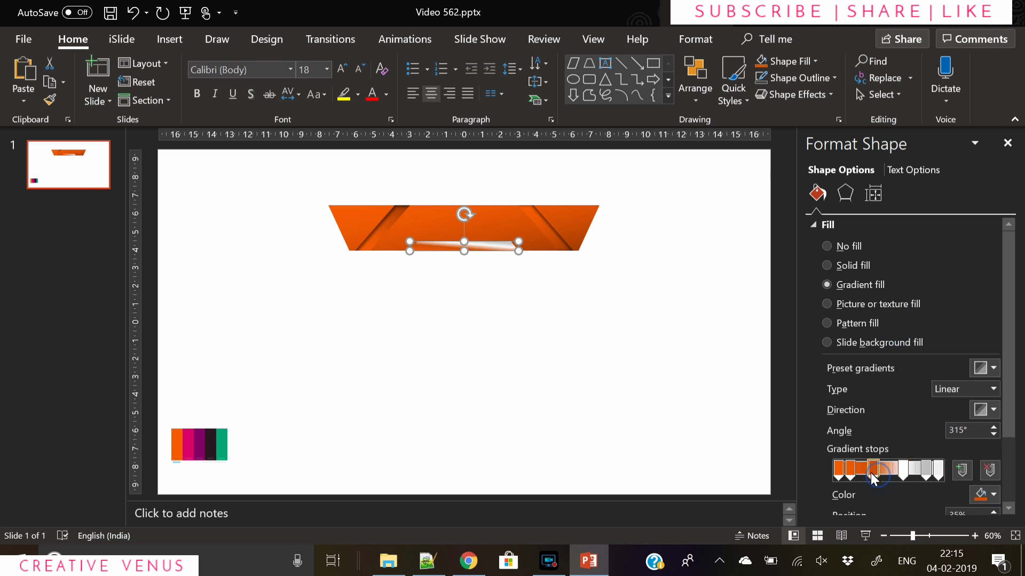
click(979, 495)
click(899, 327)
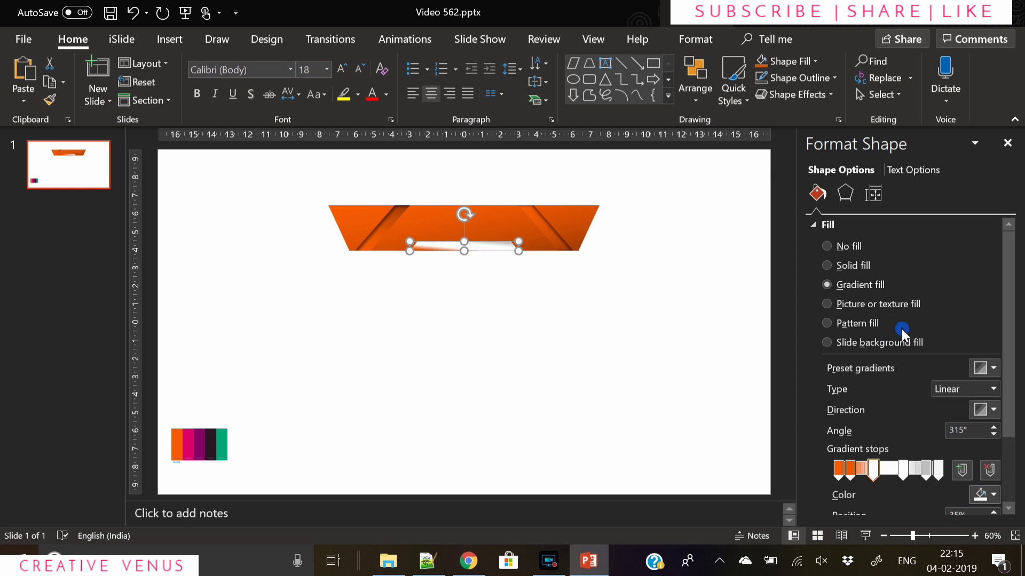
Colour the first and 12% stops light grey, then shift the 37% stop further left
click(850, 470)
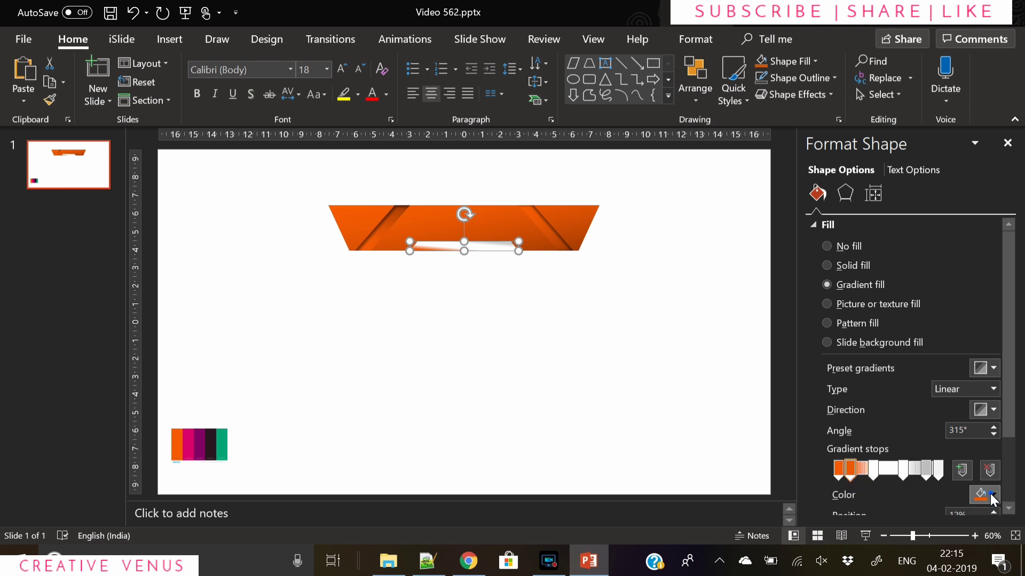
click(985, 494)
click(898, 351)
click(838, 468)
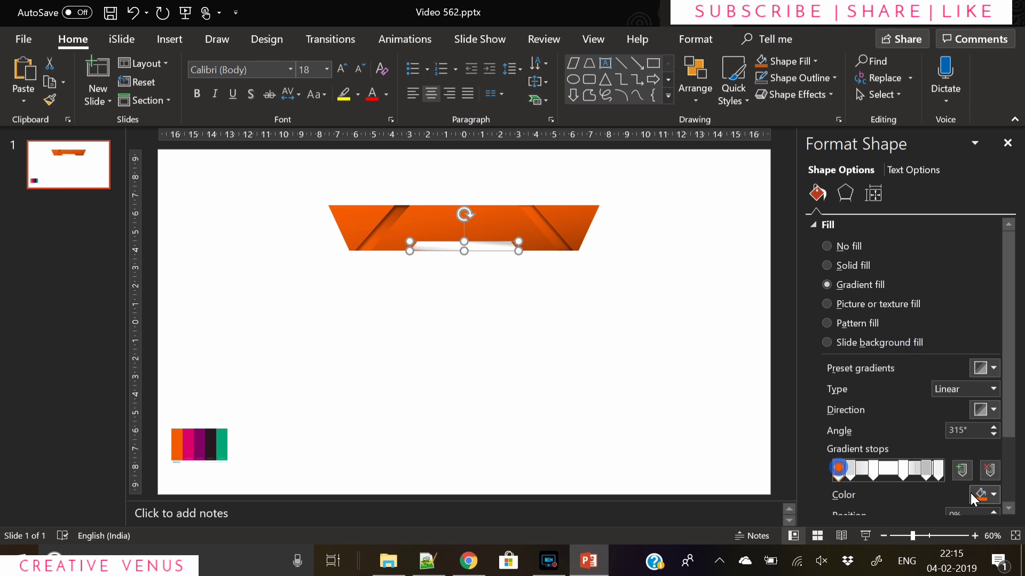
click(980, 495)
click(901, 344)
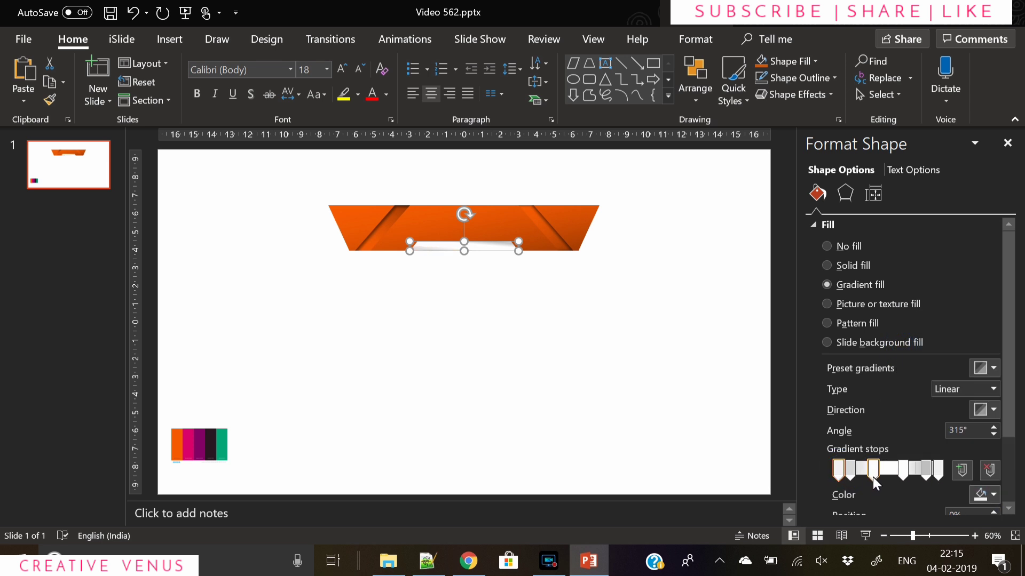
click(874, 472)
click(850, 472)
click(980, 495)
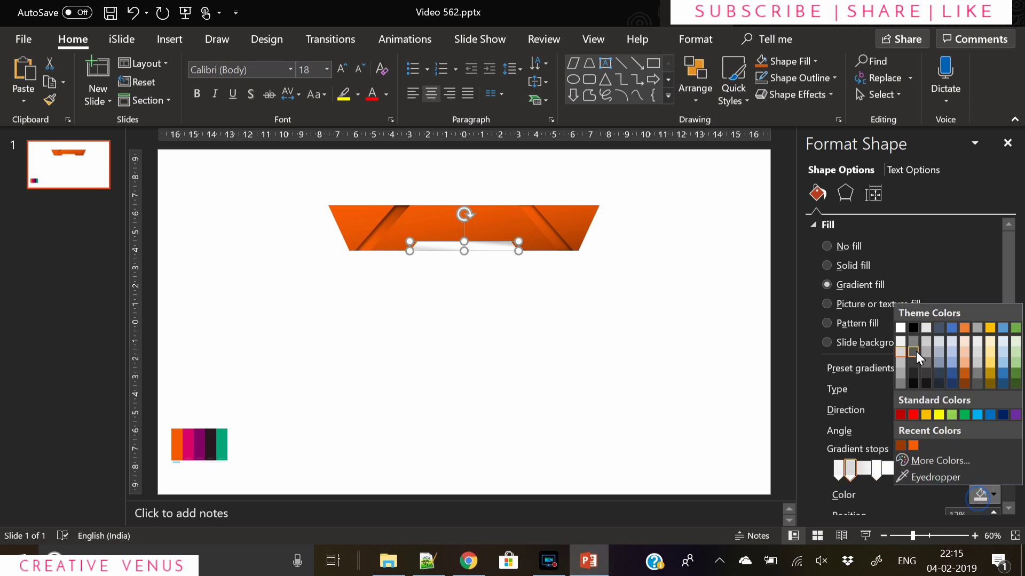
click(901, 363)
click(899, 473)
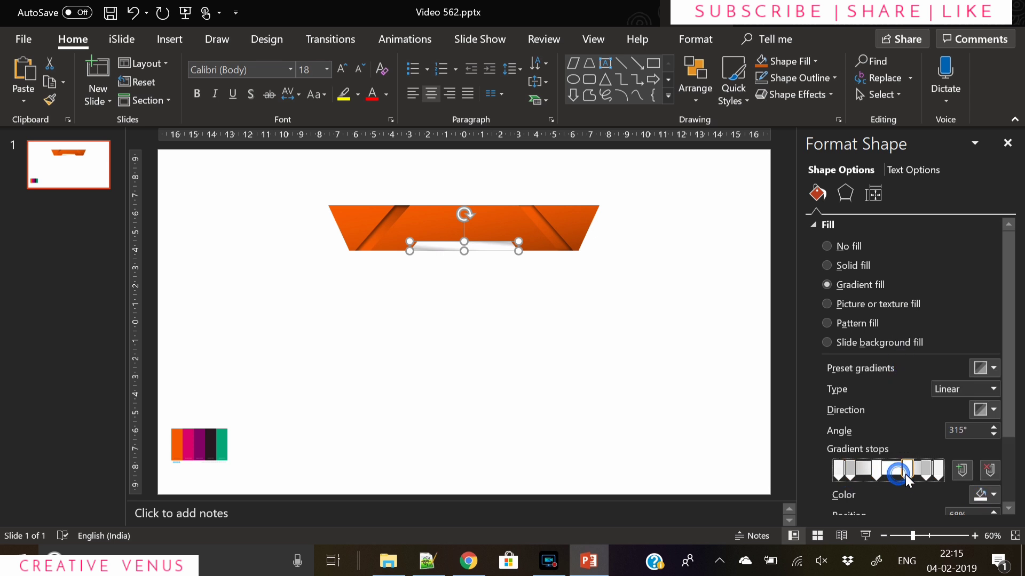
drag(875, 475, 866, 474)
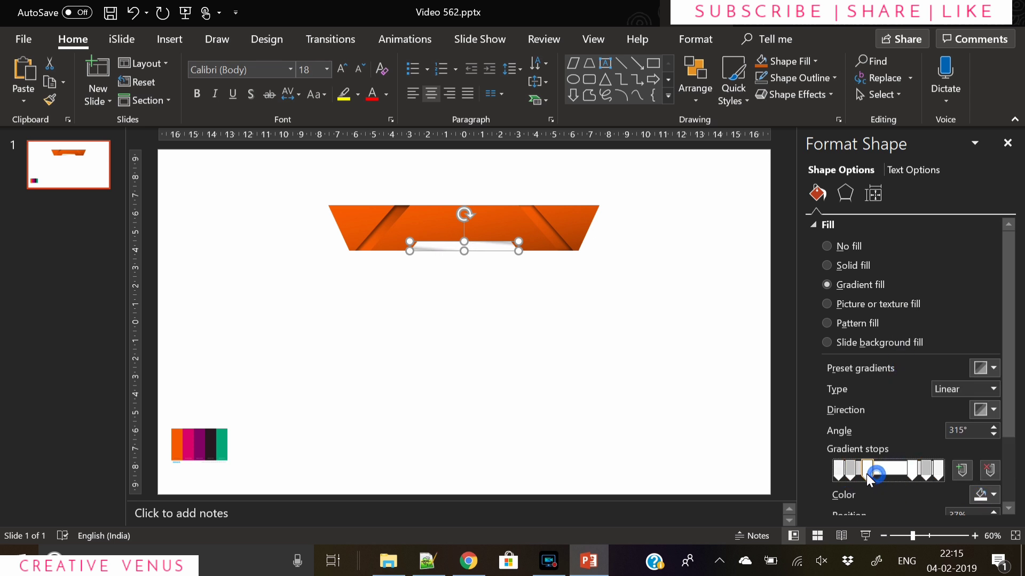
Set the strip's gradient to linear at 0° and move its stops to about 75% and 17%
click(988, 421)
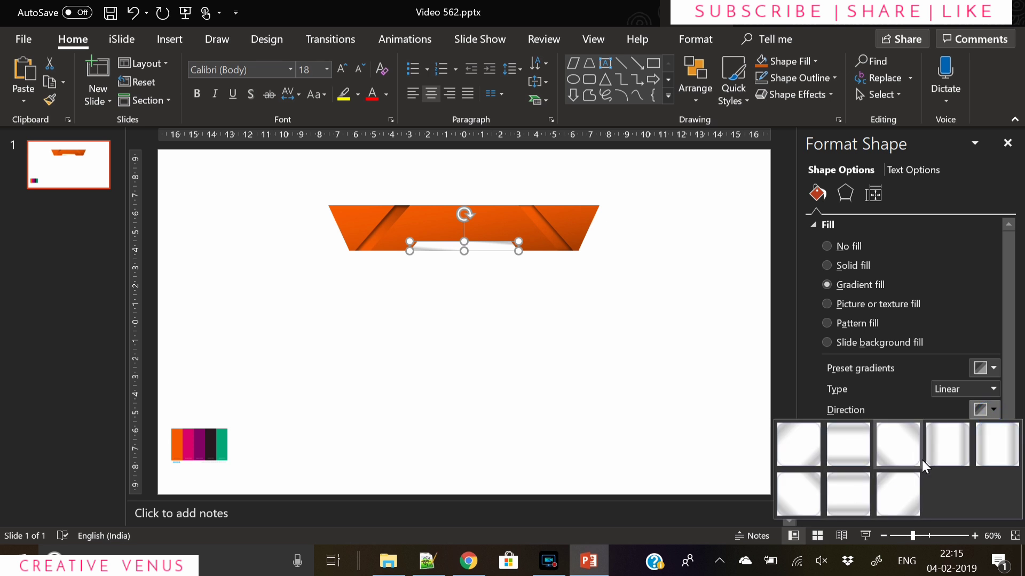
click(933, 451)
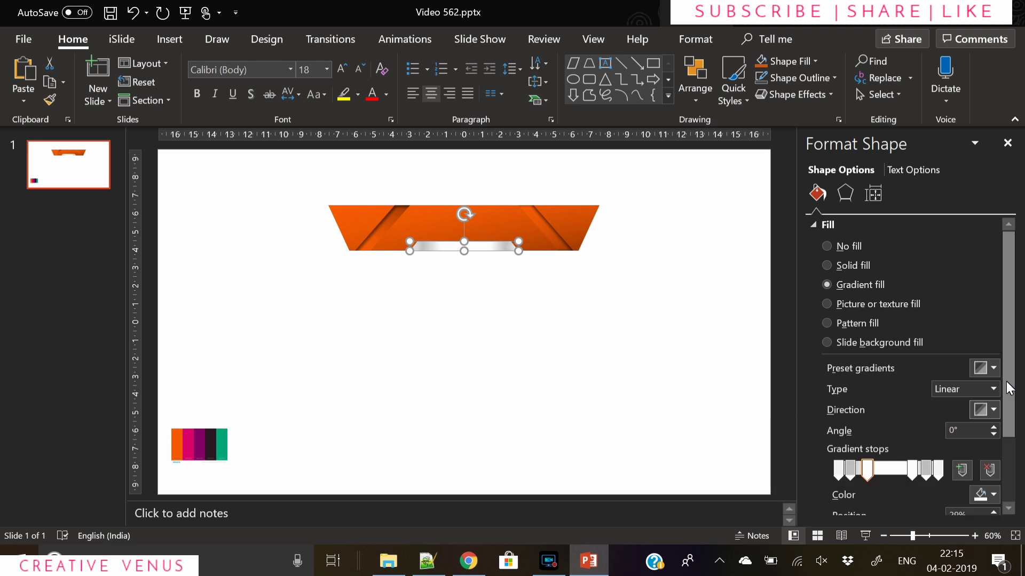
drag(1006, 381, 995, 413)
click(931, 433)
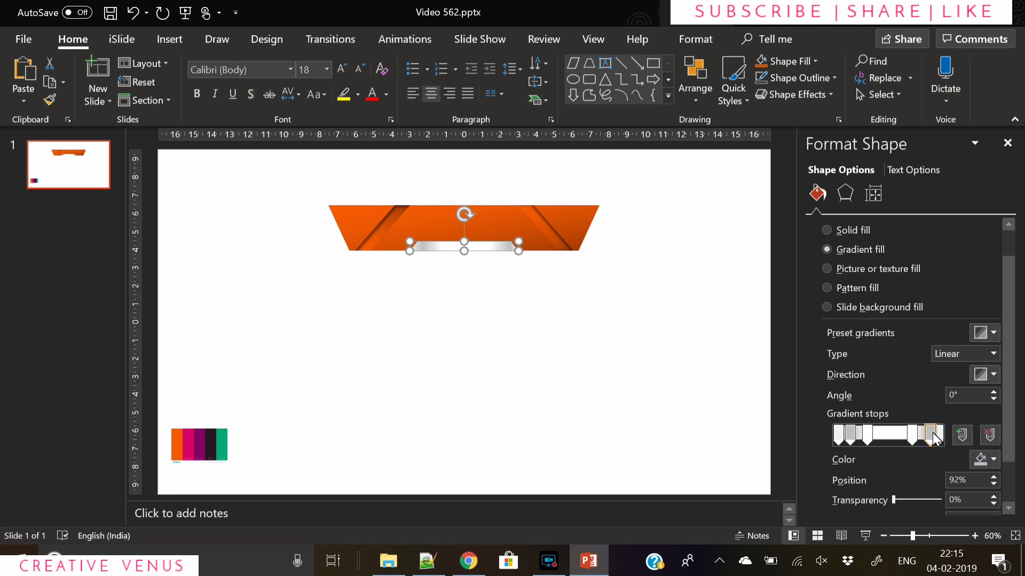
drag(932, 433, 917, 435)
click(847, 432)
drag(865, 434, 858, 437)
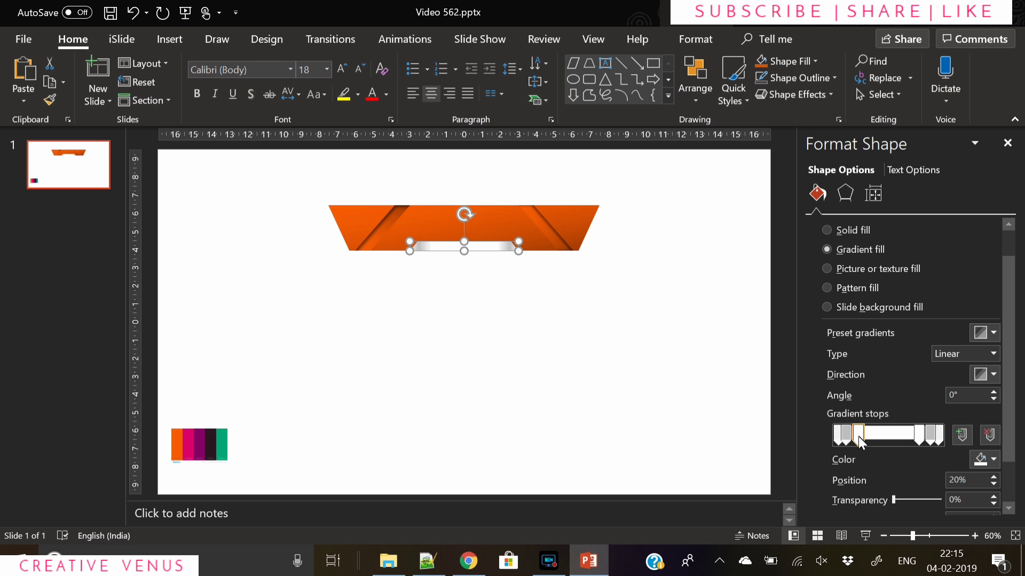
double_click(481, 251)
Give the silver strip an outer bottom shadow with a 12 pt blur
click(520, 293)
click(478, 250)
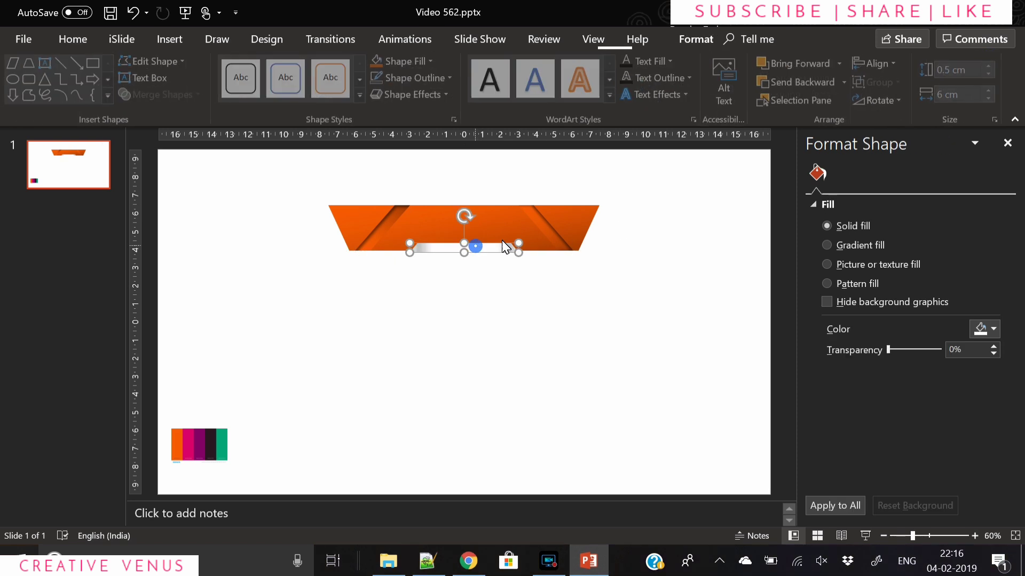
click(840, 192)
click(986, 244)
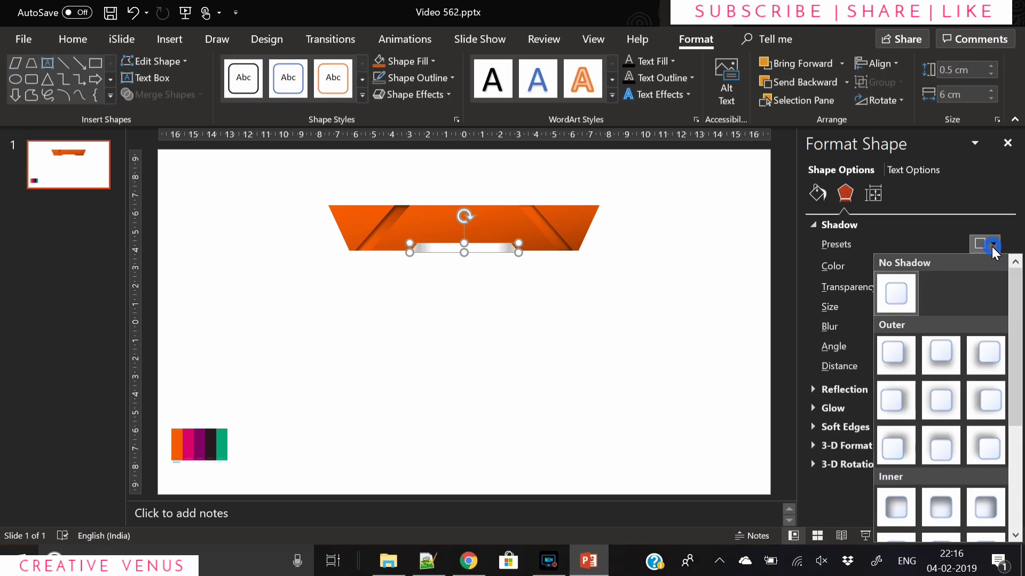
click(946, 355)
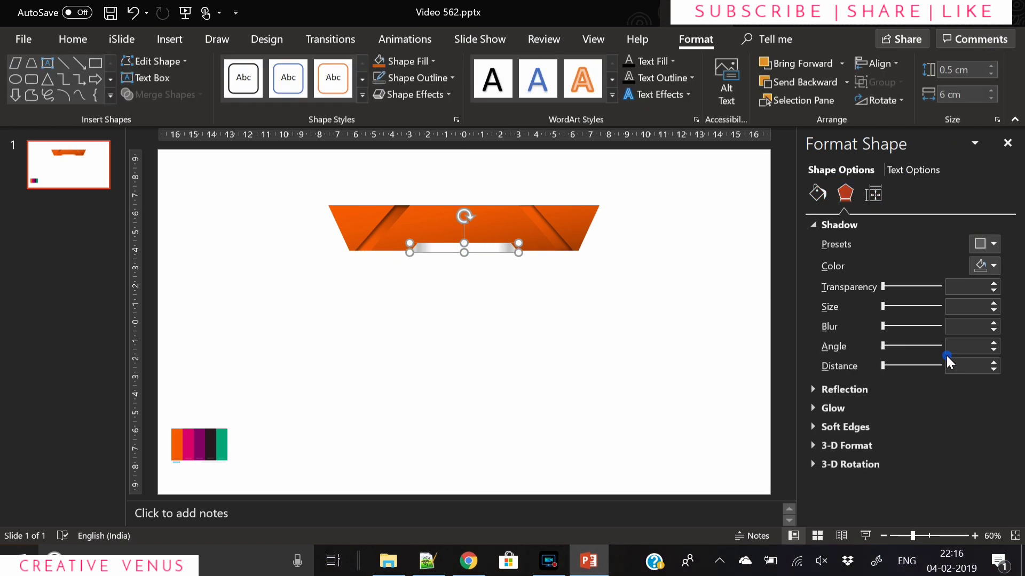
click(885, 327)
drag(889, 329, 893, 329)
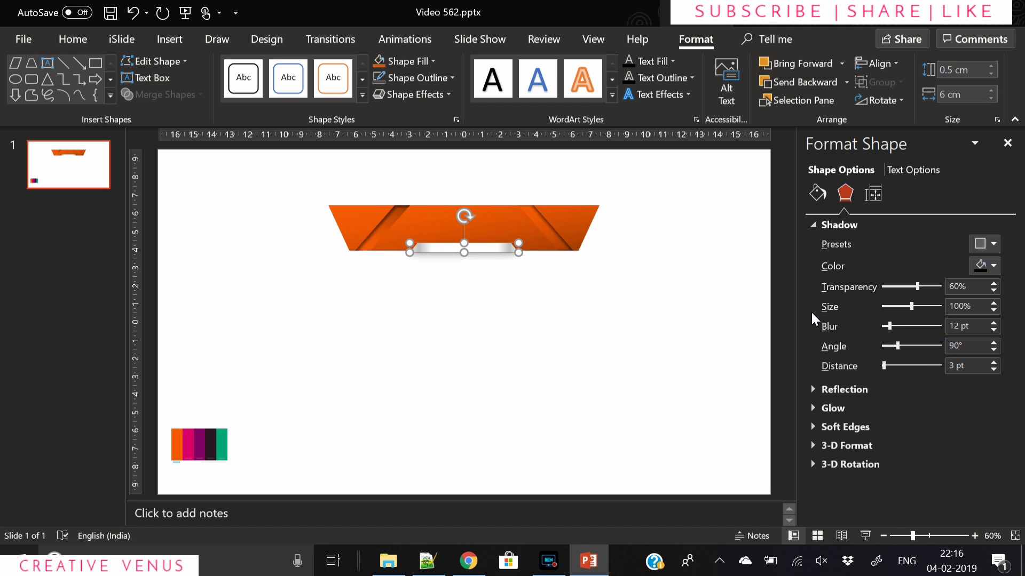
Give the orange banner an Offset: Bottom shadow with 8 pt blur, coloured orange
click(496, 224)
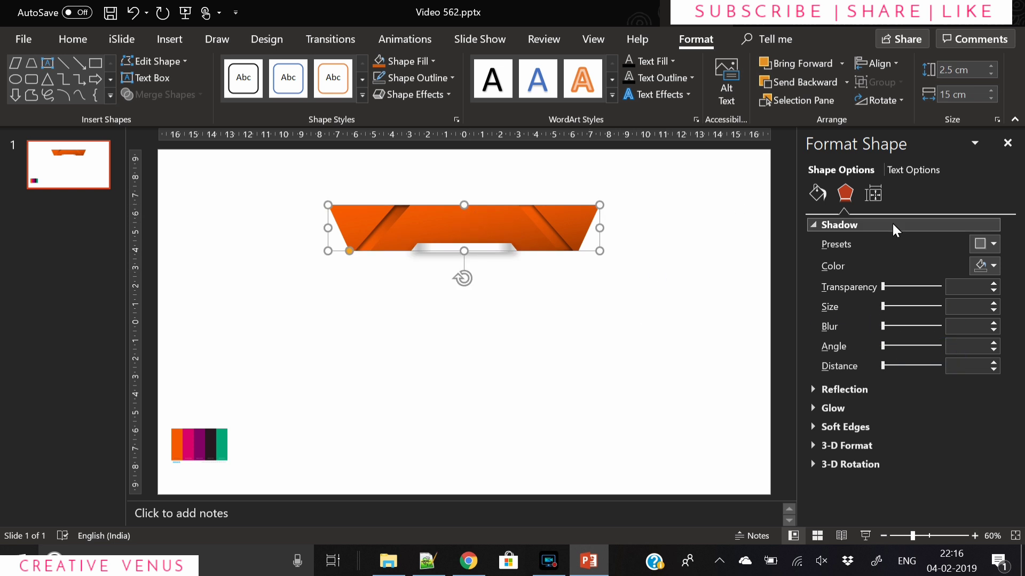
click(987, 245)
click(937, 348)
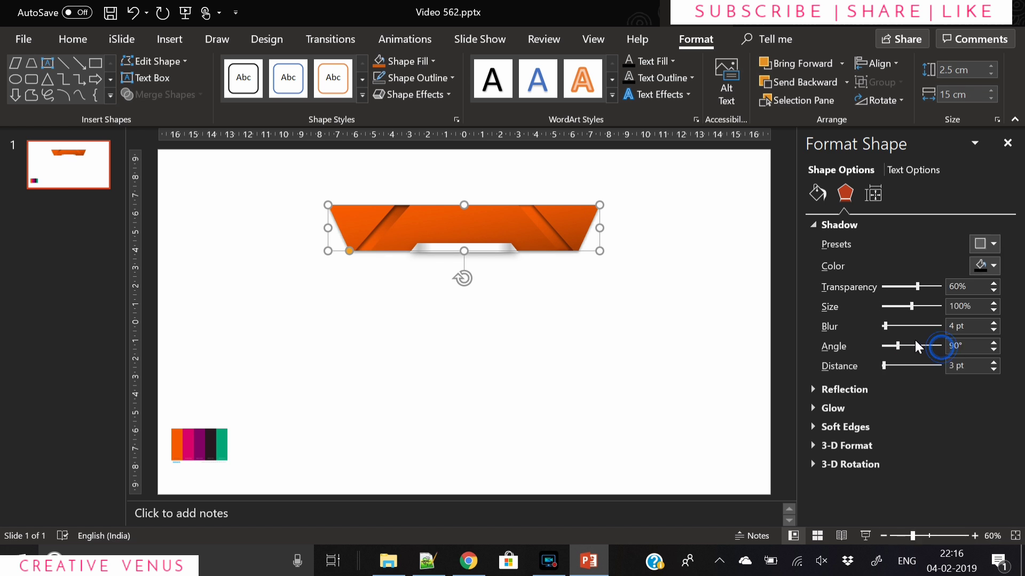
click(885, 325)
drag(890, 331, 888, 334)
click(981, 268)
click(913, 418)
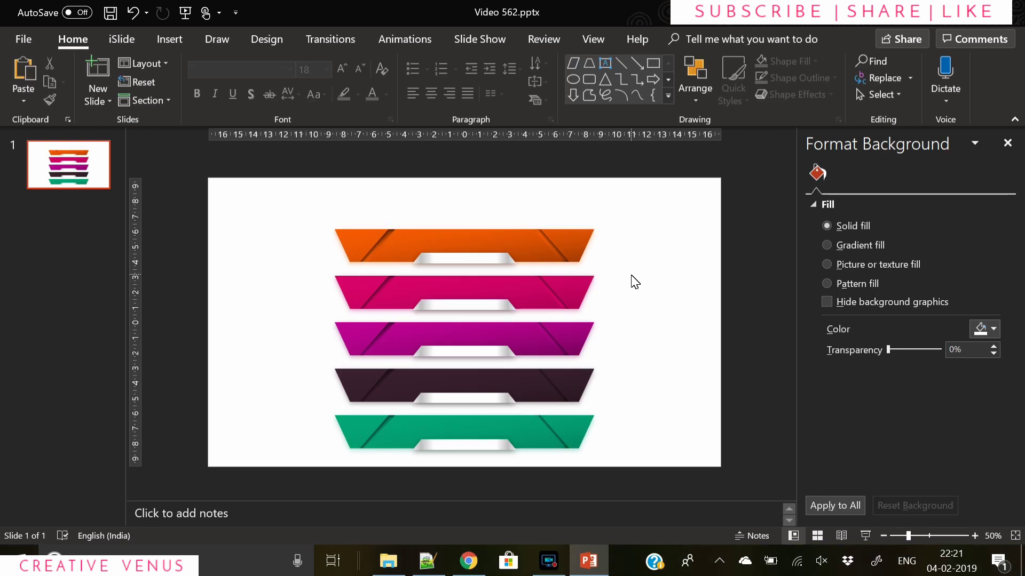
Draw a blue parallelogram on the slide and steepen its slant
click(169, 41)
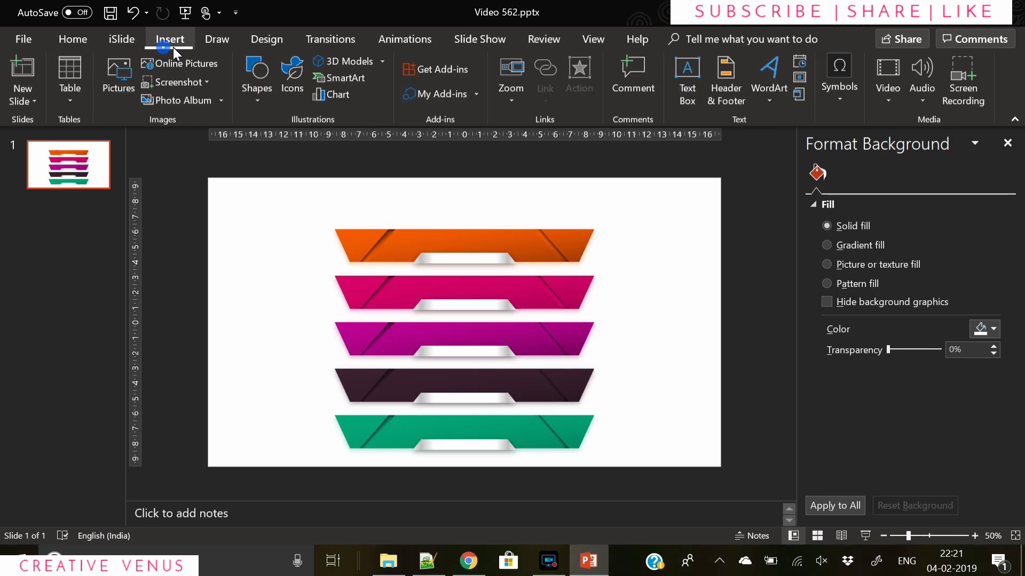
click(250, 102)
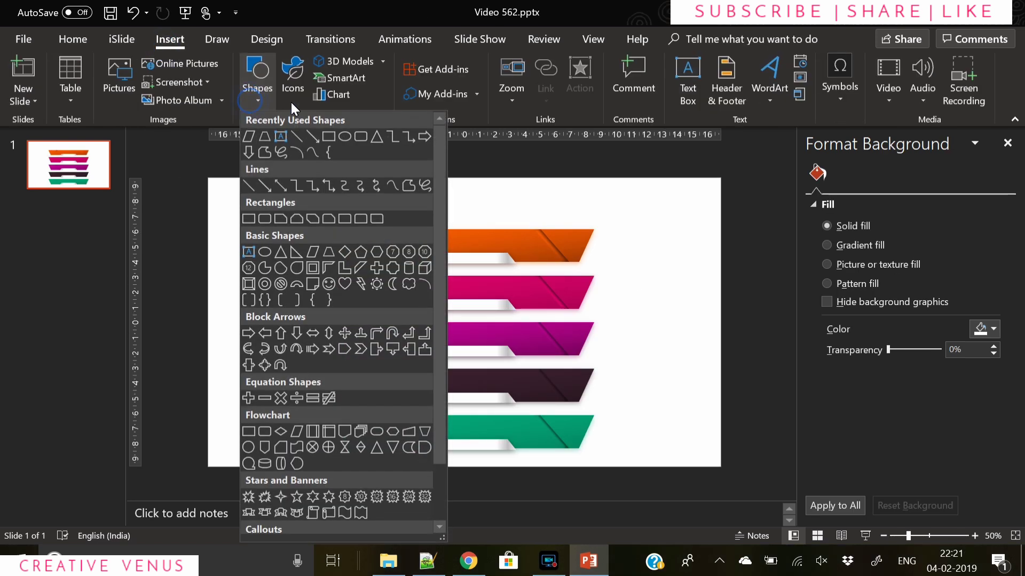
click(315, 253)
drag(390, 262, 569, 295)
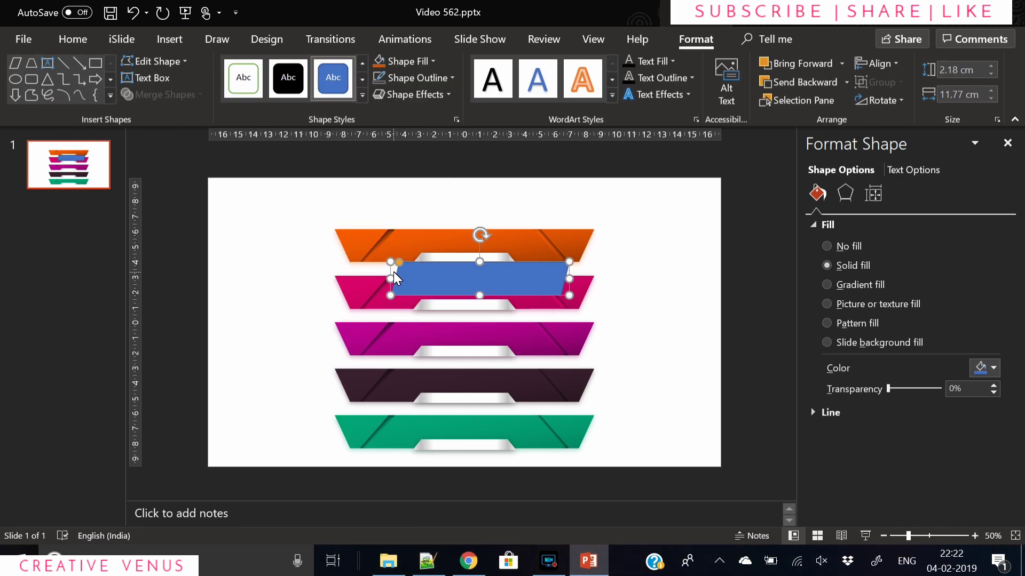
drag(399, 262, 453, 264)
Flip the parallelogram horizontally, shorten it to 0.89 cm, and send it to the back
click(880, 100)
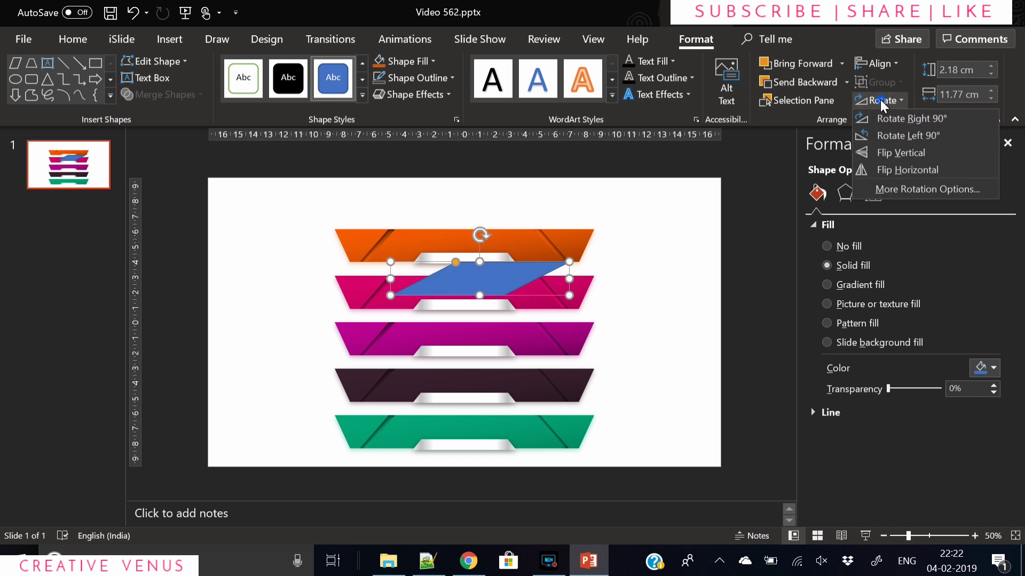
click(905, 168)
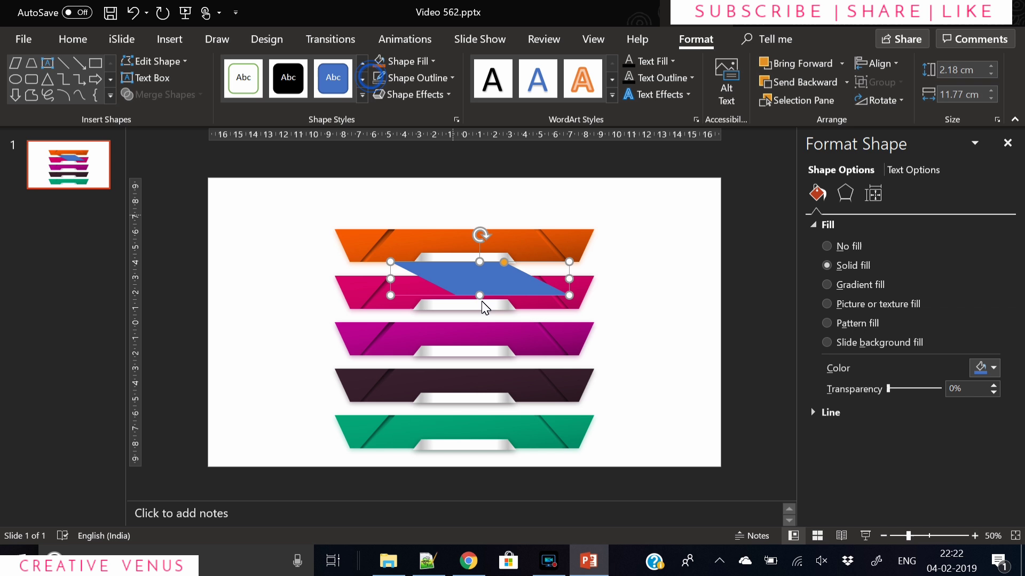
drag(480, 296, 474, 278)
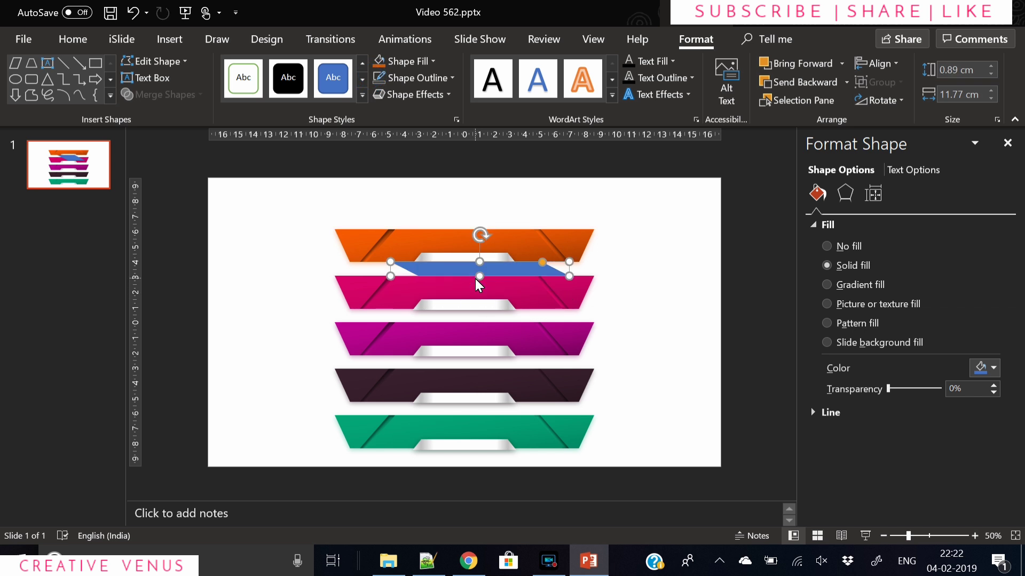
right_click(465, 270)
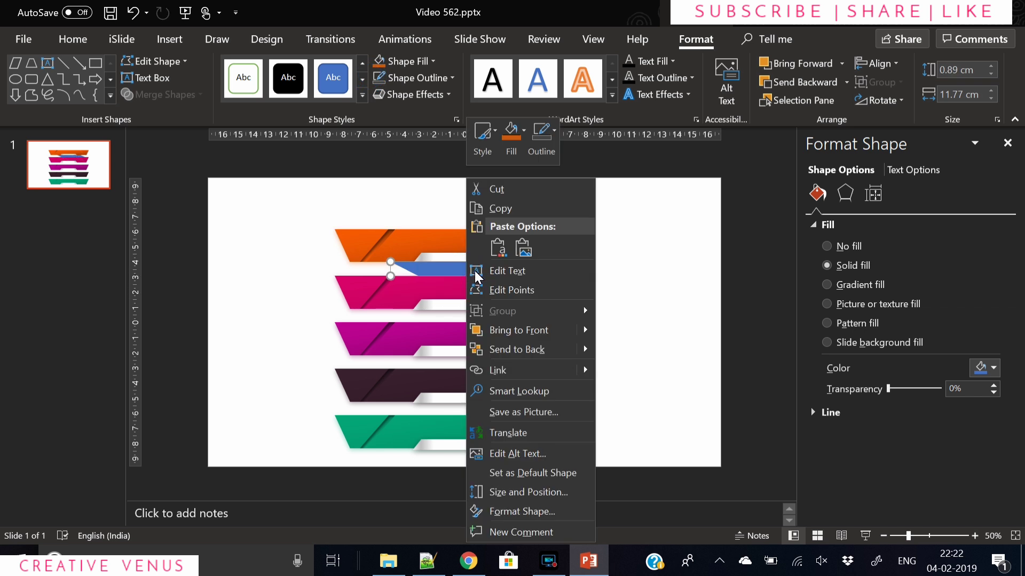
click(521, 349)
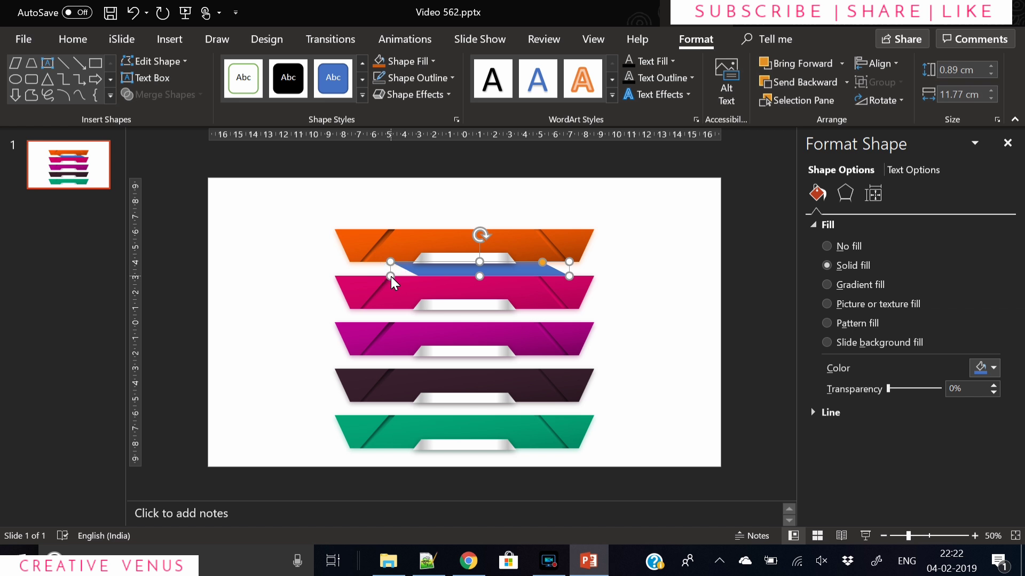
Resize the blue strip, position it below the orange bar, flip it vertically, and send it back
drag(391, 276, 352, 275)
drag(462, 278, 462, 277)
mouse_move(568, 275)
mouse_down()
mouse_move(540, 280)
mouse_move(526, 266)
mouse_up()
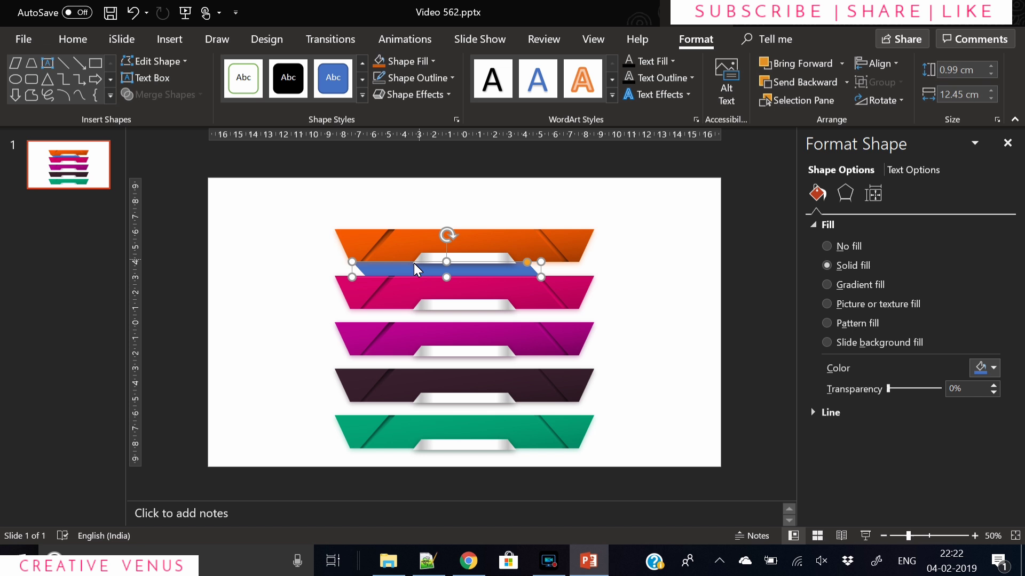
drag(382, 267, 385, 267)
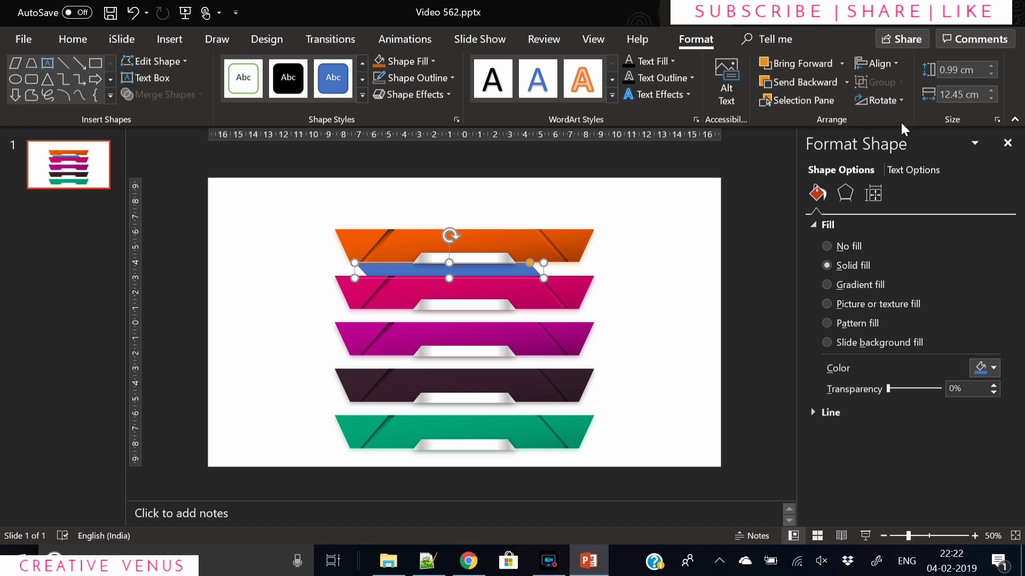
click(880, 100)
click(897, 153)
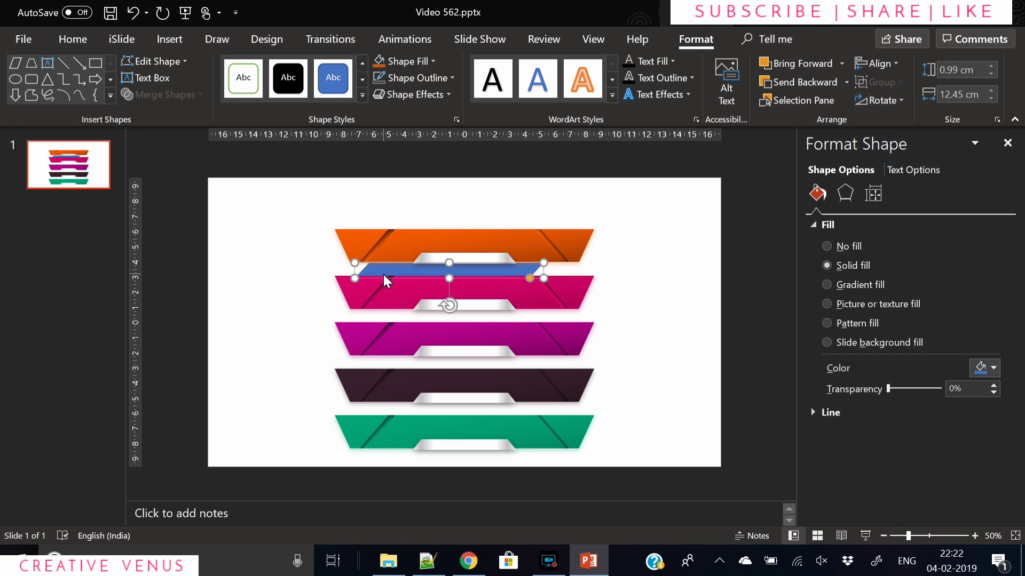
drag(383, 274, 402, 274)
right_click(401, 275)
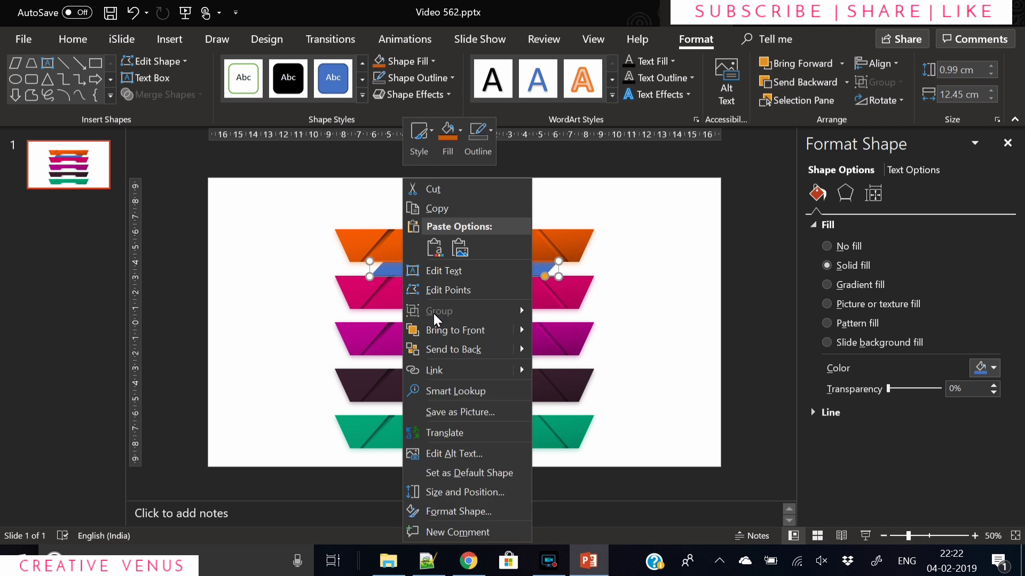
click(448, 349)
Fill the strip dark purple and place a copy behind the pink–purple gap
click(985, 368)
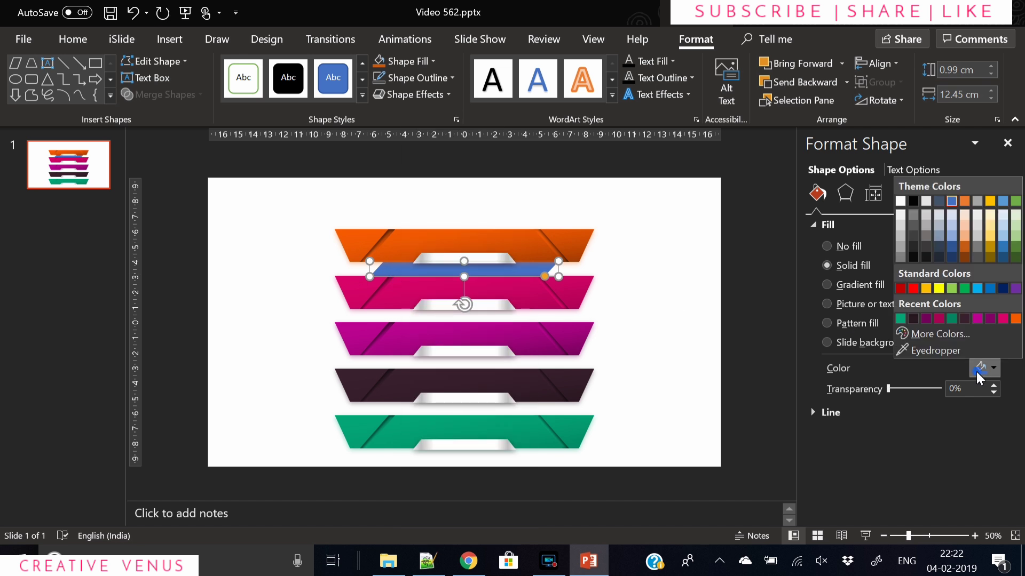
click(912, 319)
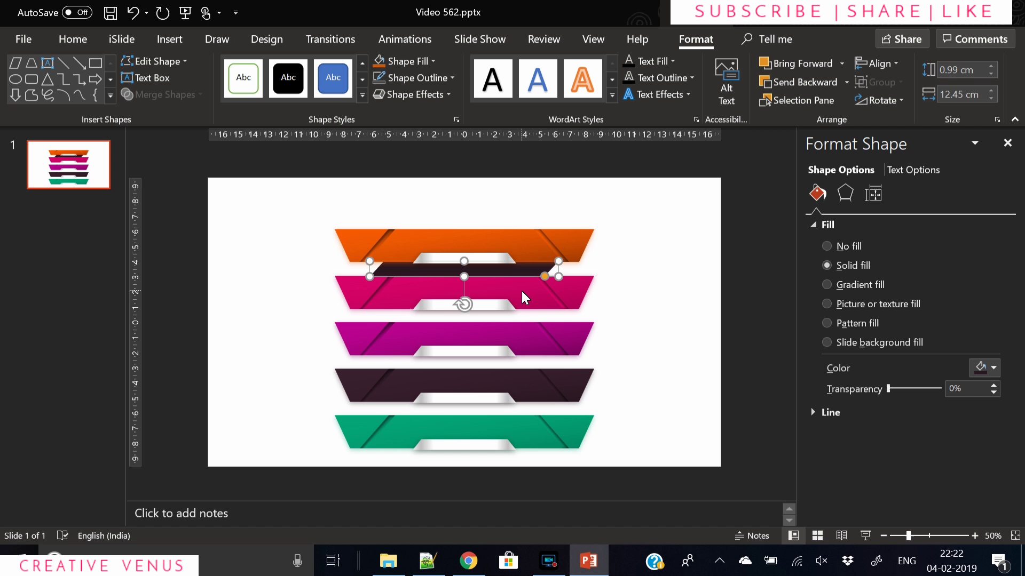
key(ctrl+d)
drag(524, 284, 511, 311)
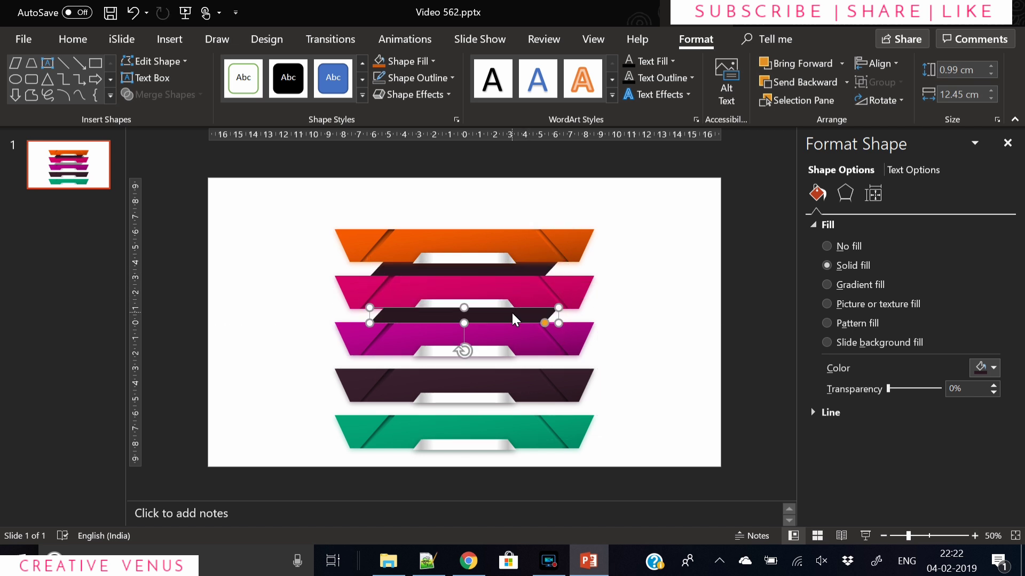
right_click(511, 313)
click(574, 350)
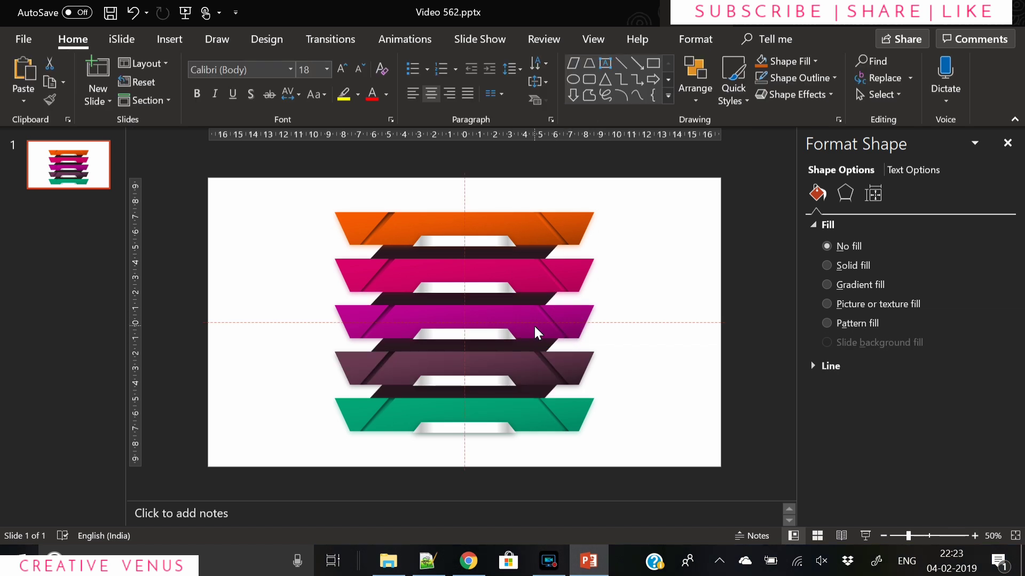
Centre the banner stack and give the background a gradient from white to light blue-grey
drag(534, 325, 534, 336)
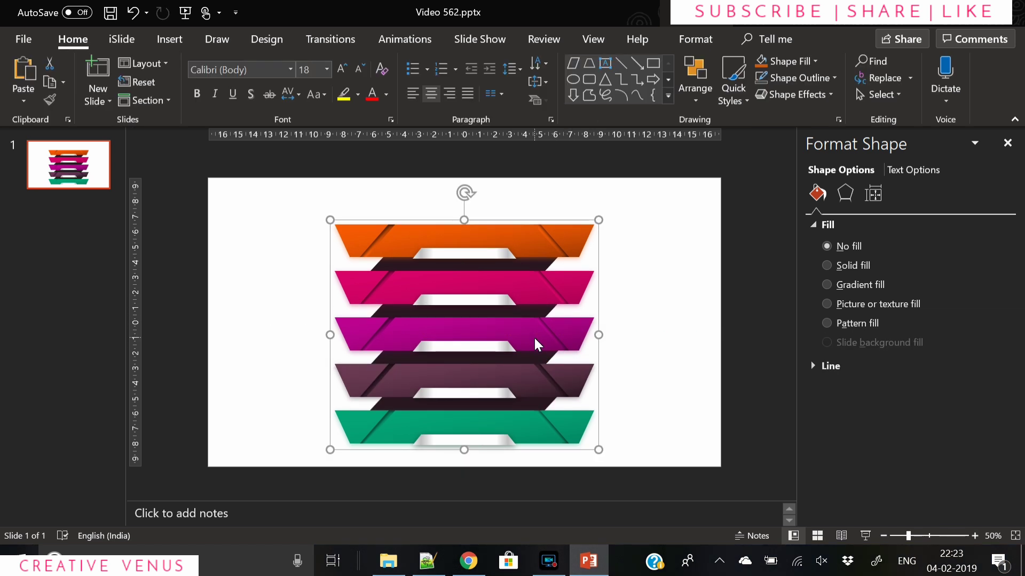
click(677, 334)
click(826, 244)
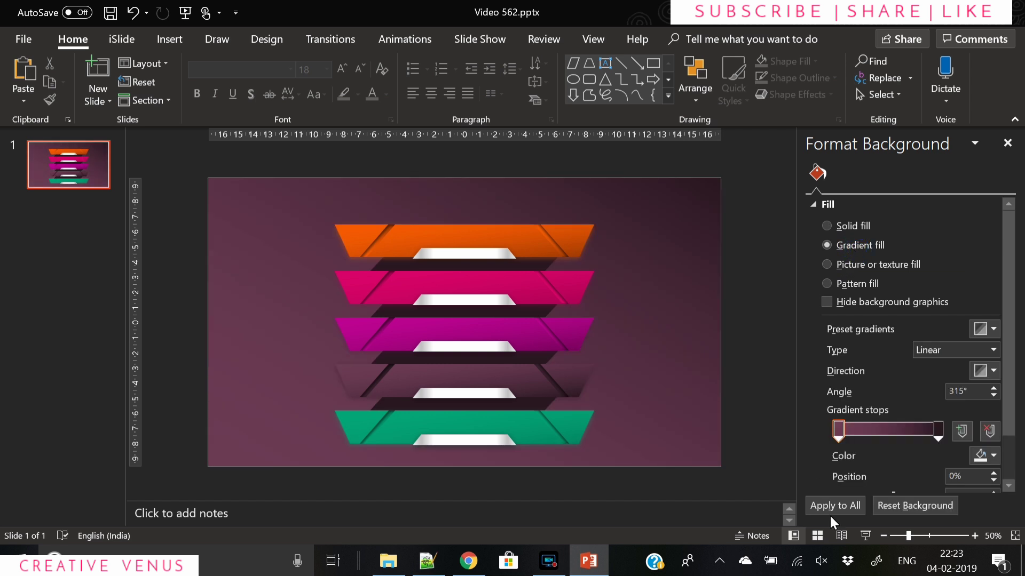
click(993, 458)
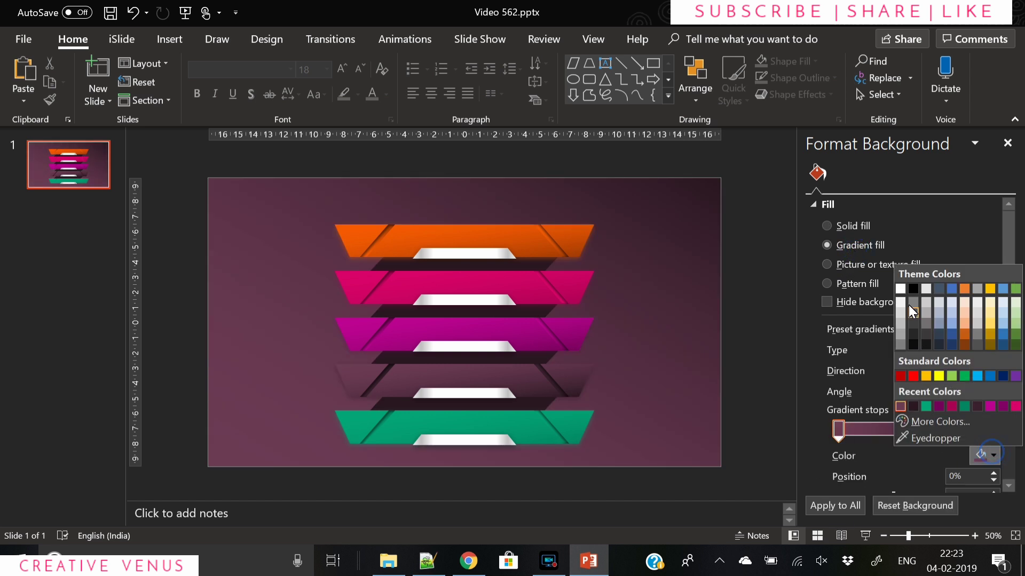
click(908, 305)
click(937, 430)
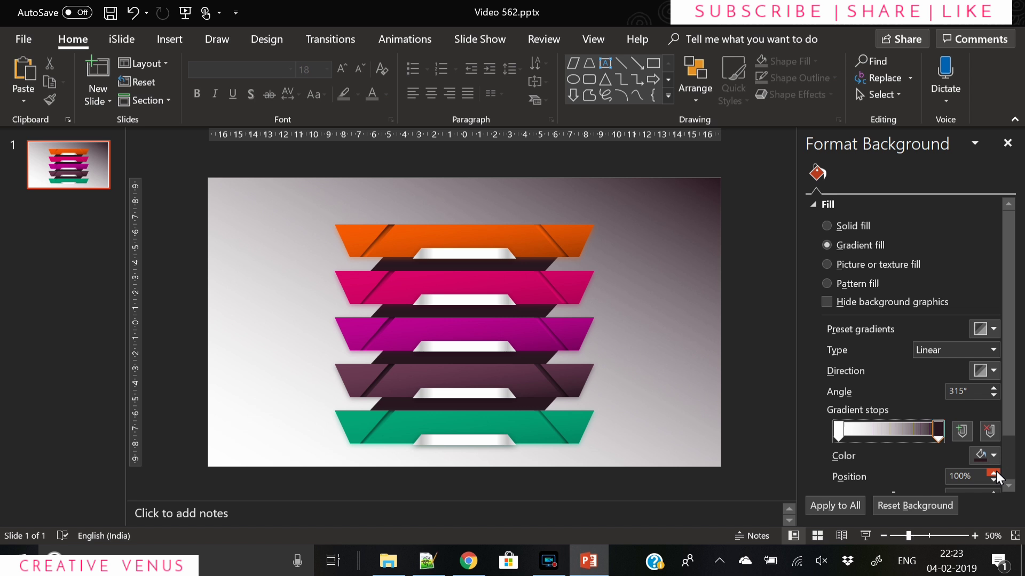
click(986, 456)
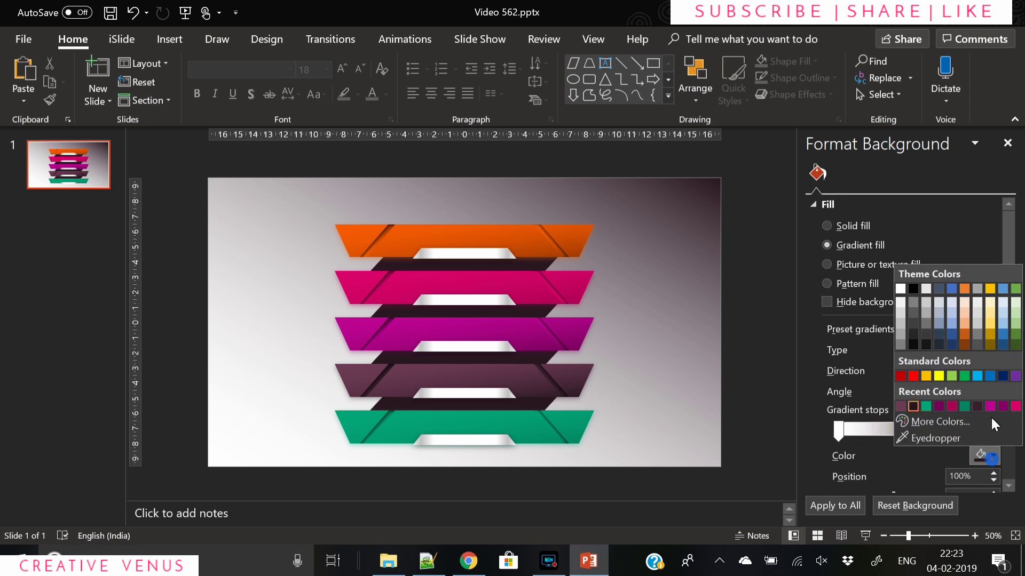
click(940, 309)
Make the background gradient radial from the centre, with a stop moved to 34%
click(994, 352)
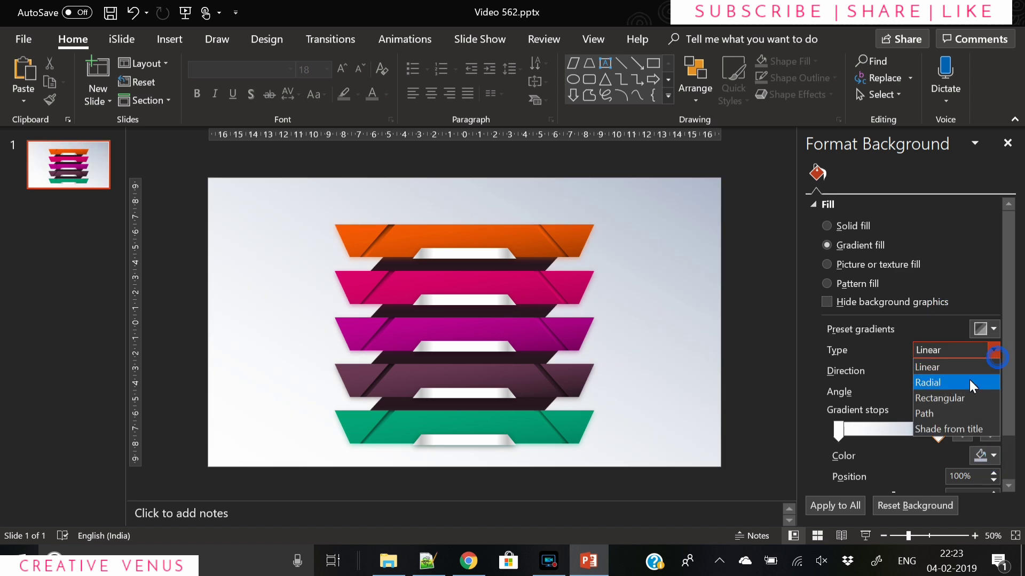
click(969, 380)
click(986, 371)
click(887, 408)
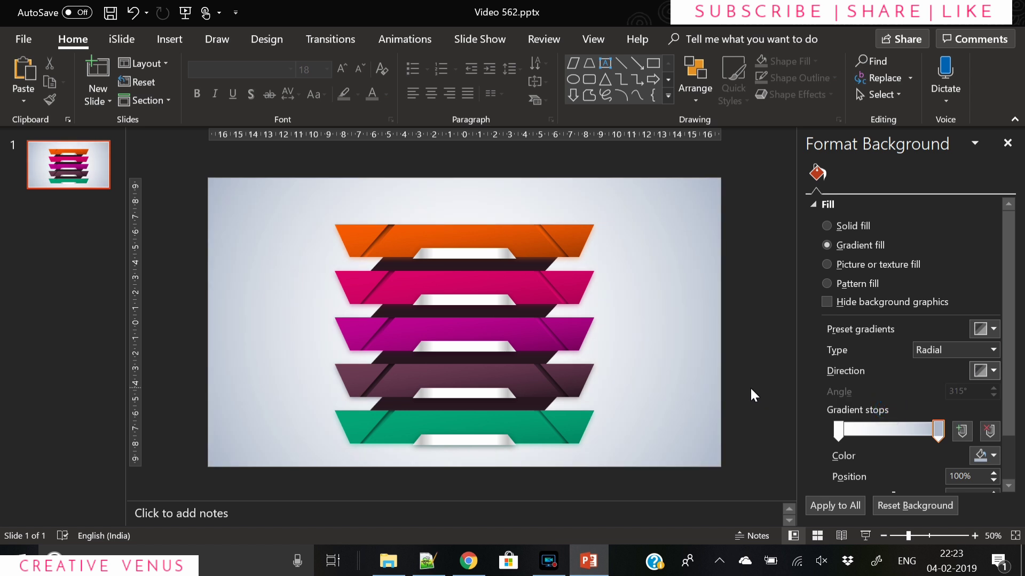
drag(839, 431, 872, 441)
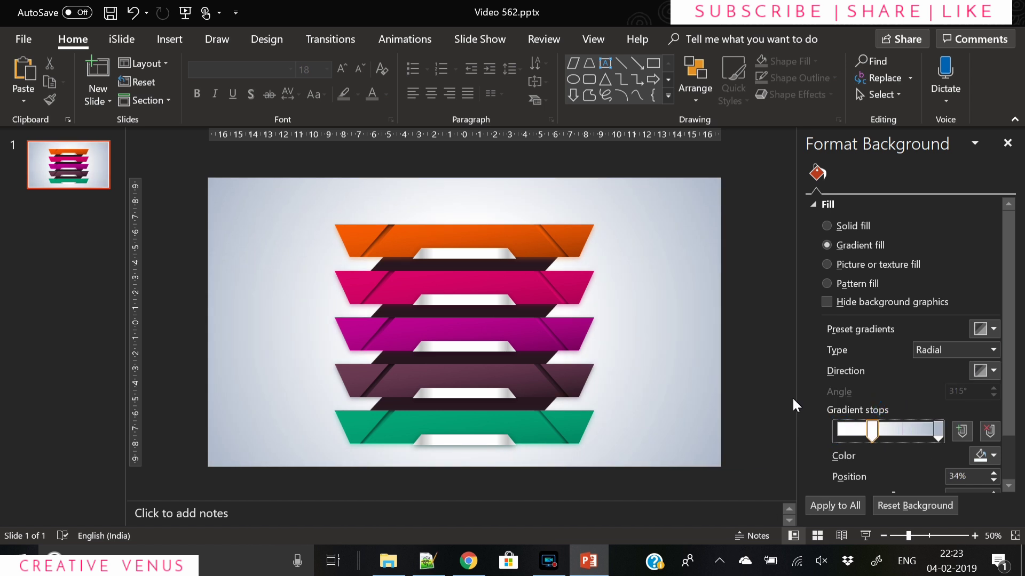
Insert the monitor, globe laptop, laptop and phone icons from the icon library
click(160, 43)
click(293, 88)
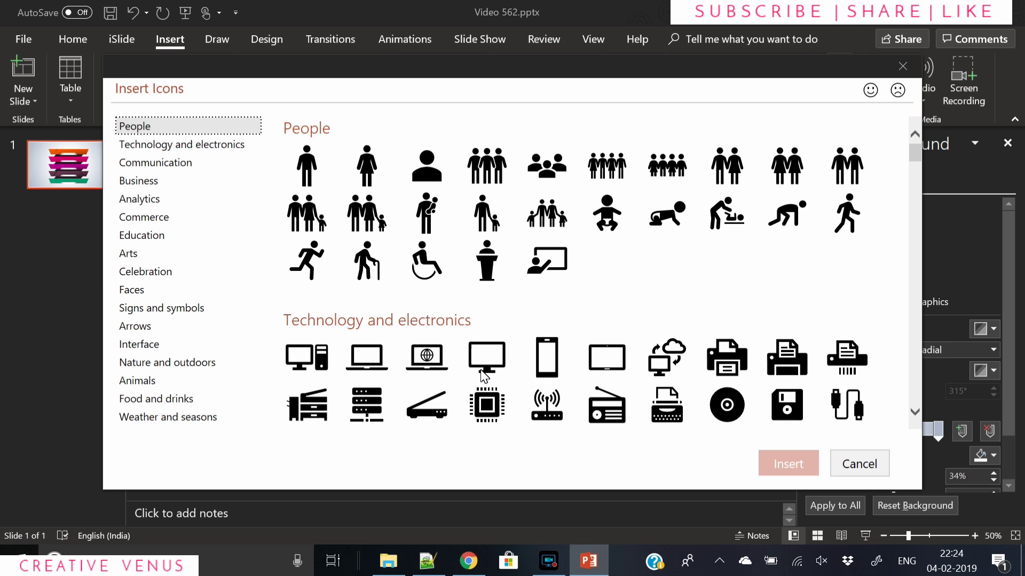
click(486, 358)
click(427, 358)
click(367, 358)
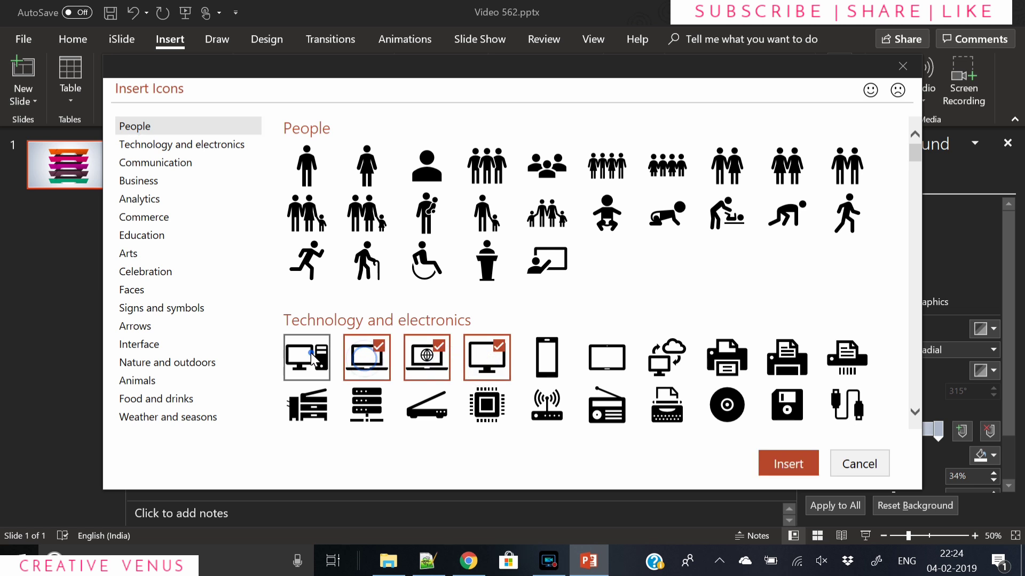
click(547, 358)
click(789, 464)
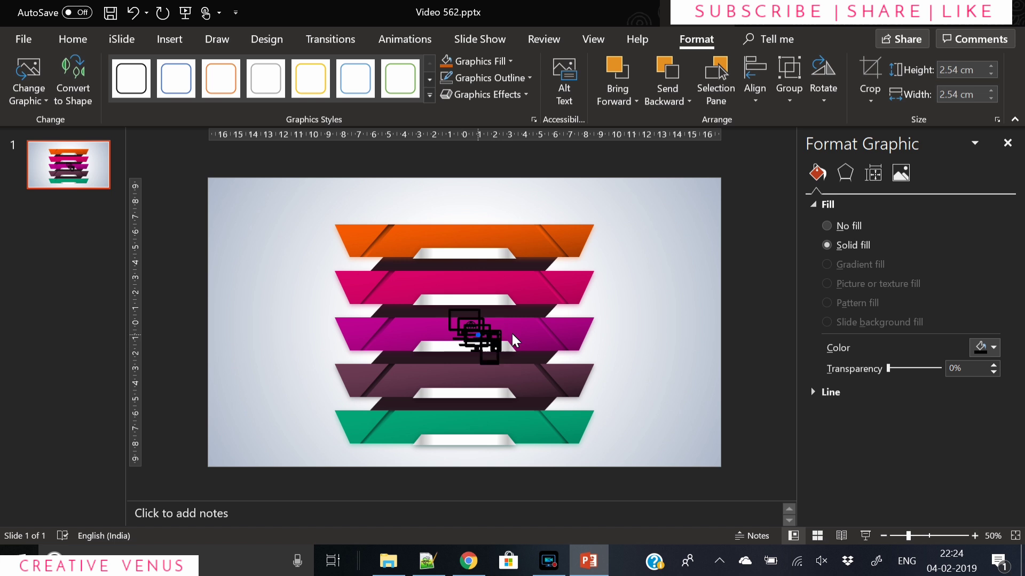
Recolour the icons white, shrink them to 1 cm, and place them on the orange and pink banners
drag(514, 341, 691, 282)
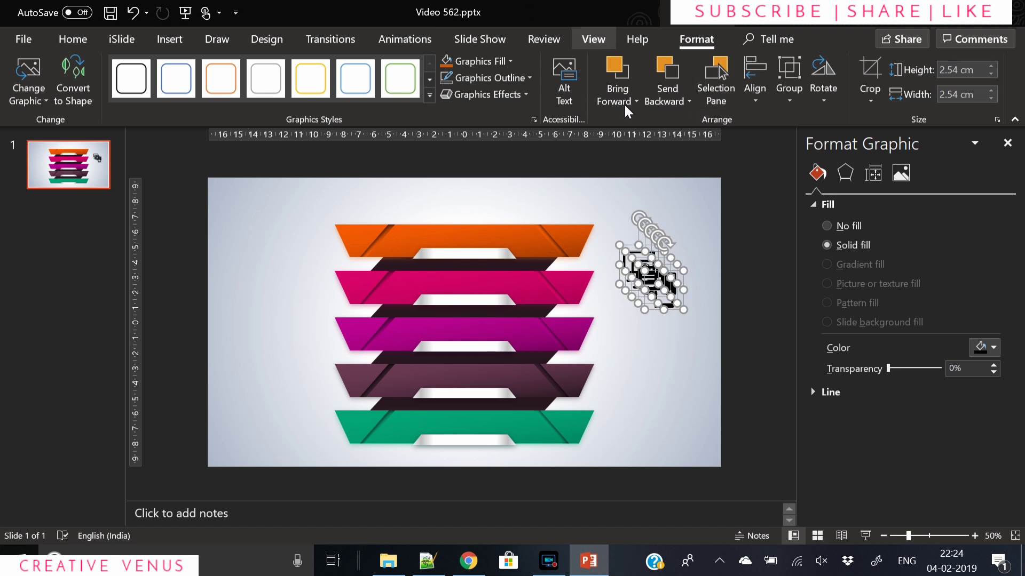
click(487, 61)
click(445, 95)
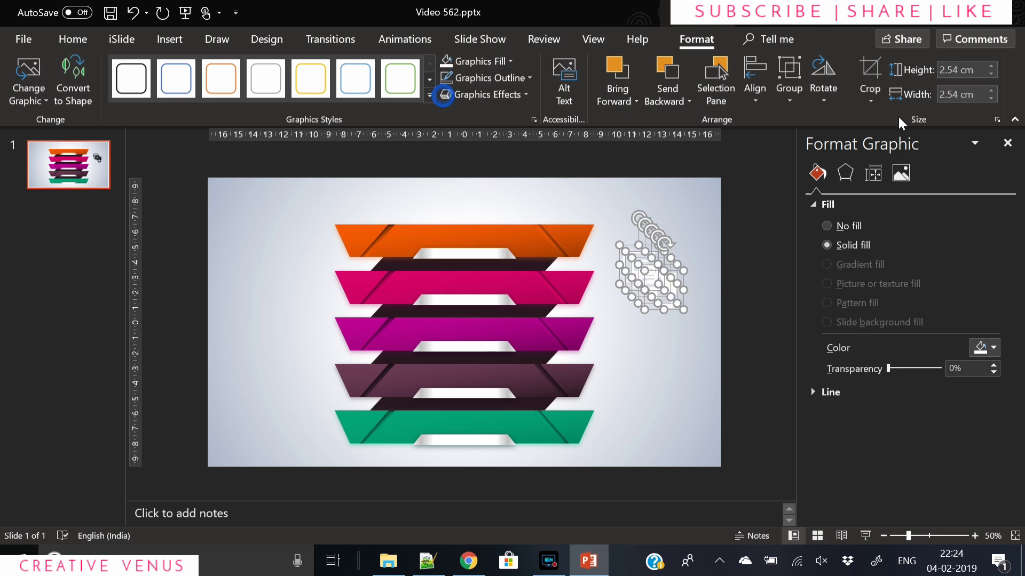
click(992, 74)
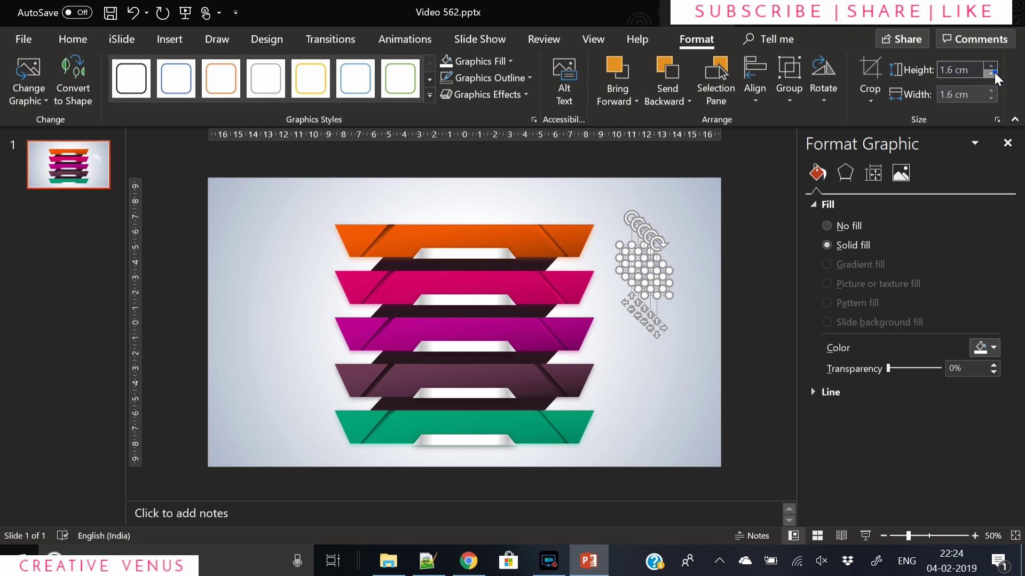
click(991, 74)
click(992, 74)
click(991, 74)
click(991, 74)
click(992, 73)
click(991, 73)
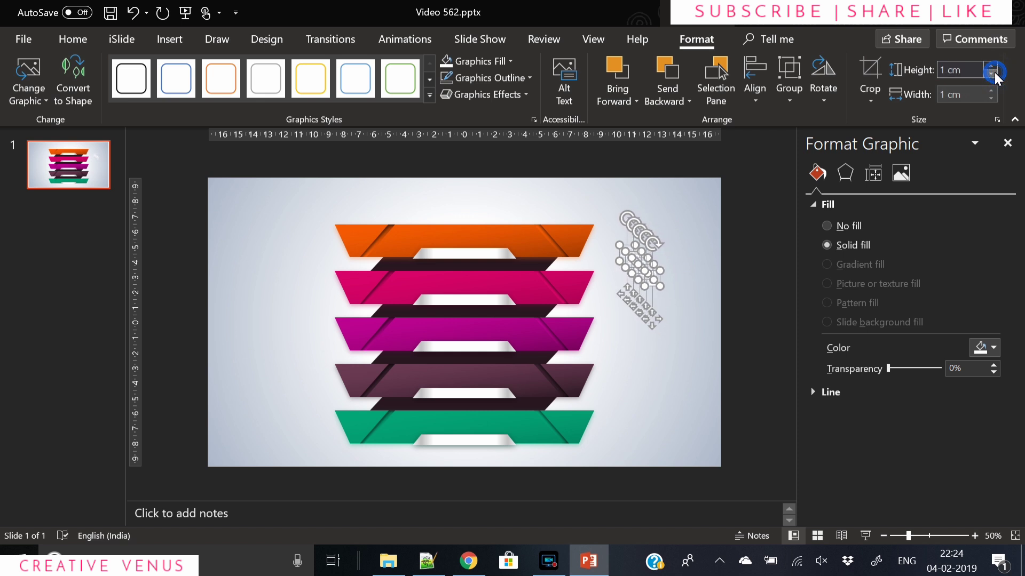
click(702, 342)
drag(652, 279, 357, 245)
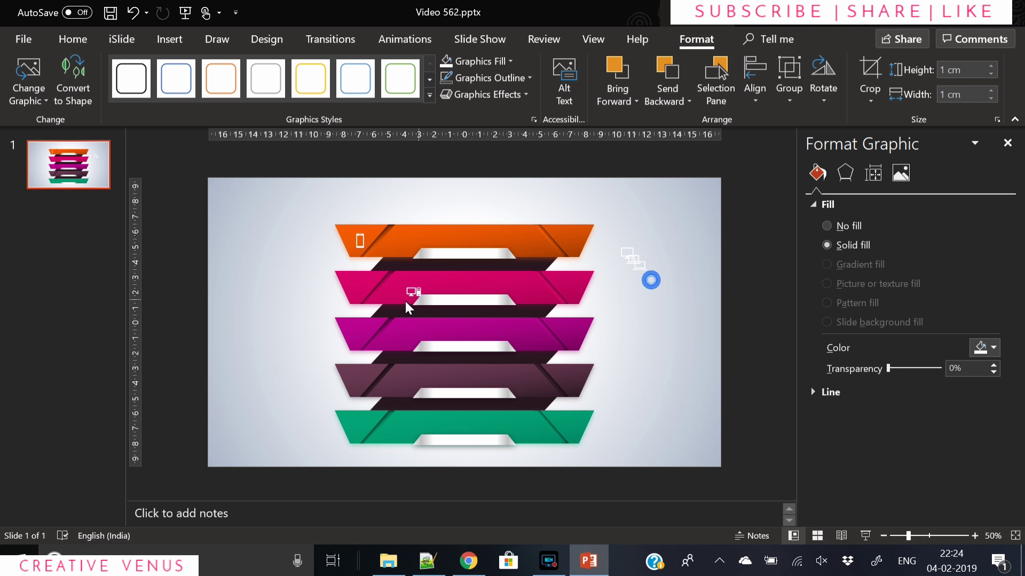
drag(412, 292, 360, 284)
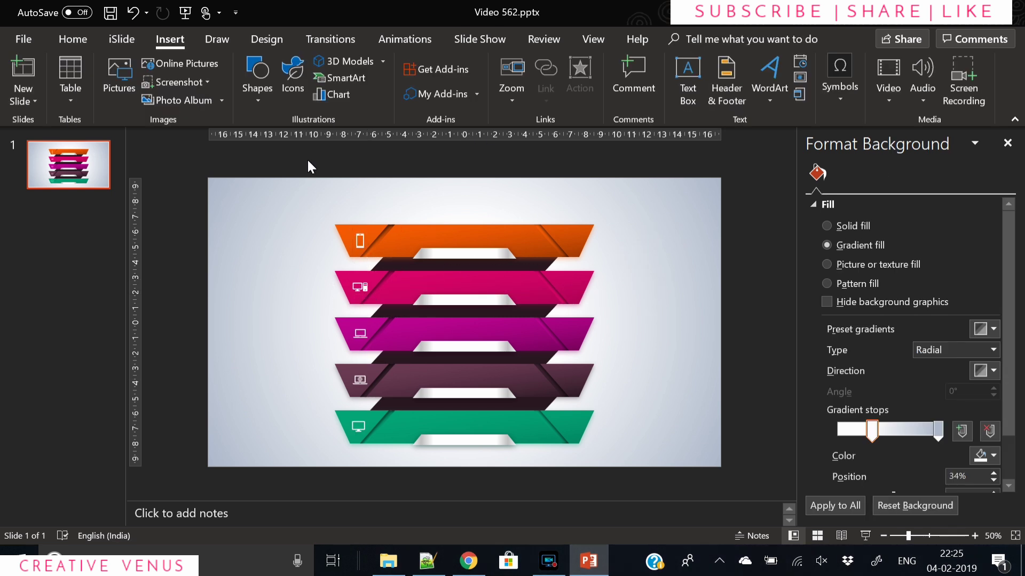
Draw a text box above the orange banner and type 'Step A'
click(689, 83)
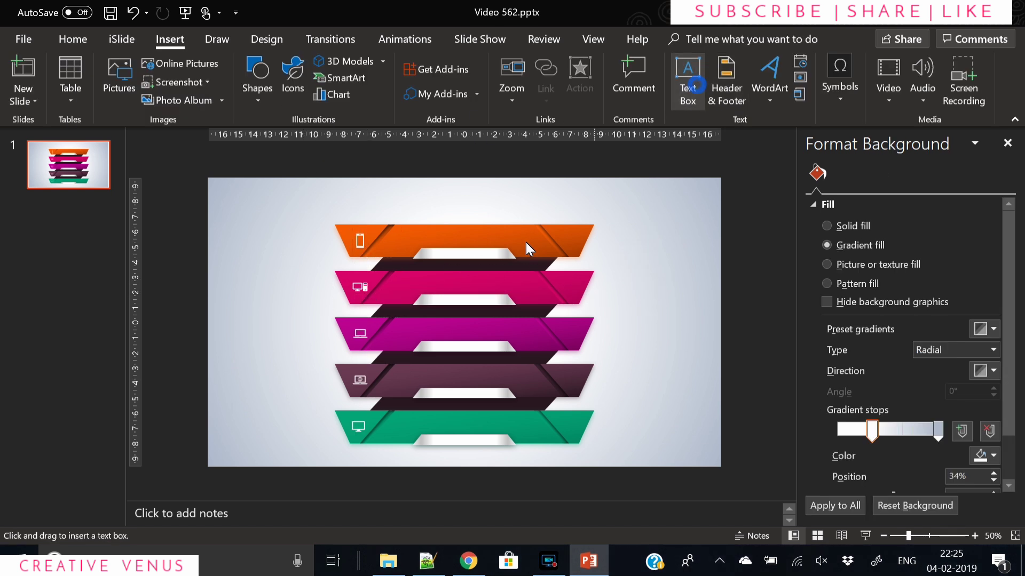
drag(441, 207, 617, 221)
text(ste)
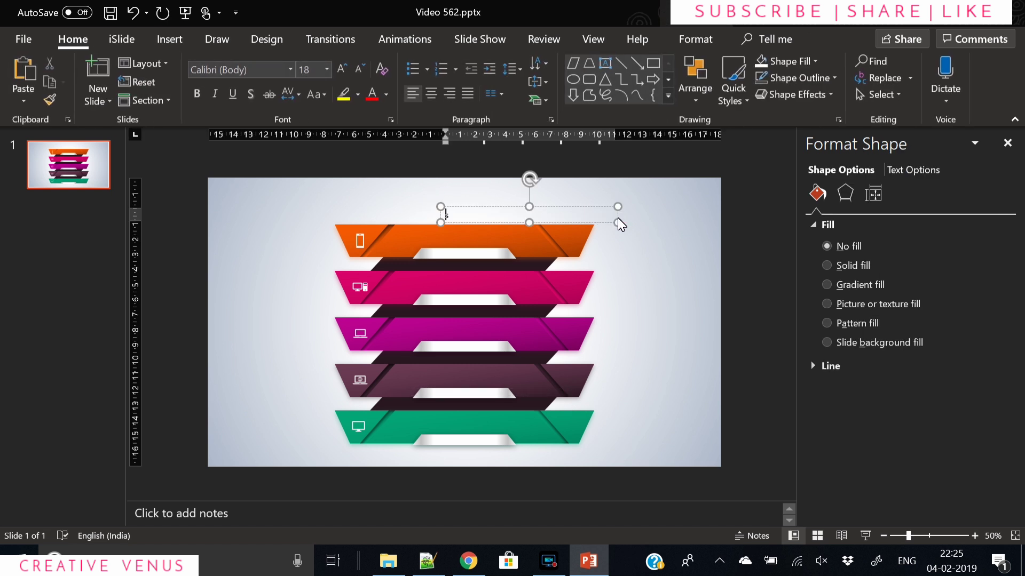
text(p 1)
key(BackSpace)
text(A)
Make the label UPPERCASE in Oswald Light
key(ctrl+a)
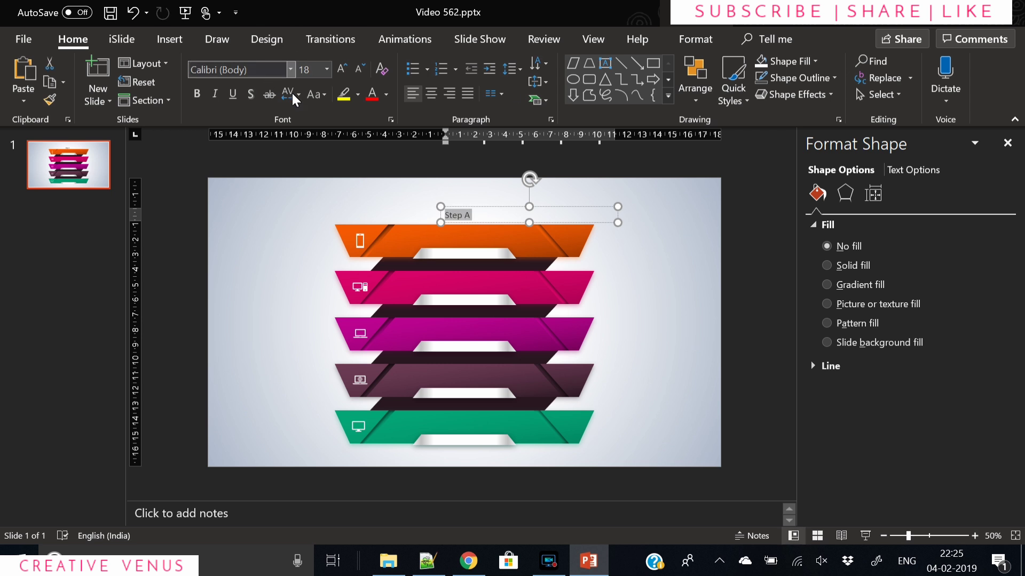
click(315, 94)
click(328, 149)
click(263, 75)
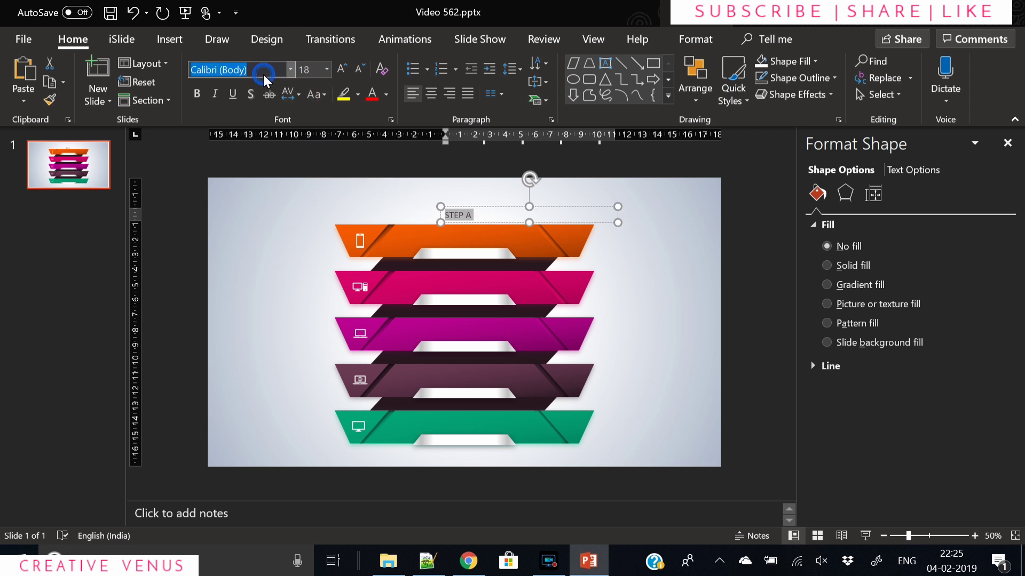
text(Oswald)
key(Return)
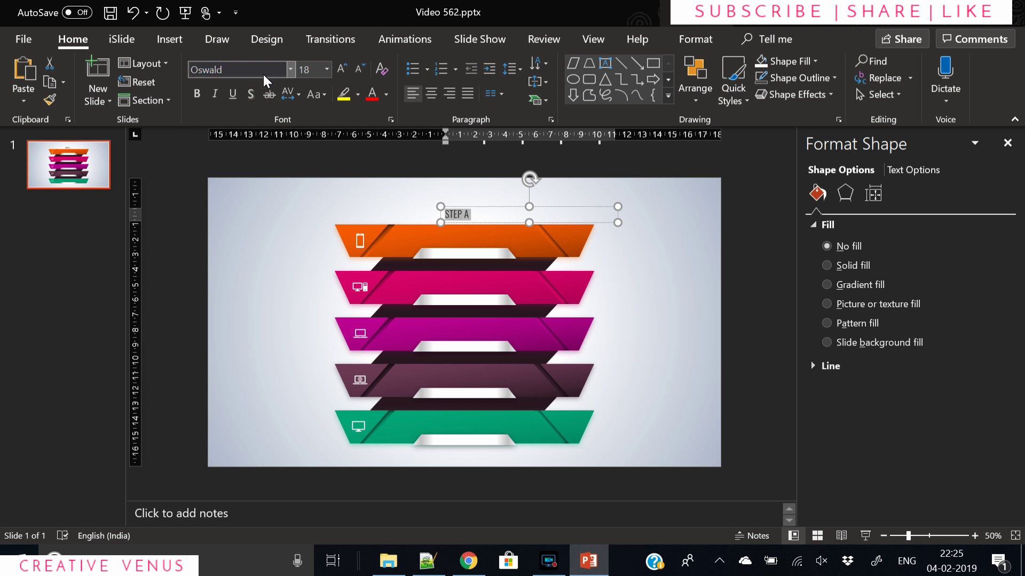
click(265, 75)
click(265, 75)
text(Light)
key(Return)
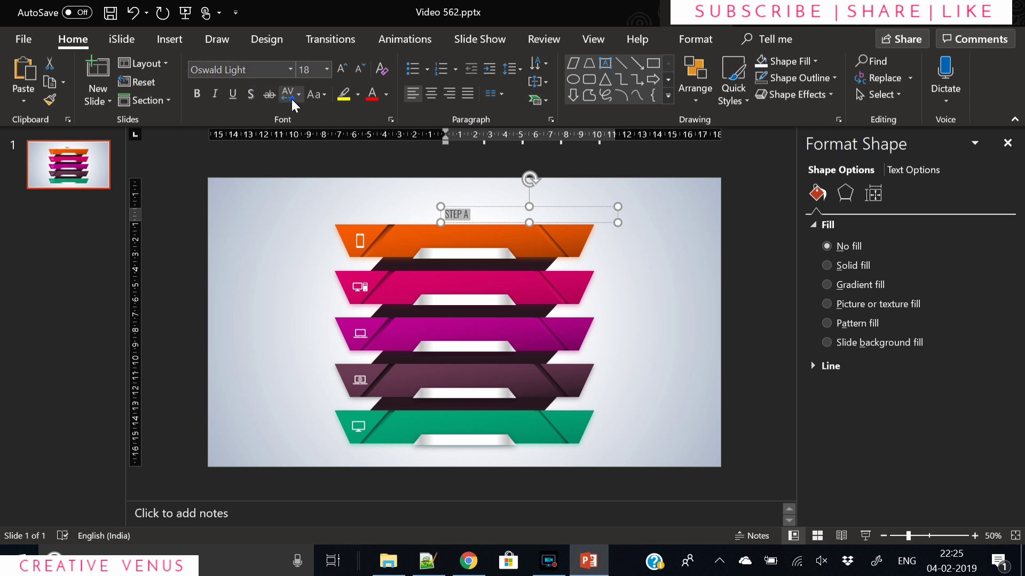
Expand the label's character spacing by 10 pt, centre it and shrink the text
click(291, 94)
click(317, 197)
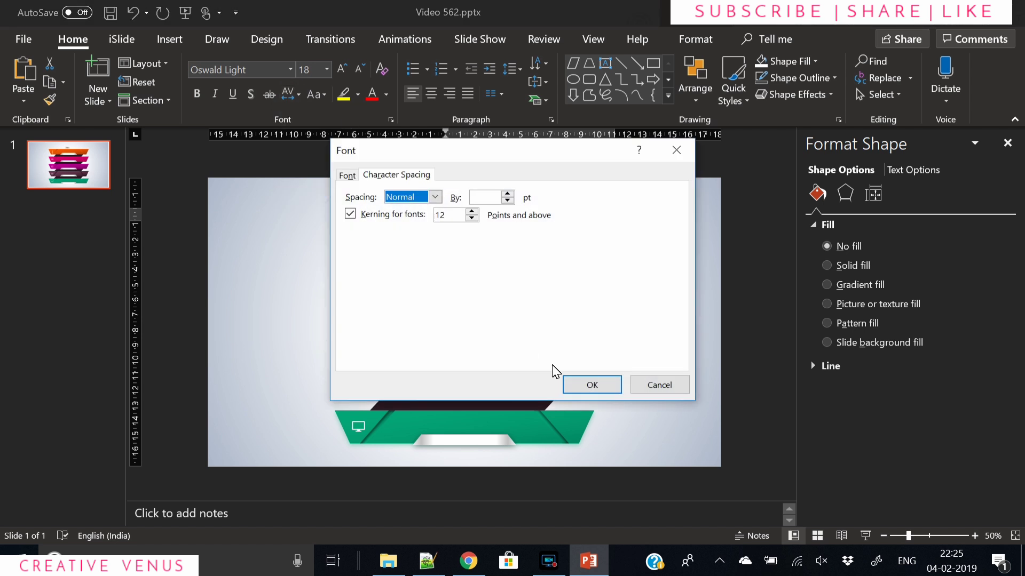
click(483, 197)
click(507, 194)
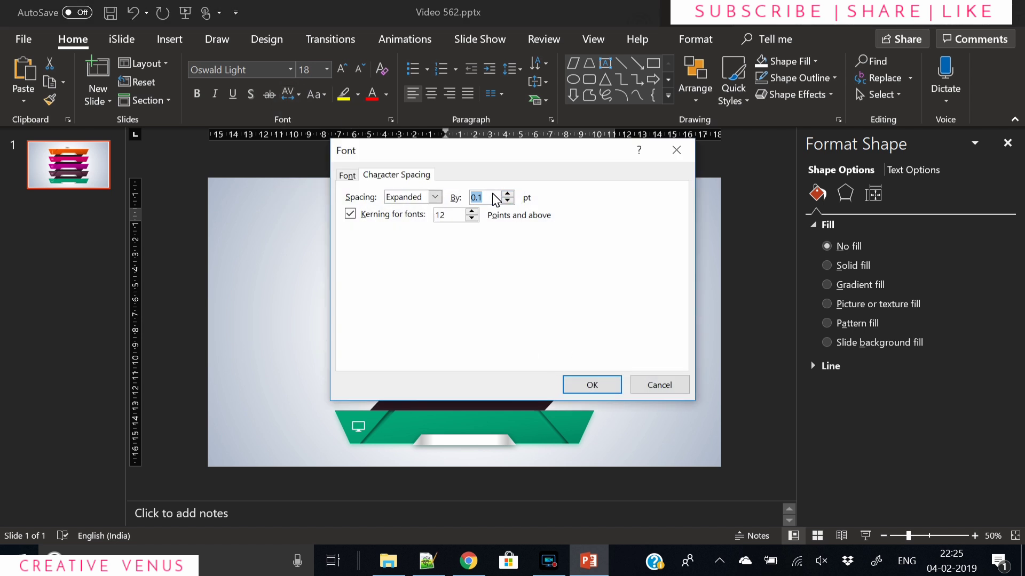
text(10)
key(Return)
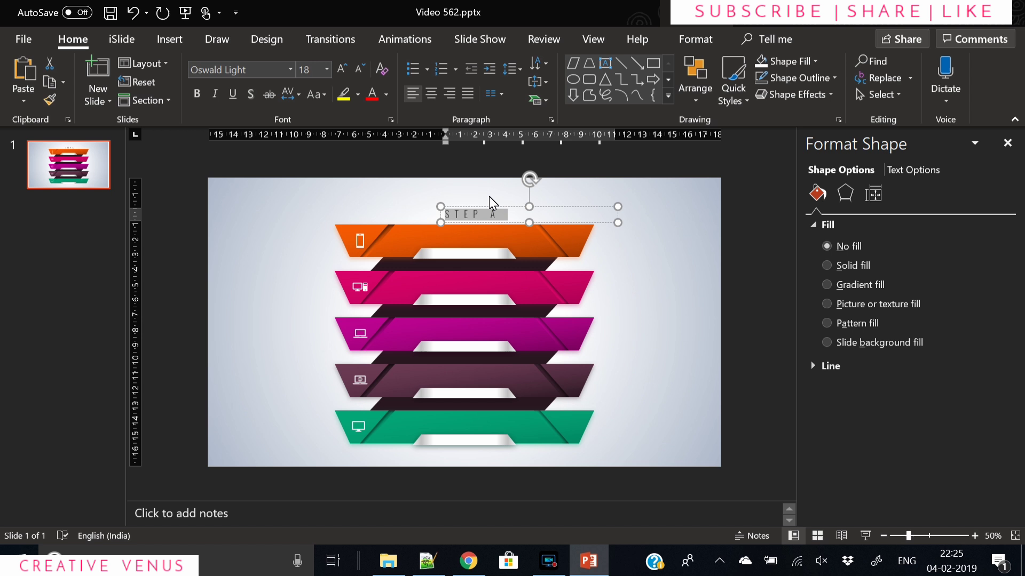
click(431, 93)
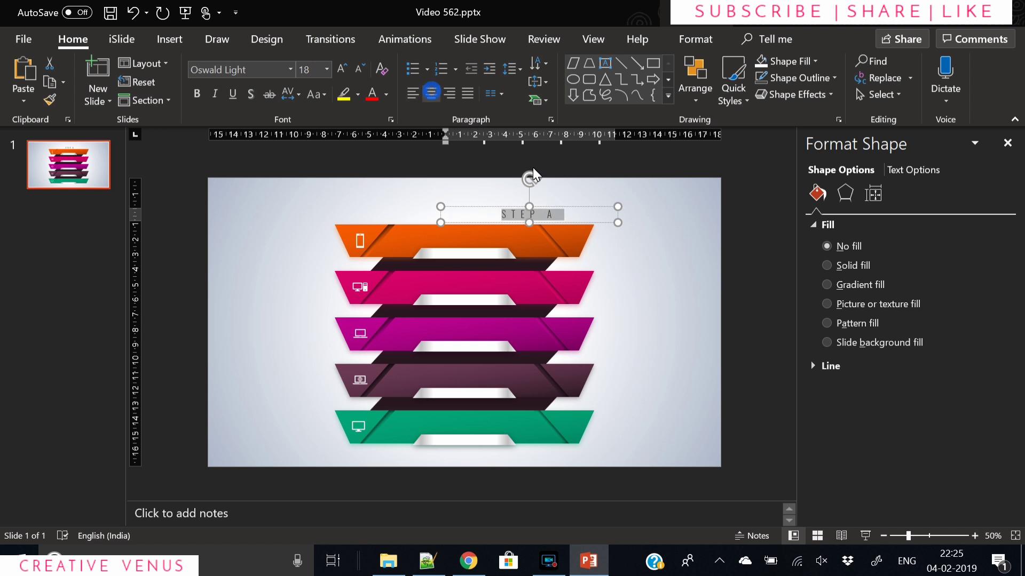
click(359, 69)
click(359, 70)
click(359, 69)
click(359, 69)
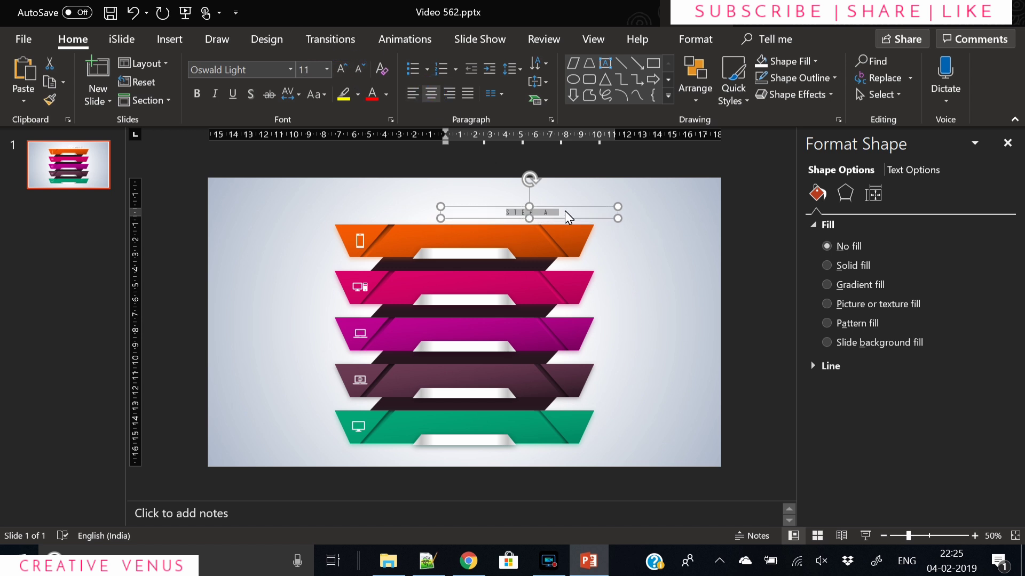
Move the STEP A label onto the orange banner's white strip and zoom in
drag(565, 210, 504, 251)
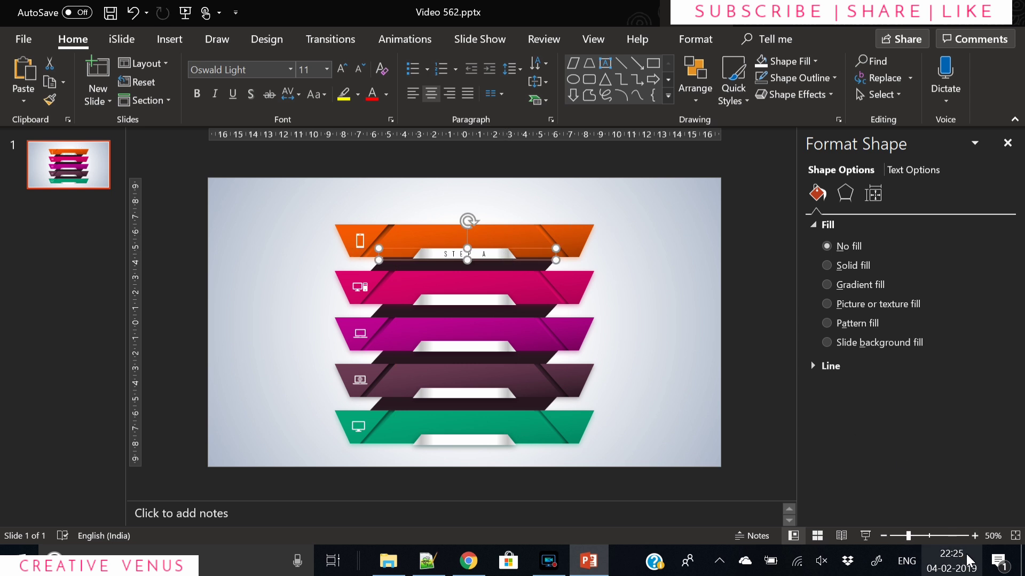
click(974, 536)
click(975, 536)
click(974, 536)
click(974, 536)
click(974, 536)
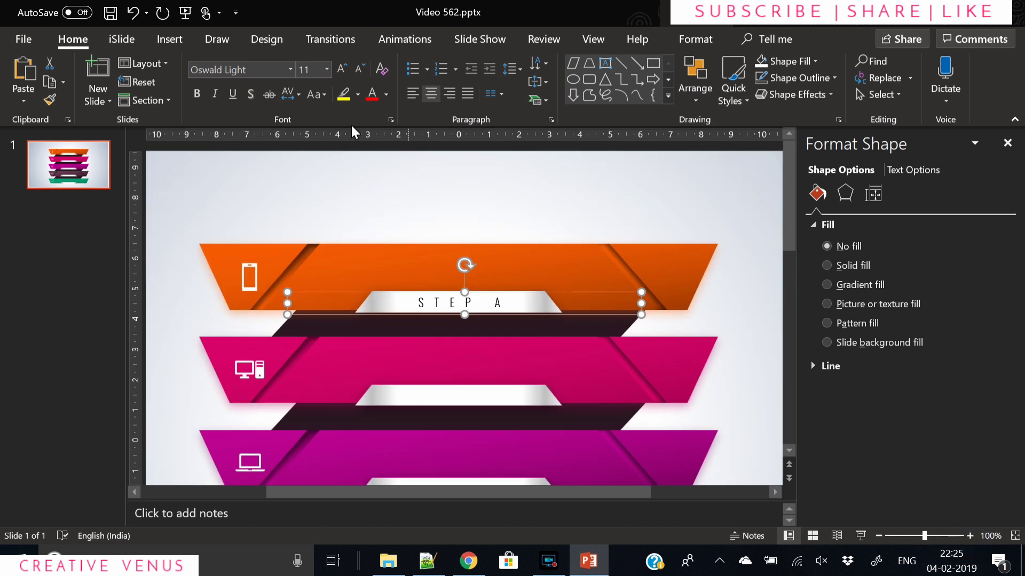
Restyle the label in regular Oswald, one size smaller, in light grey
click(249, 69)
text(Oswald)
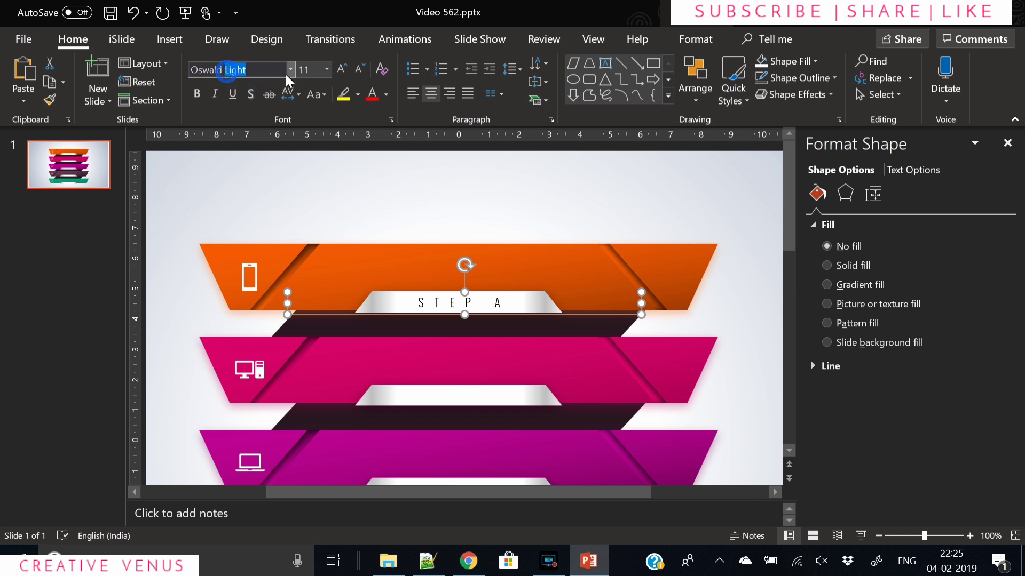
key(BackSpace)
key(Return)
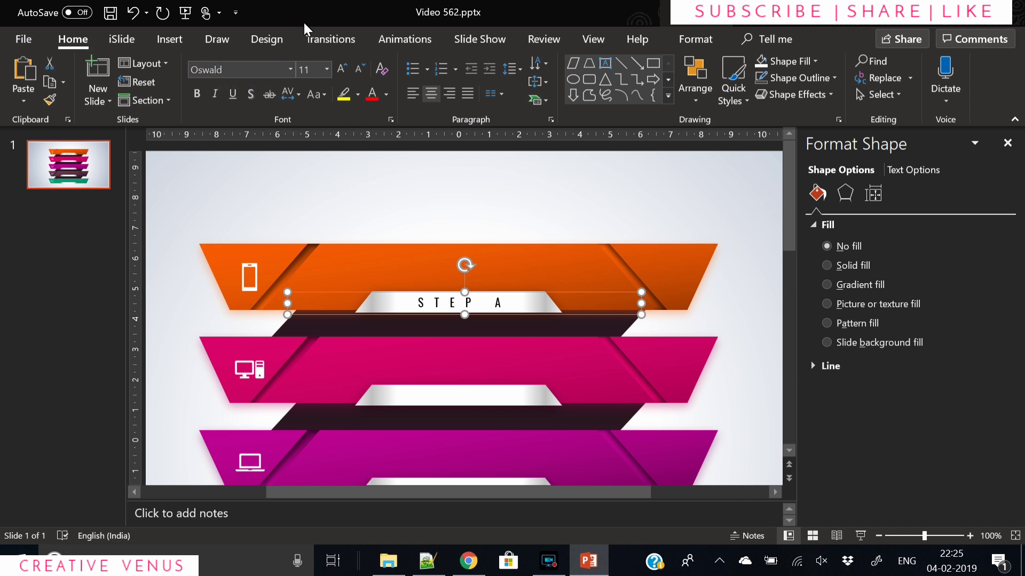
click(364, 63)
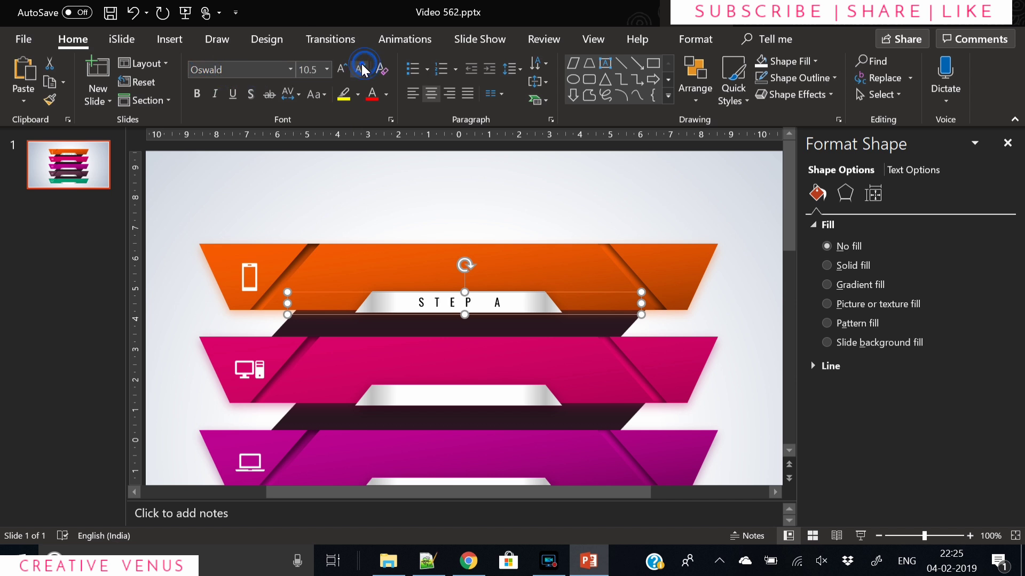
click(387, 93)
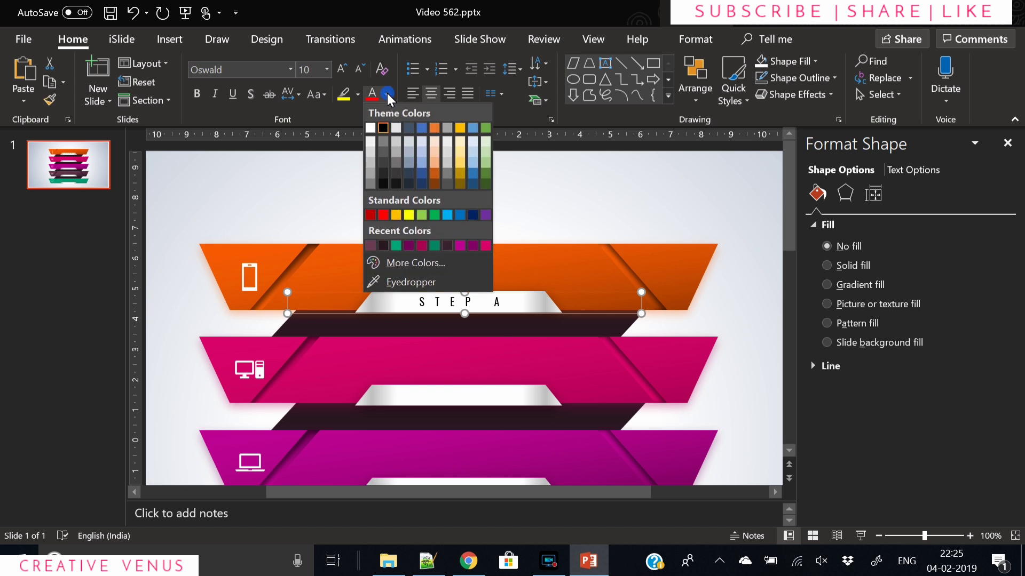
click(369, 175)
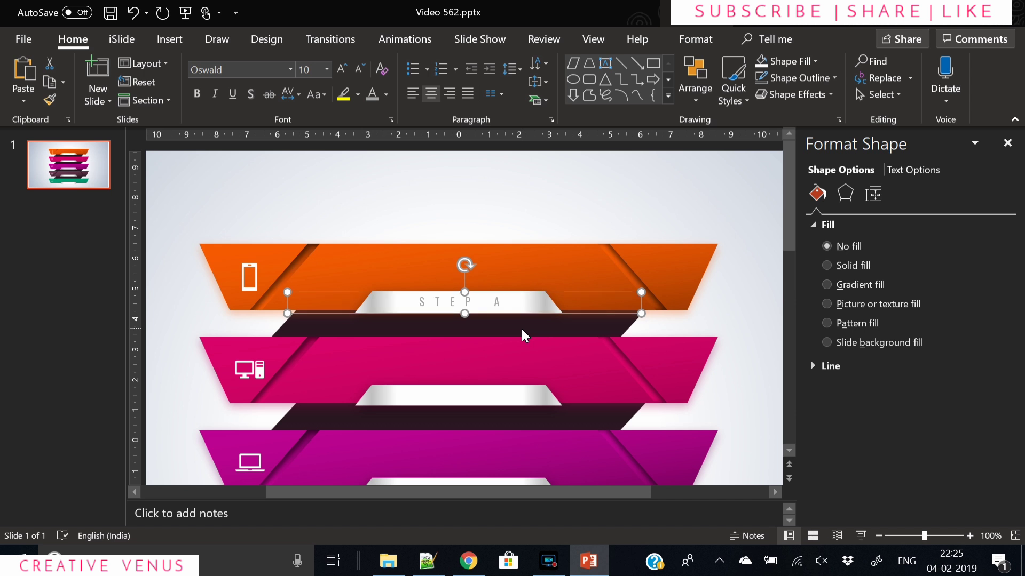
Paste a copy of the STEP A label onto the pink banner's strip
key(ctrl+v)
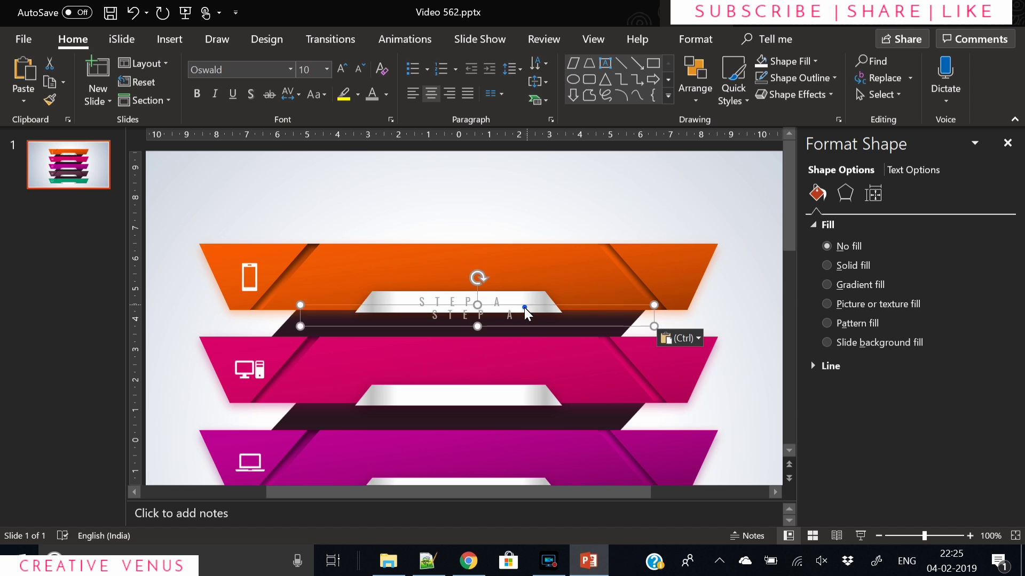
drag(524, 307, 514, 395)
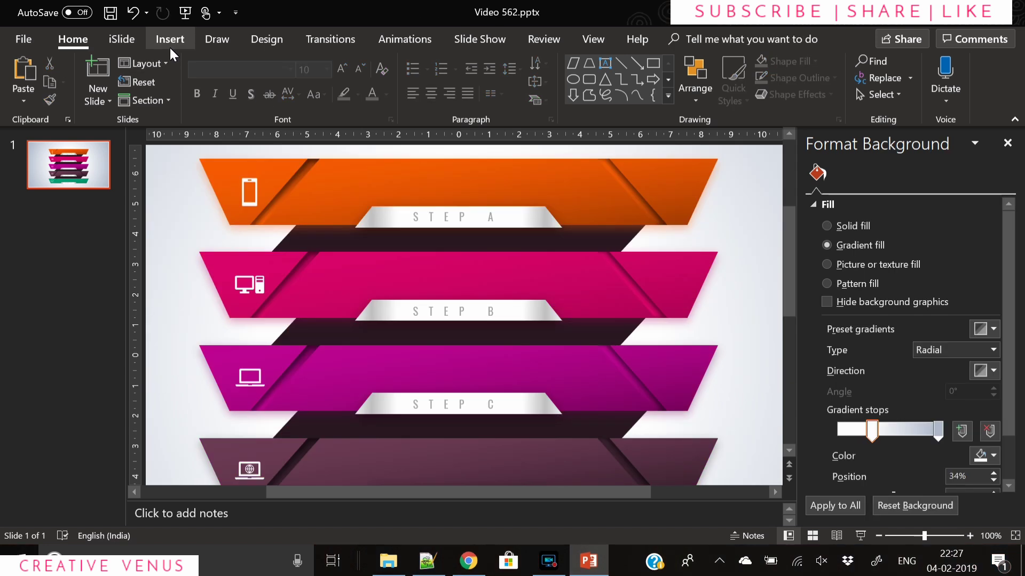
click(168, 43)
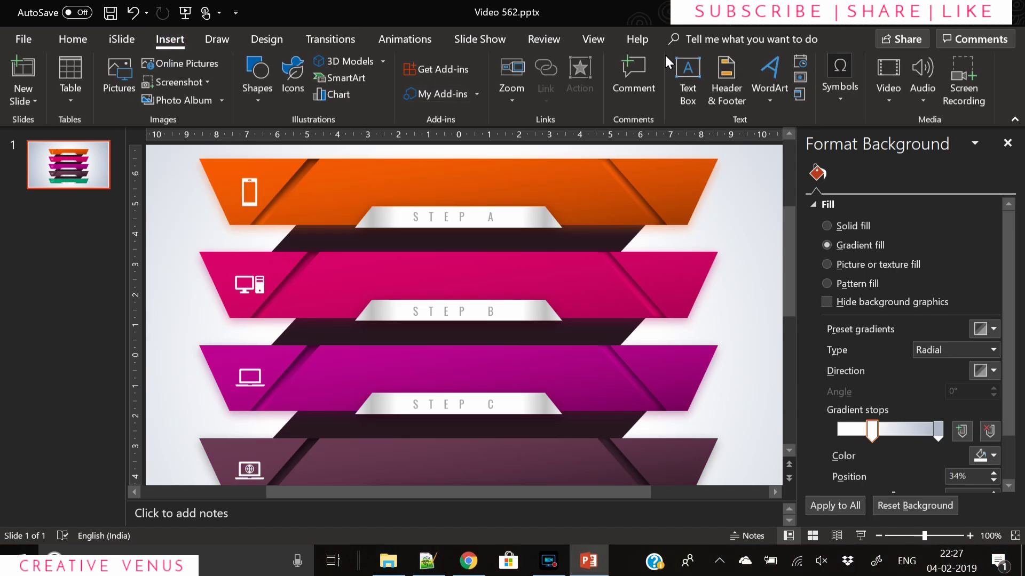
click(686, 80)
click(687, 84)
Add a 'title' text box across the orange banner in white Oswald
drag(347, 171, 607, 193)
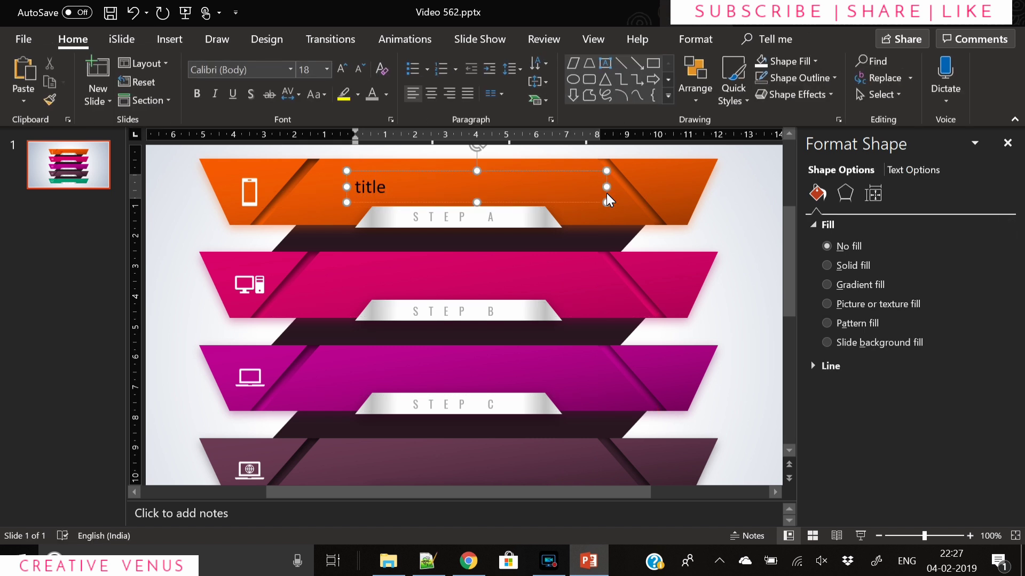
text(title)
key(ctrl+a)
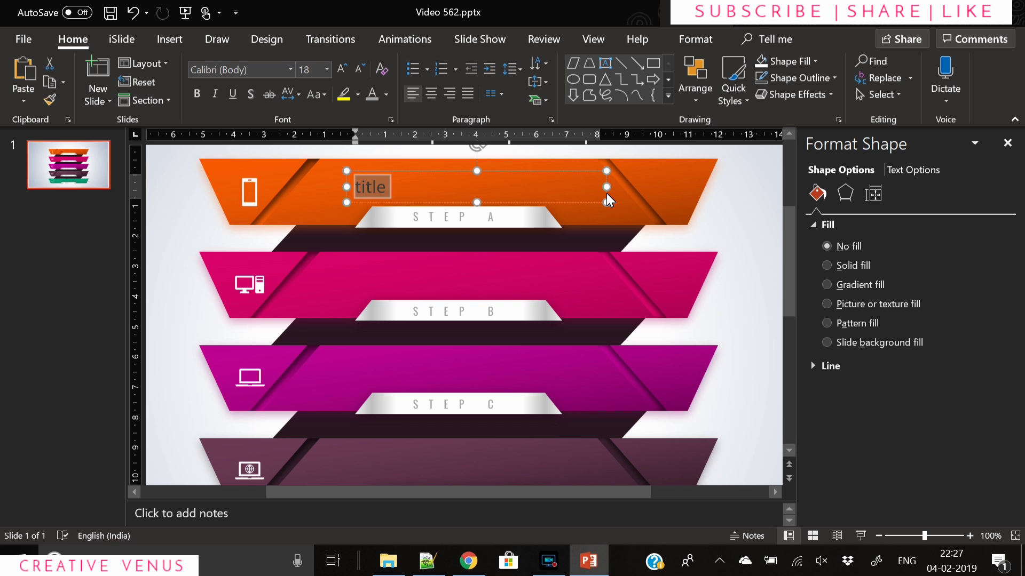
click(261, 75)
text(Oswald)
key(Return)
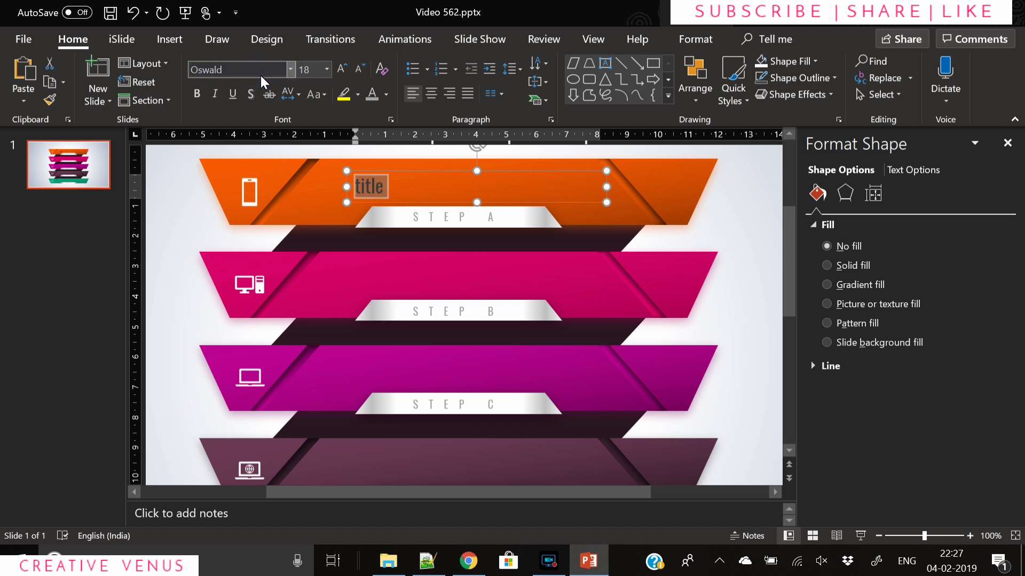
click(385, 94)
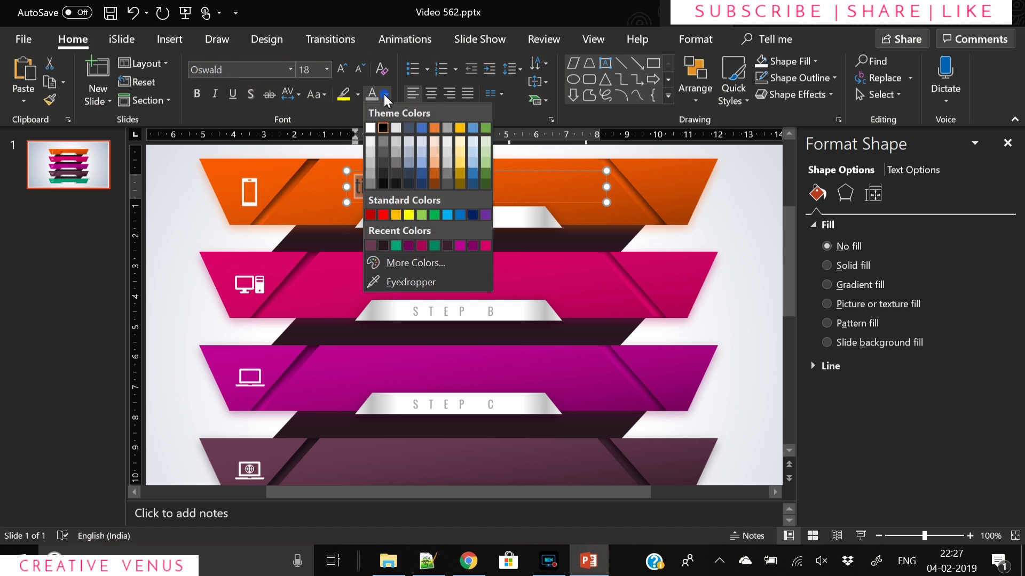
click(370, 127)
Make the title all capitals and centre it in its box
click(271, 72)
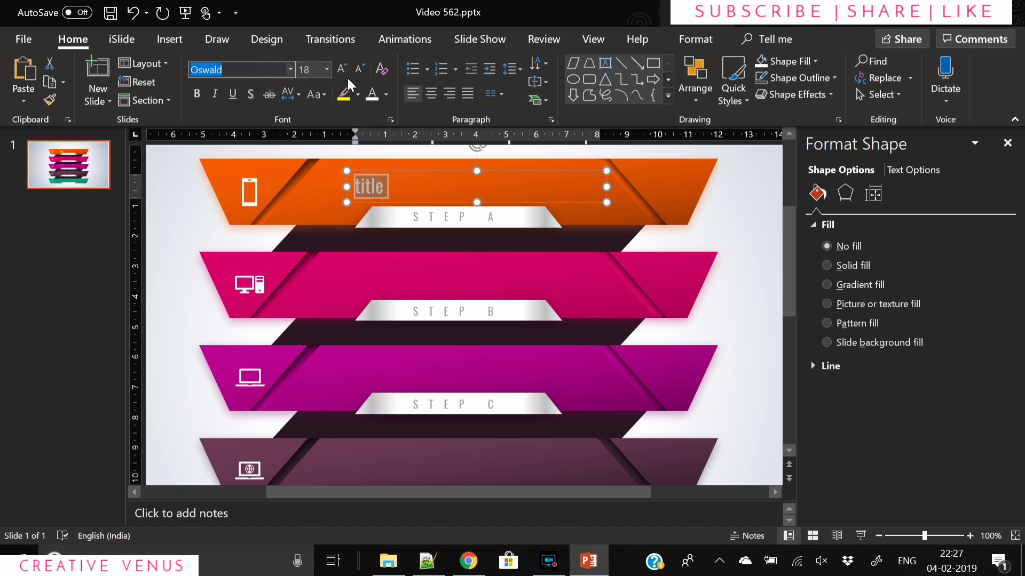
click(296, 95)
click(316, 95)
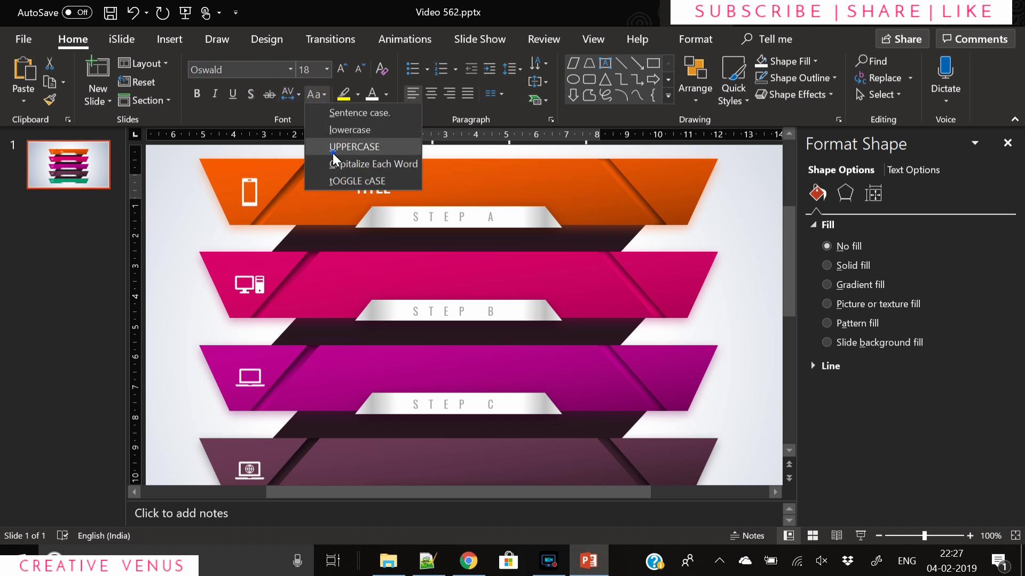
click(332, 153)
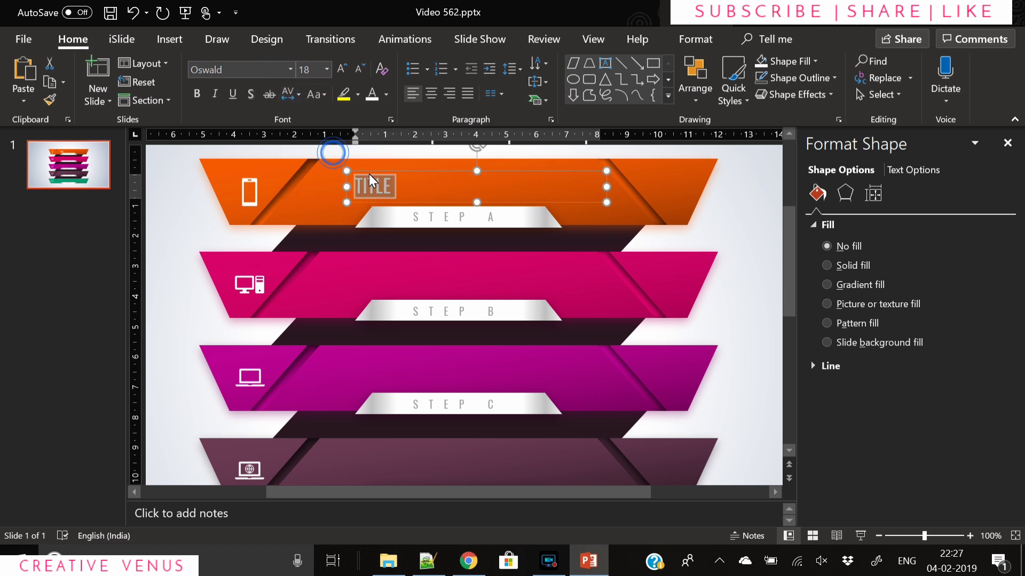
click(431, 92)
click(434, 173)
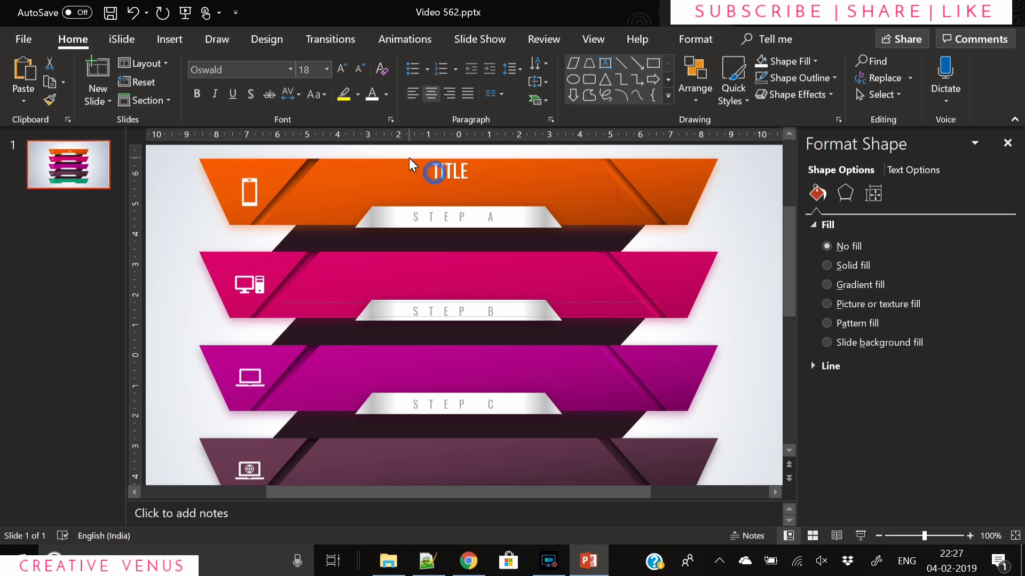
click(416, 160)
Give TITLE loose letter spacing at size 10 and move it to the banner's top edge
click(355, 68)
click(355, 68)
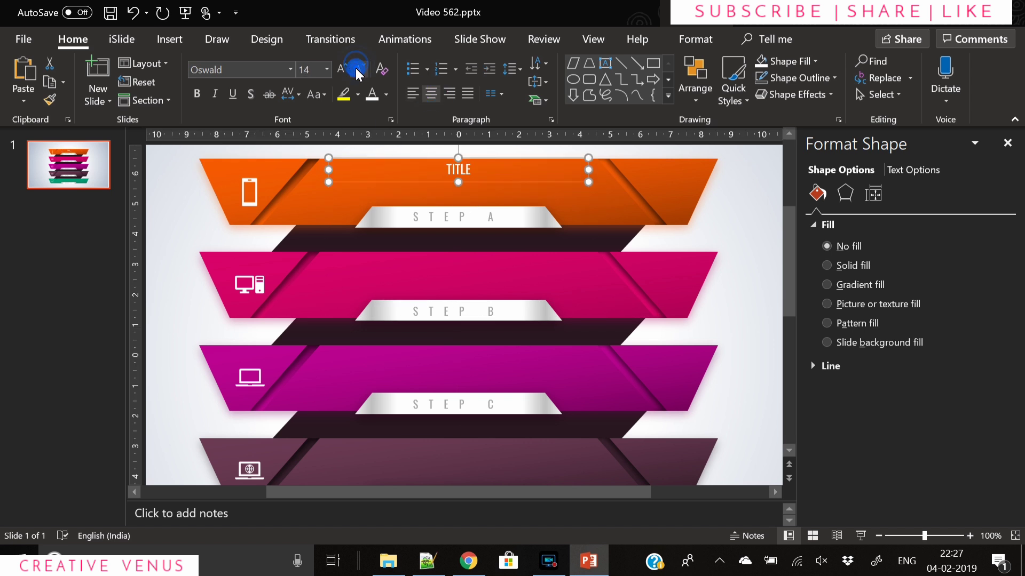
click(355, 68)
click(355, 68)
click(289, 94)
click(321, 164)
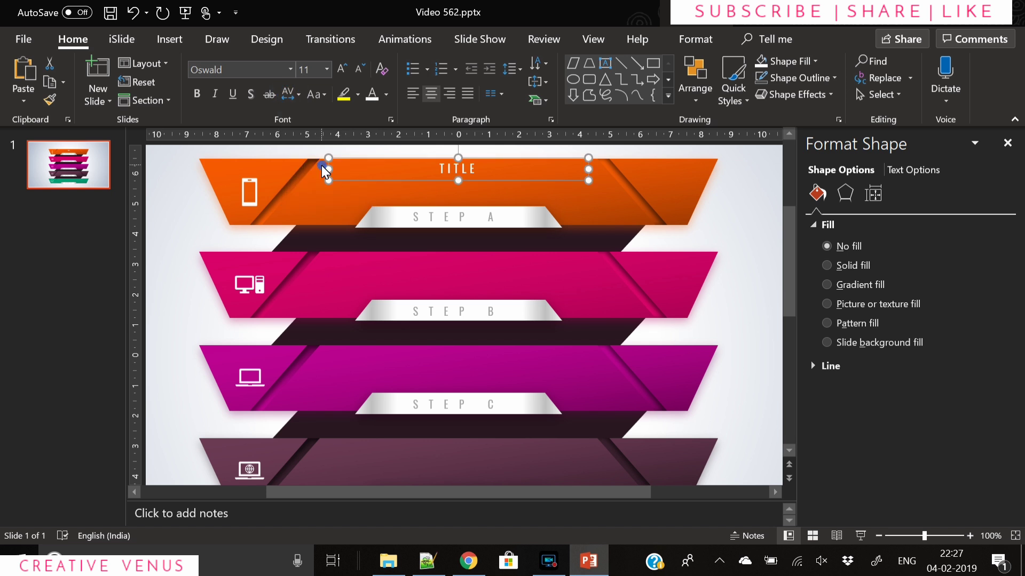
click(356, 70)
click(356, 71)
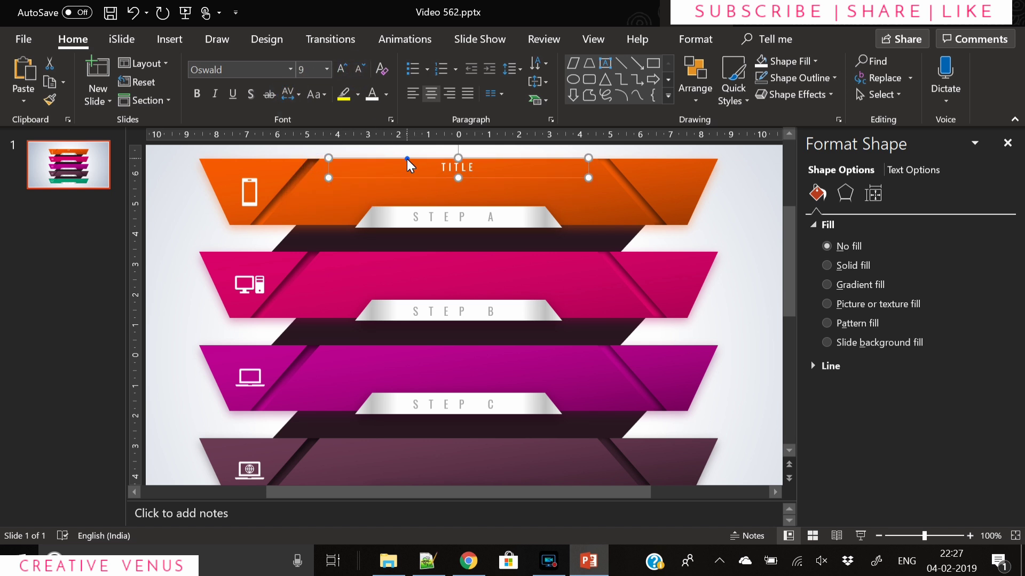
drag(407, 159, 403, 161)
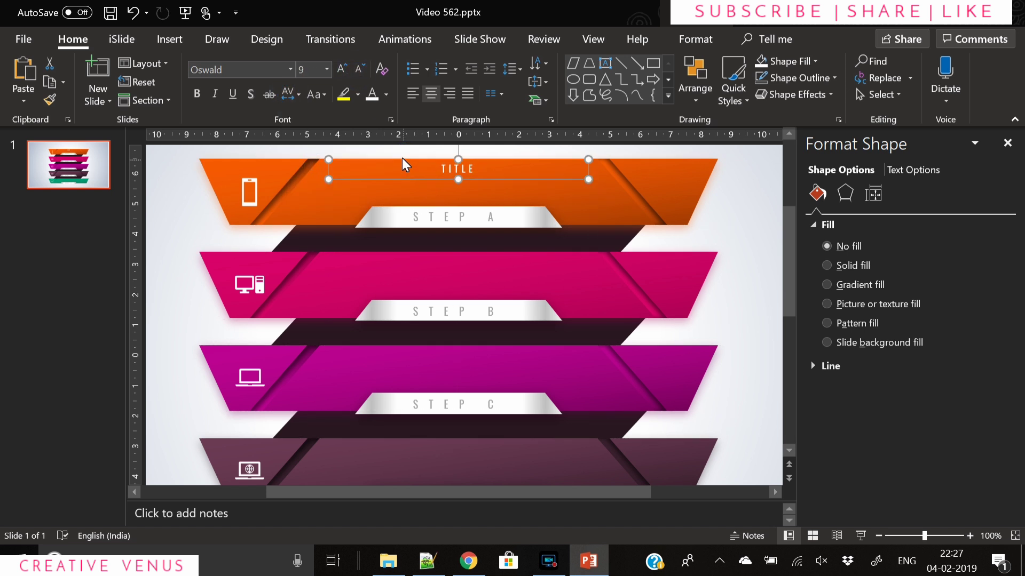
click(340, 68)
Duplicate the TITLE box below it and fill it with a =lorem(1) paragraph
key(ctrl+v)
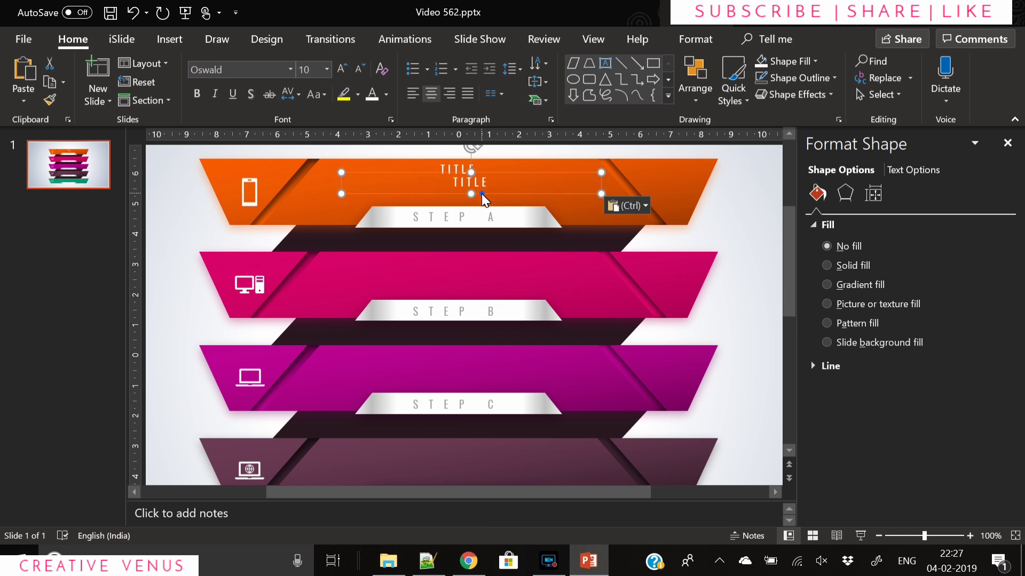
mouse_move(482, 194)
mouse_down()
mouse_move(471, 205)
mouse_move(462, 191)
mouse_up()
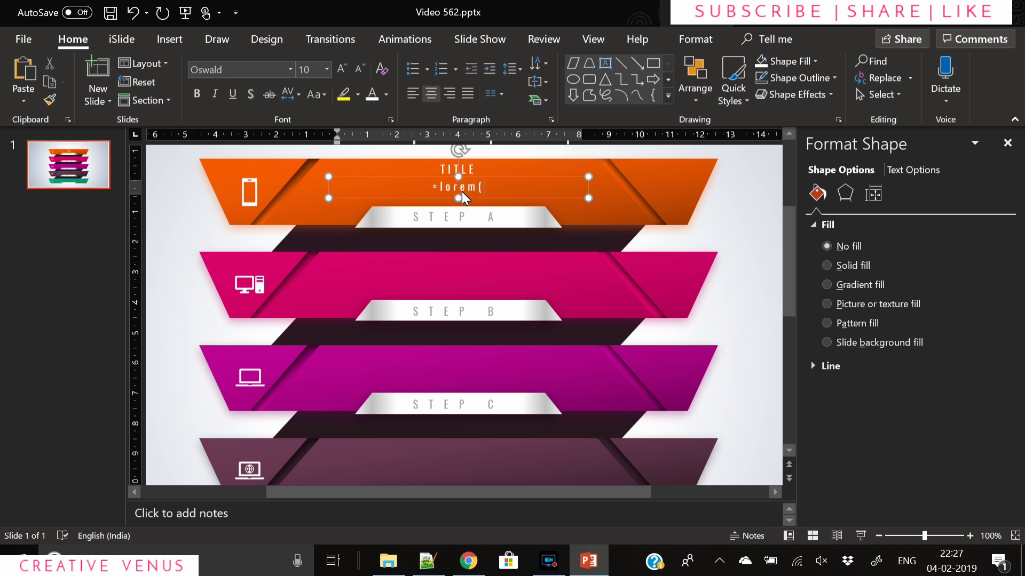
text((1))
key(Return)
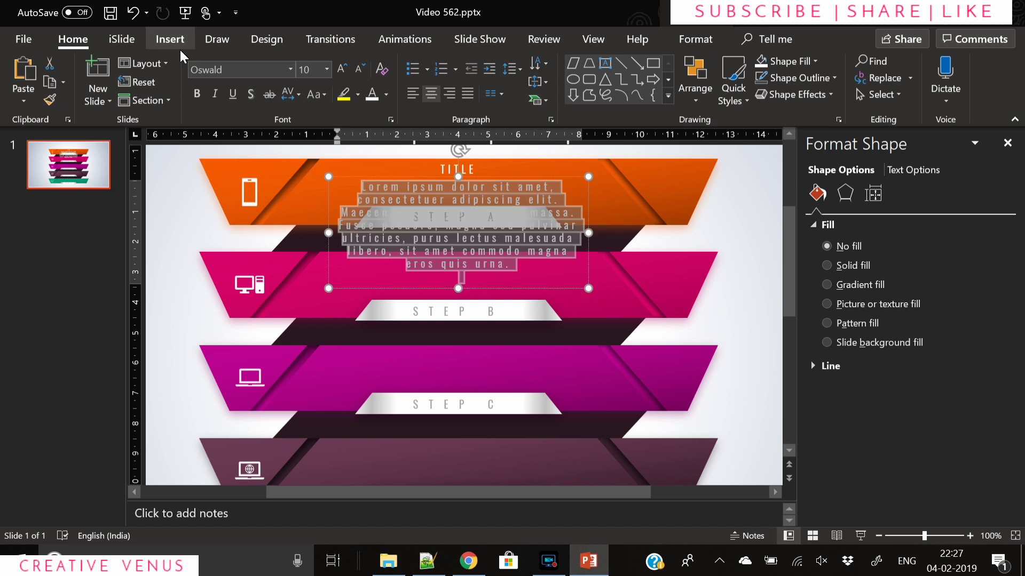
Try Oswald ExtraLight with normal letter spacing on the paragraph, sized 9
click(239, 73)
click(240, 73)
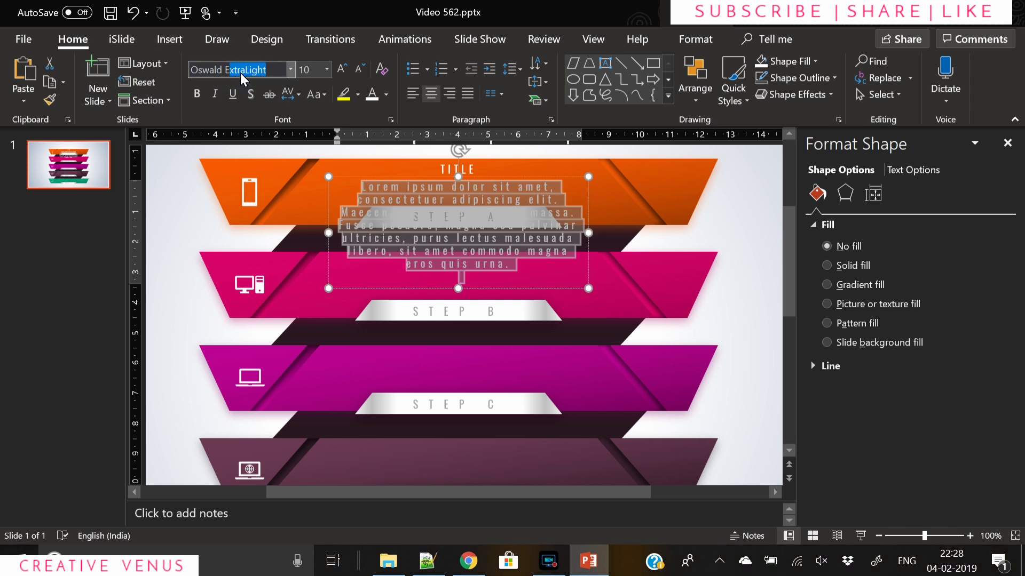
key(Return)
click(360, 69)
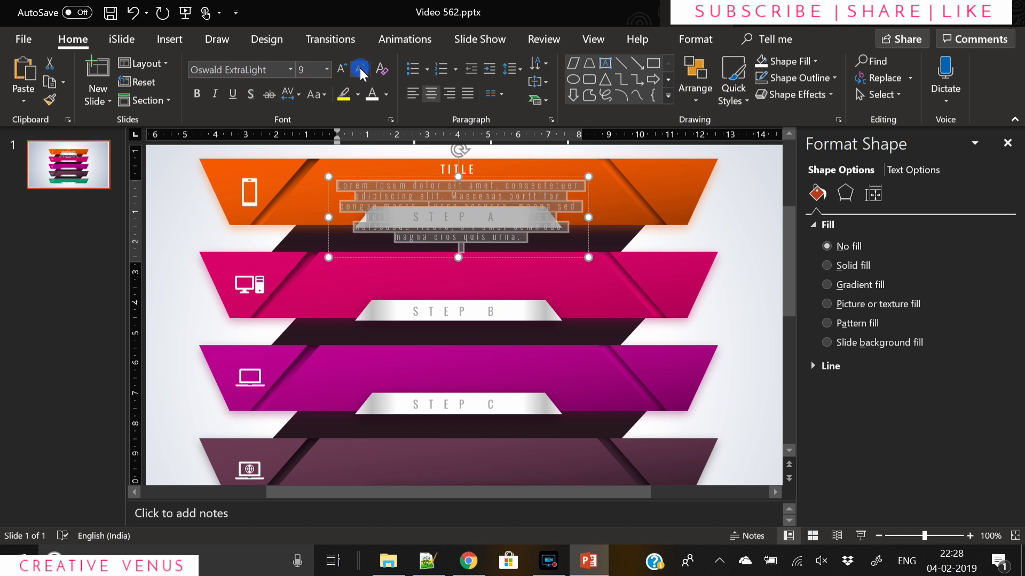
click(360, 70)
click(361, 70)
click(292, 95)
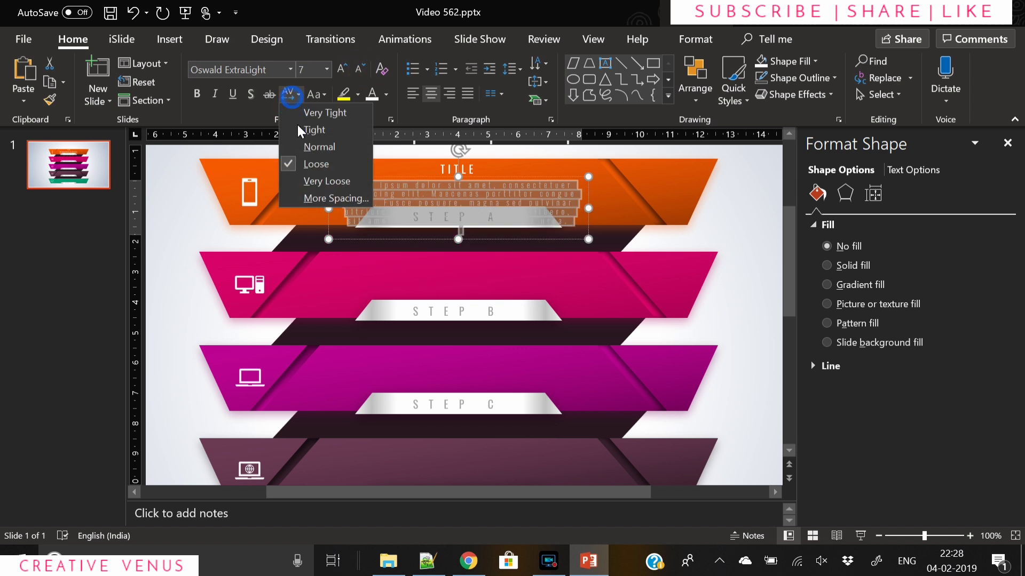
click(303, 145)
click(342, 66)
click(341, 66)
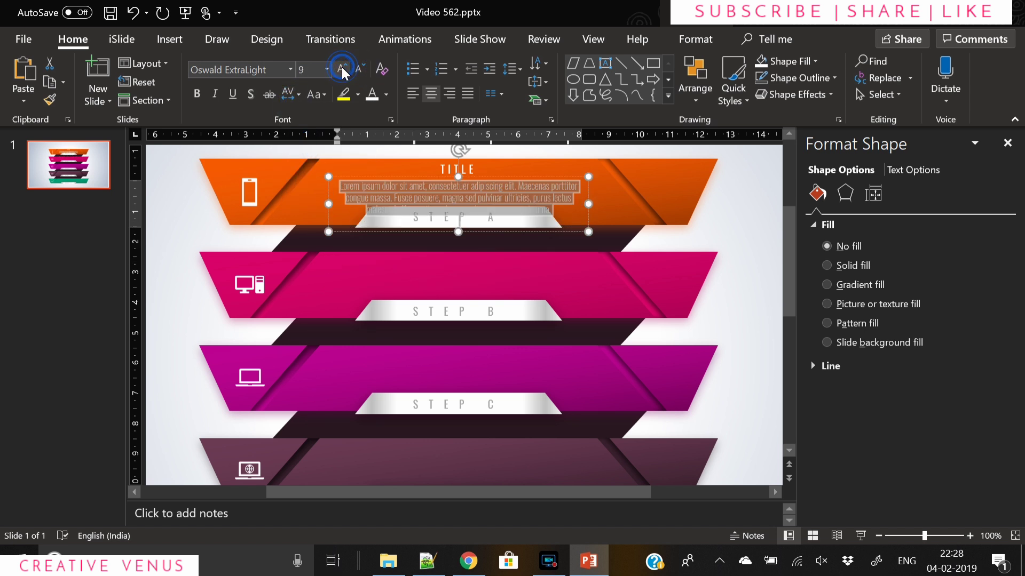
Switch the paragraph font to Open Sans at a smaller size
click(277, 69)
text(Open Sans)
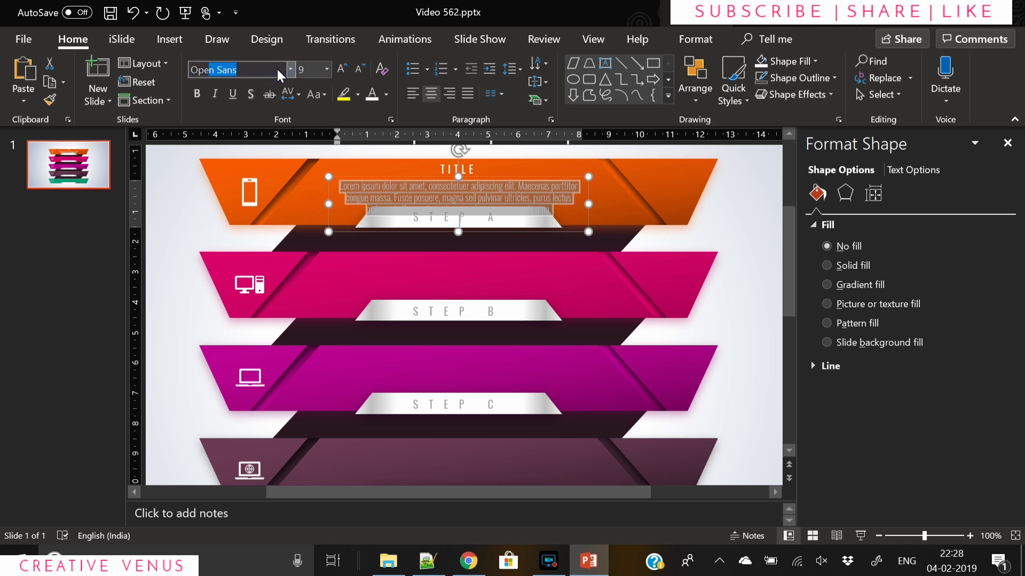
key(Return)
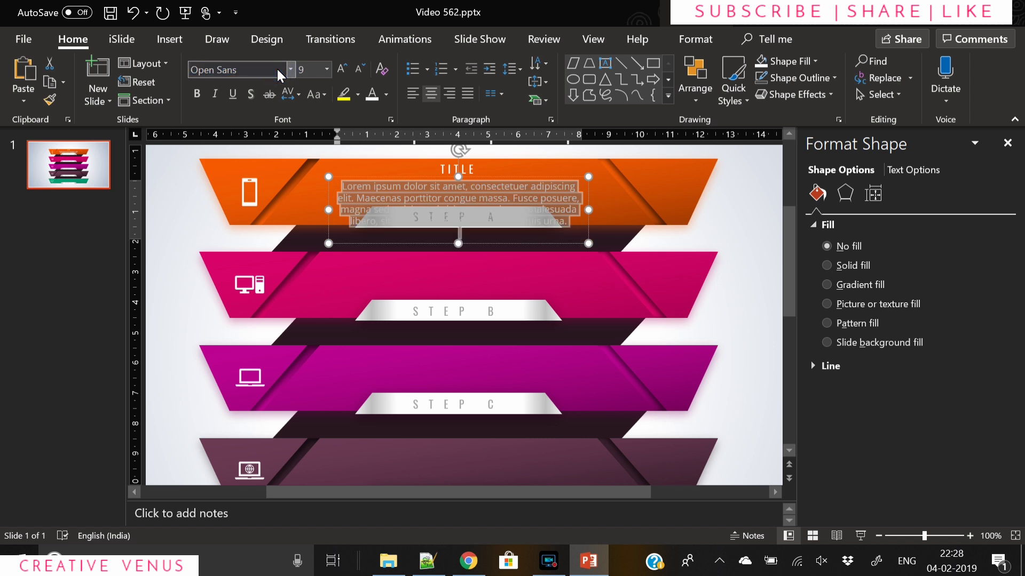
click(360, 69)
click(360, 68)
click(360, 69)
Delete the text from 'Fusce posuere' onward and set the paragraph to size 8
click(537, 198)
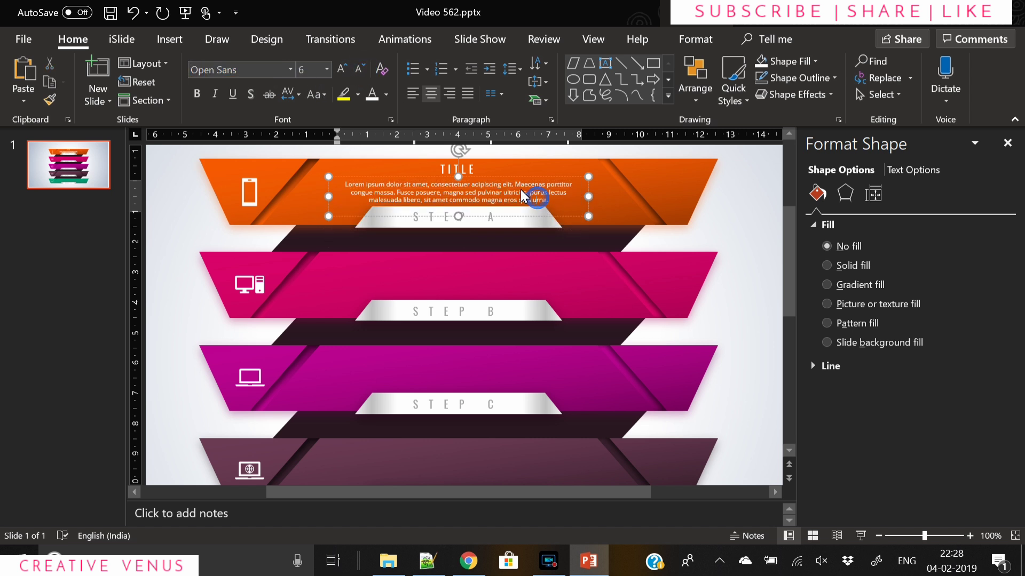
drag(403, 196, 696, 244)
key(Delete)
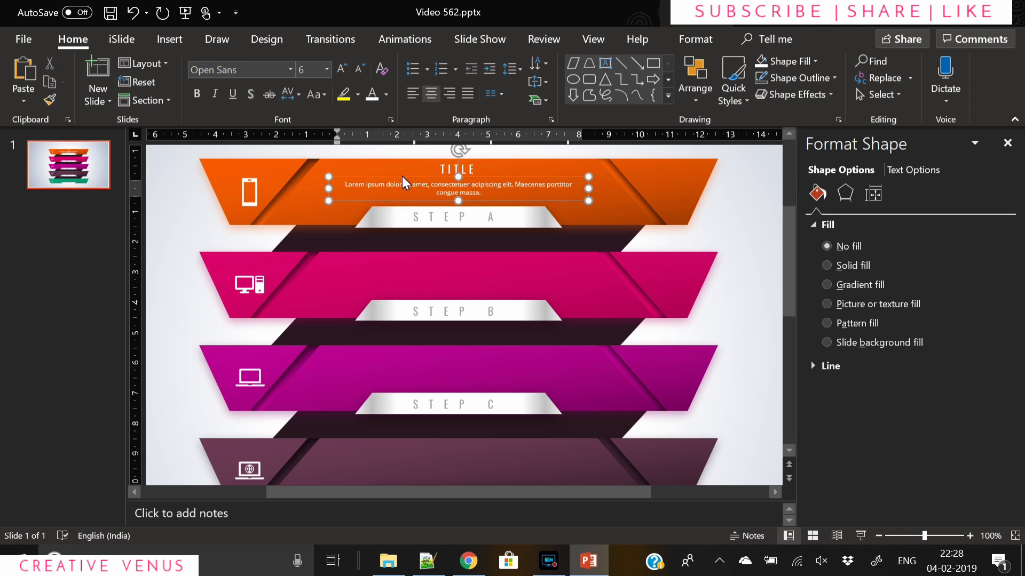
key(ctrl+a)
click(341, 70)
click(341, 69)
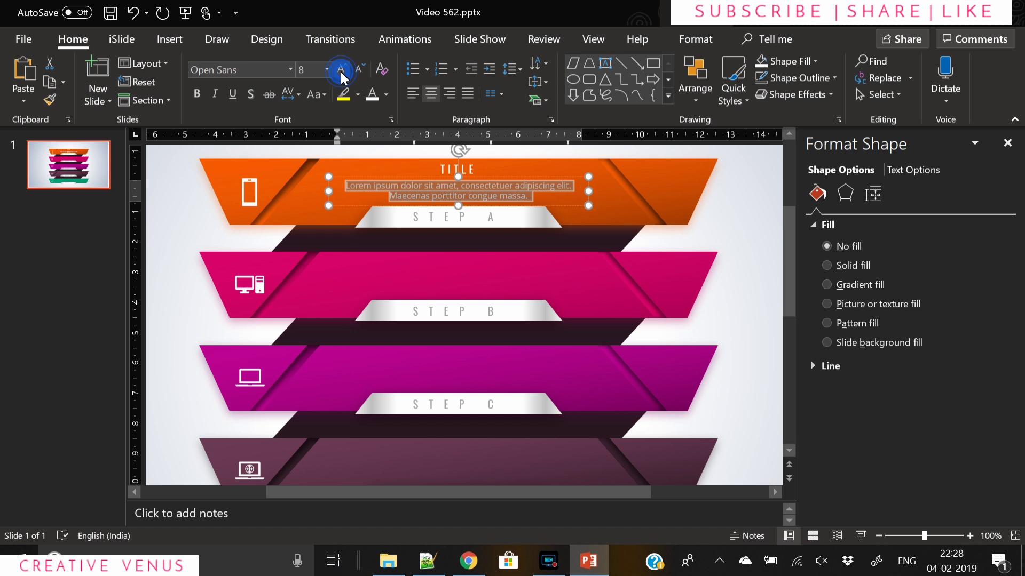
Widen the paragraph box, tuck it under TITLE and group the two
drag(588, 190, 614, 196)
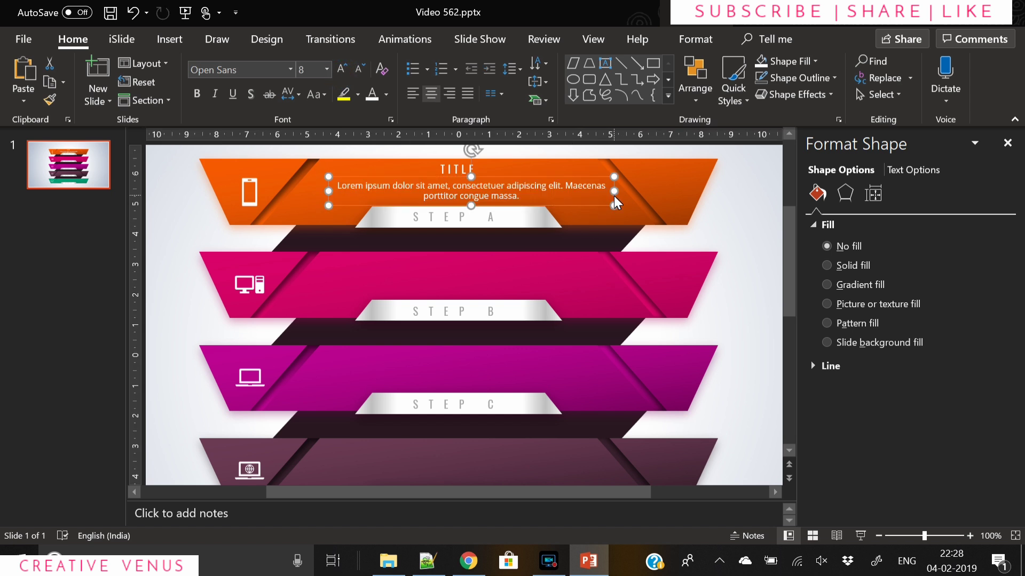
drag(325, 193, 307, 187)
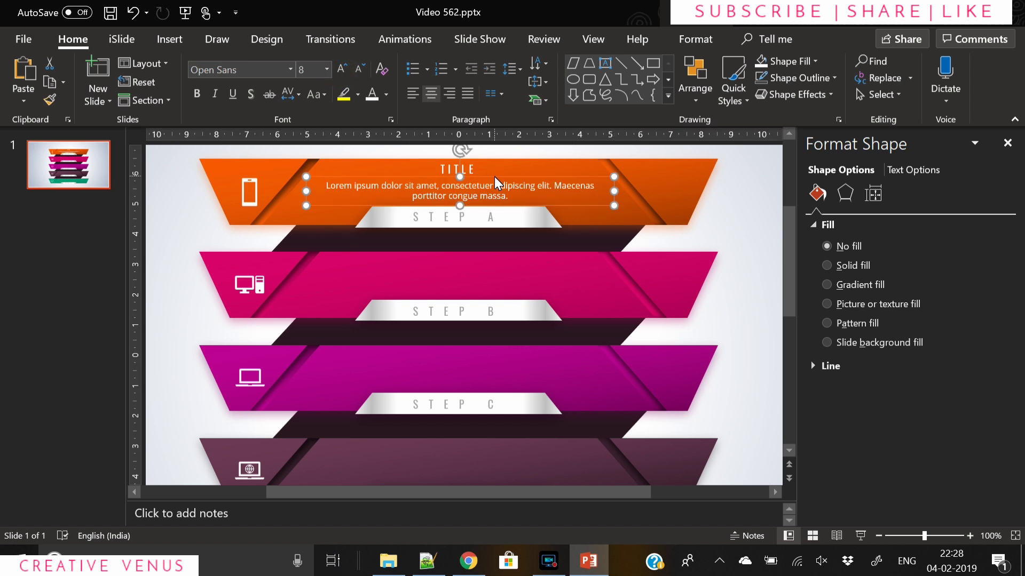
click(494, 177)
drag(494, 177, 494, 174)
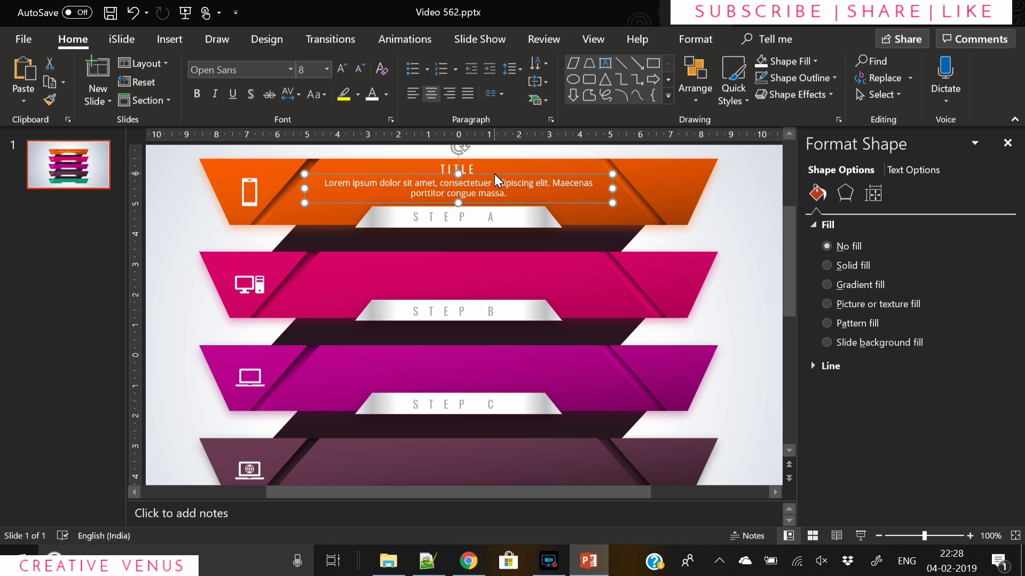
shift+click(464, 172)
key(ctrl+g)
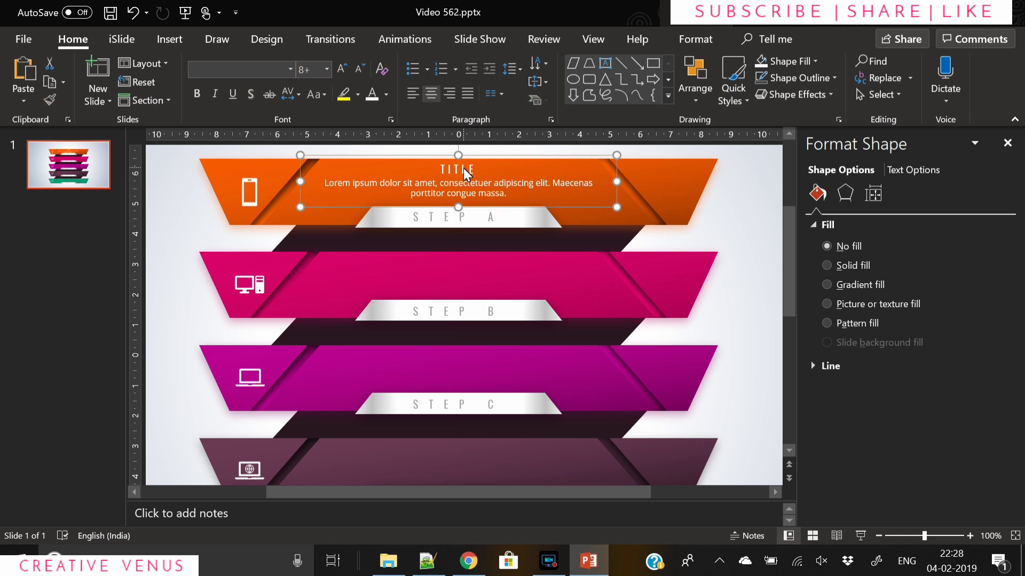
Paste a copy of the TITLE group onto the pink banner
key(ctrl+v)
drag(494, 171, 482, 251)
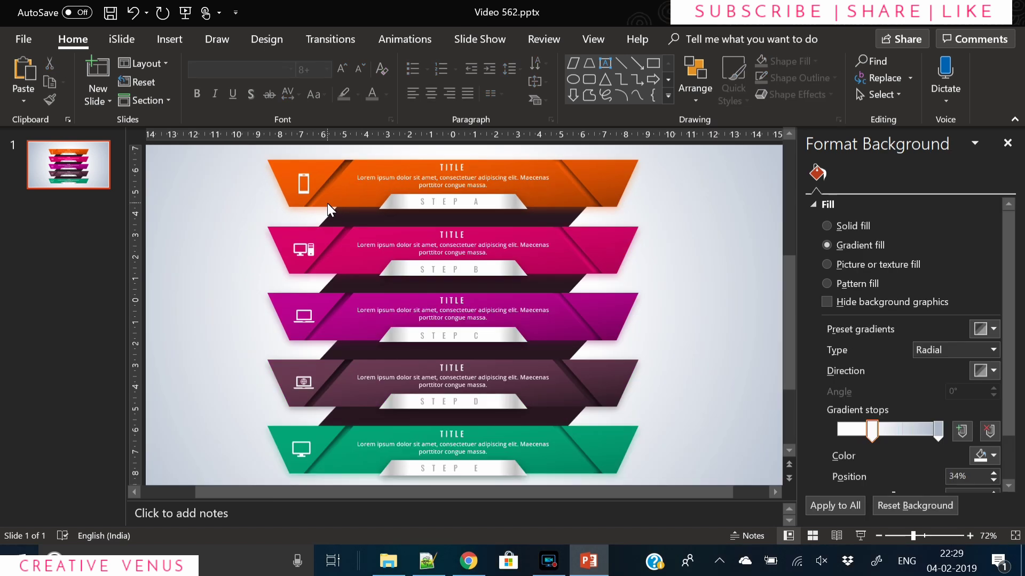
click(174, 47)
Add a 75% text box at the orange banner's right with the % sign at size 12
click(688, 98)
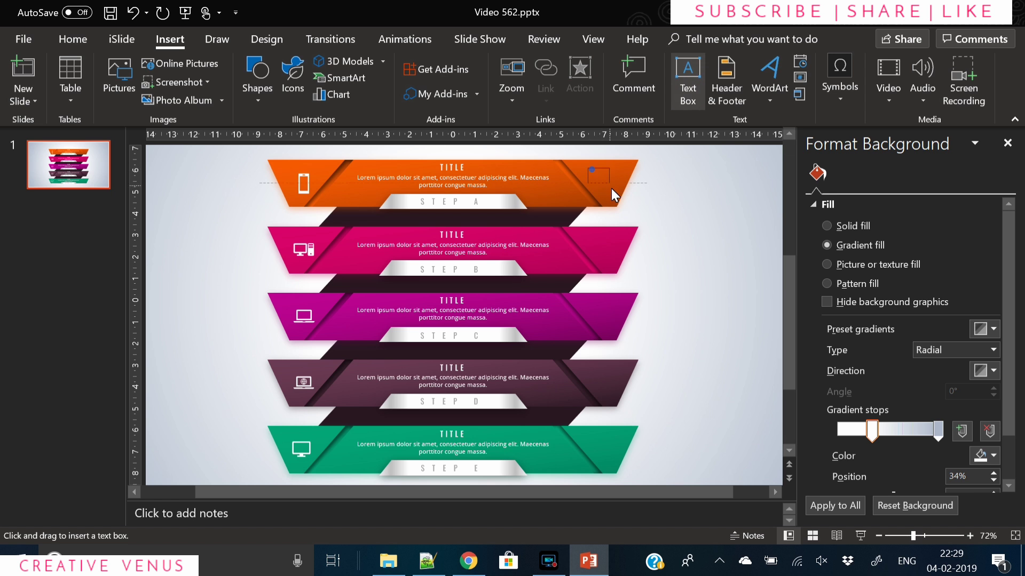
drag(587, 167, 623, 192)
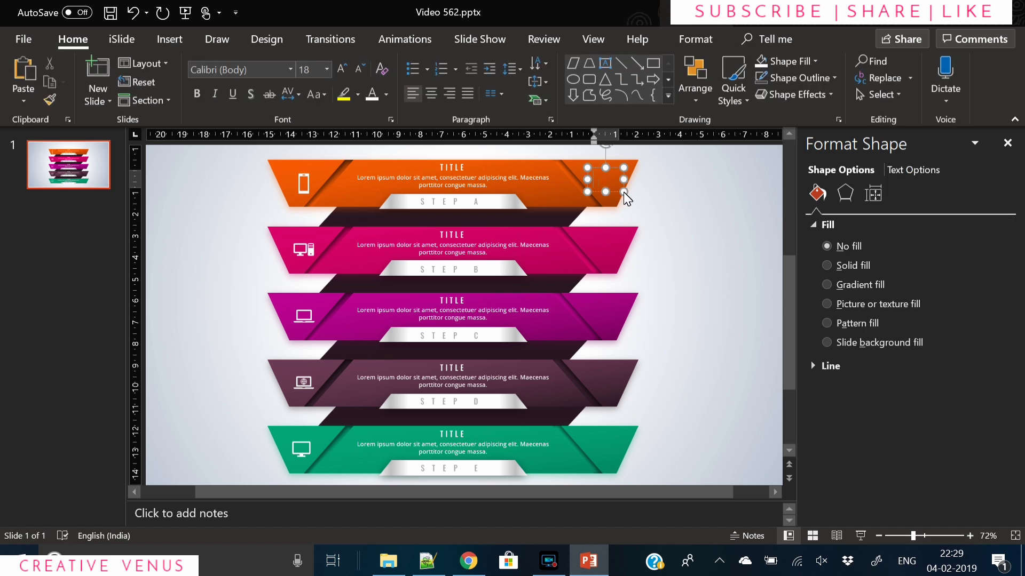
text(75)
key(shift+Left)
click(359, 67)
click(359, 68)
click(359, 67)
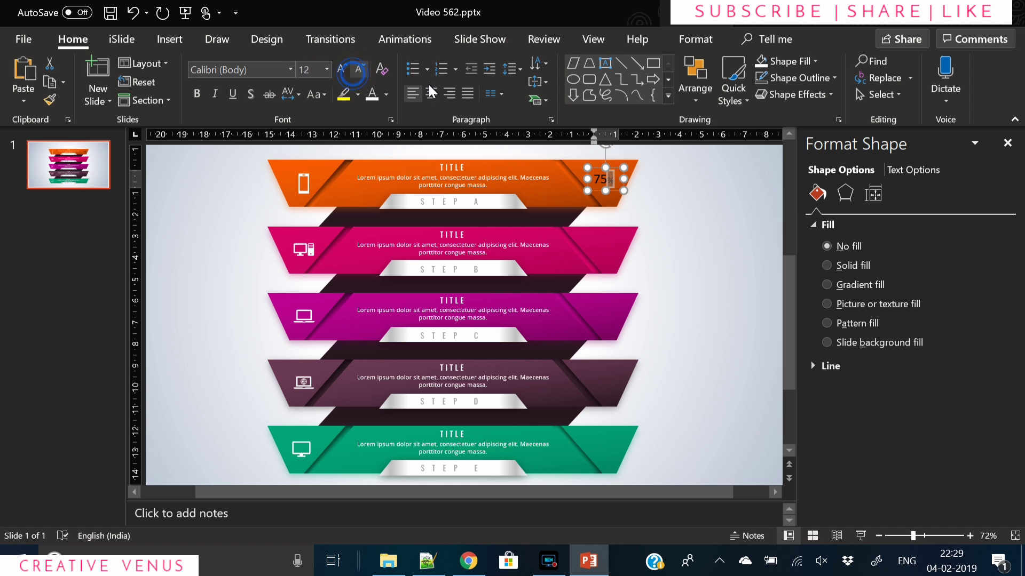
Set the 75% label in Oswald with a brighter colour and a larger size
double_click(601, 182)
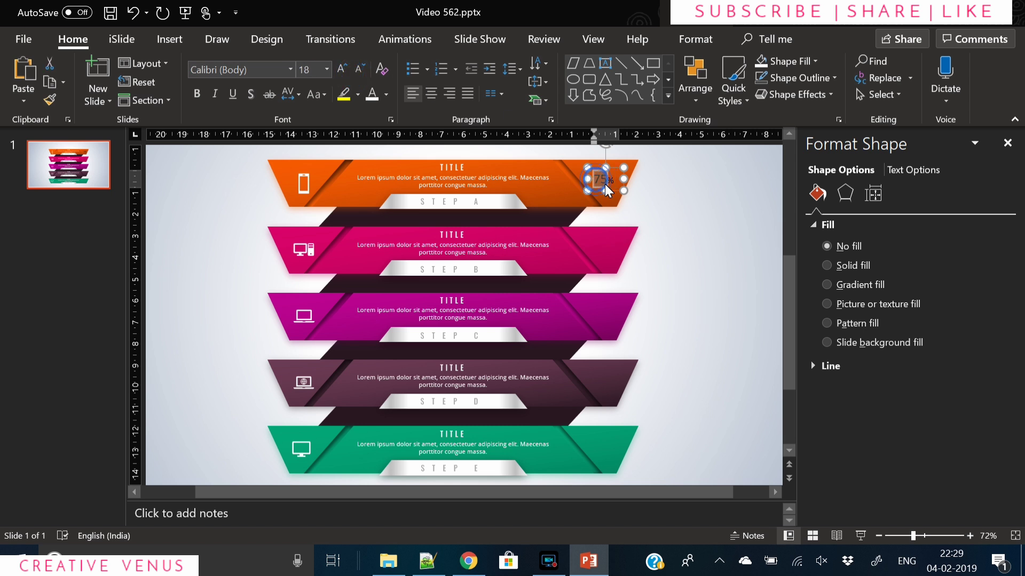
click(270, 75)
text(Os)
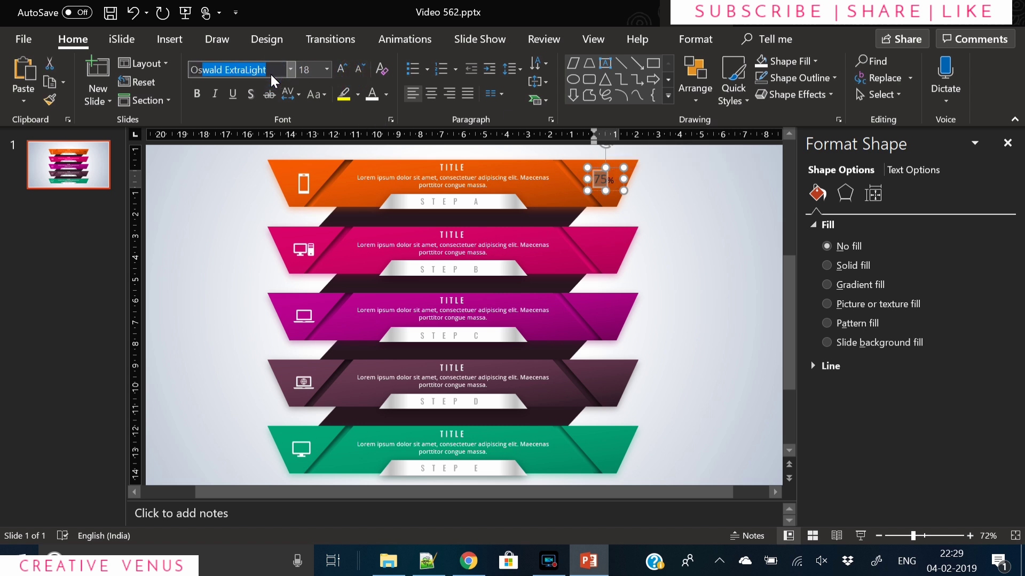
text(wald)
key(BackSpace)
key(Return)
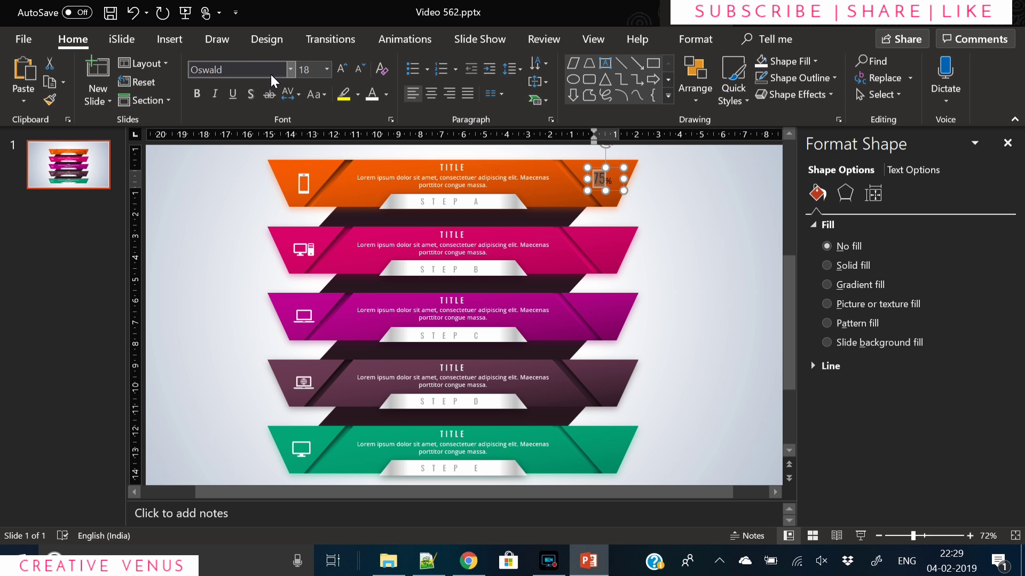
key(ctrl+a)
click(224, 70)
text(Os)
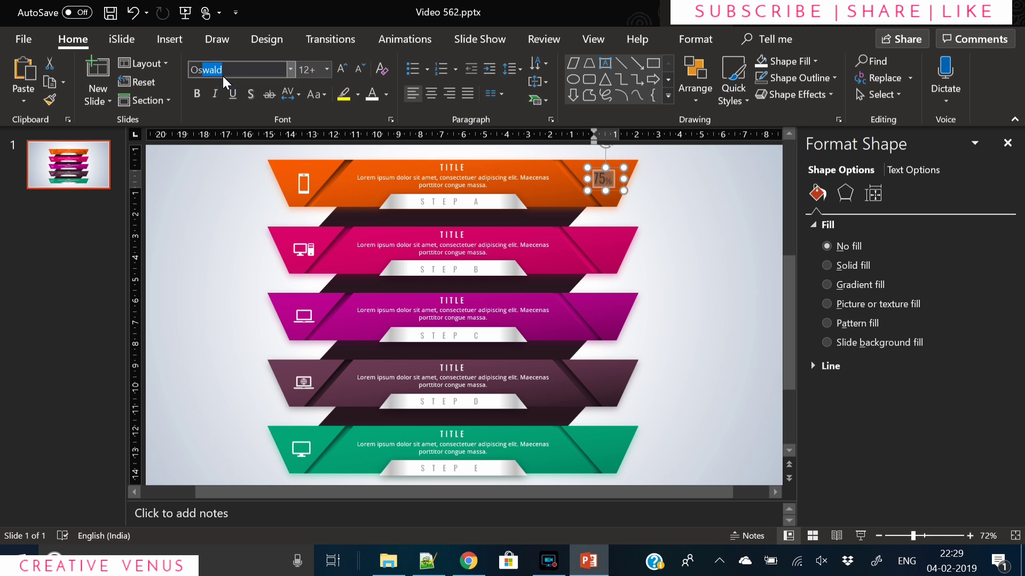
key(Return)
click(372, 95)
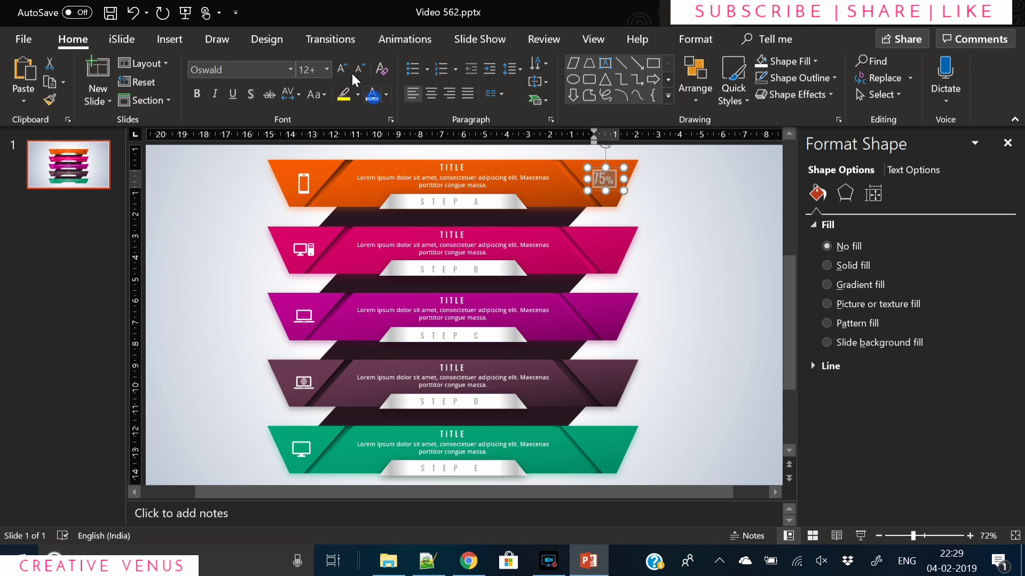
click(342, 68)
Nudge the 75% label lower and paste a duplicate of it
click(616, 172)
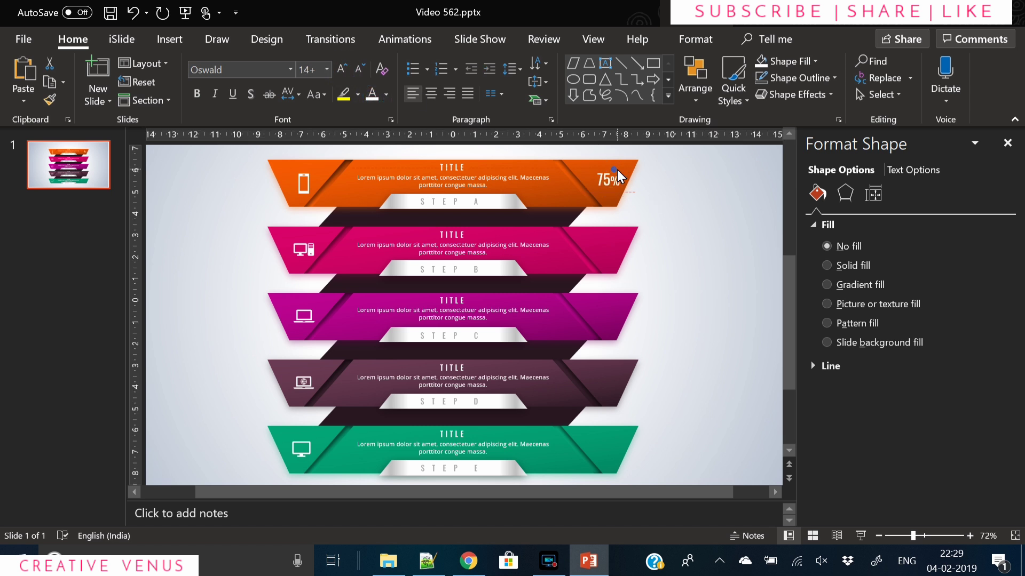
drag(618, 176, 615, 245)
key(ctrl+c)
key(ctrl+v)
Draw a large parallelogram and reshape it into a thin, steep diagonal stripe
click(591, 250)
double_click(591, 250)
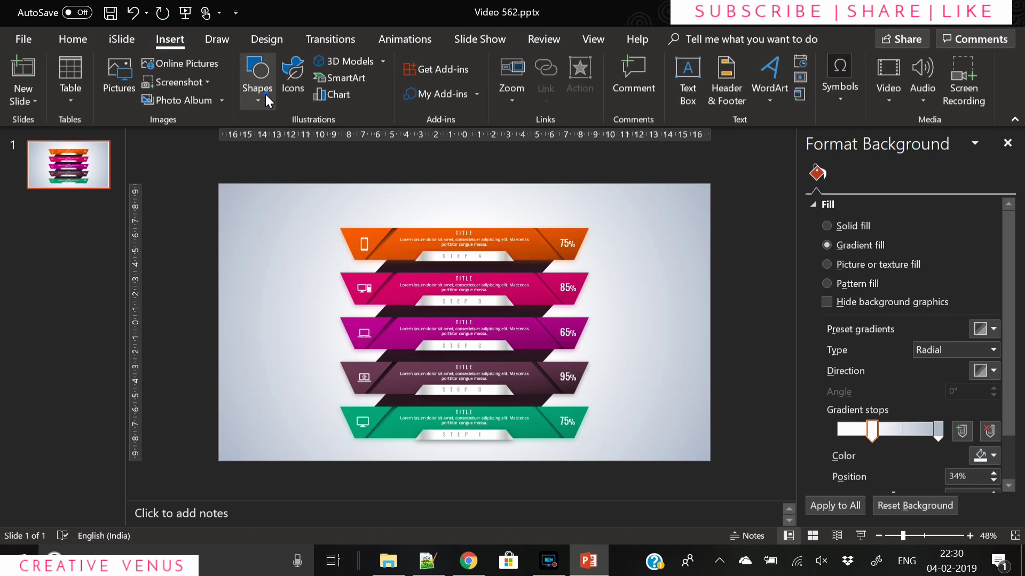
click(264, 96)
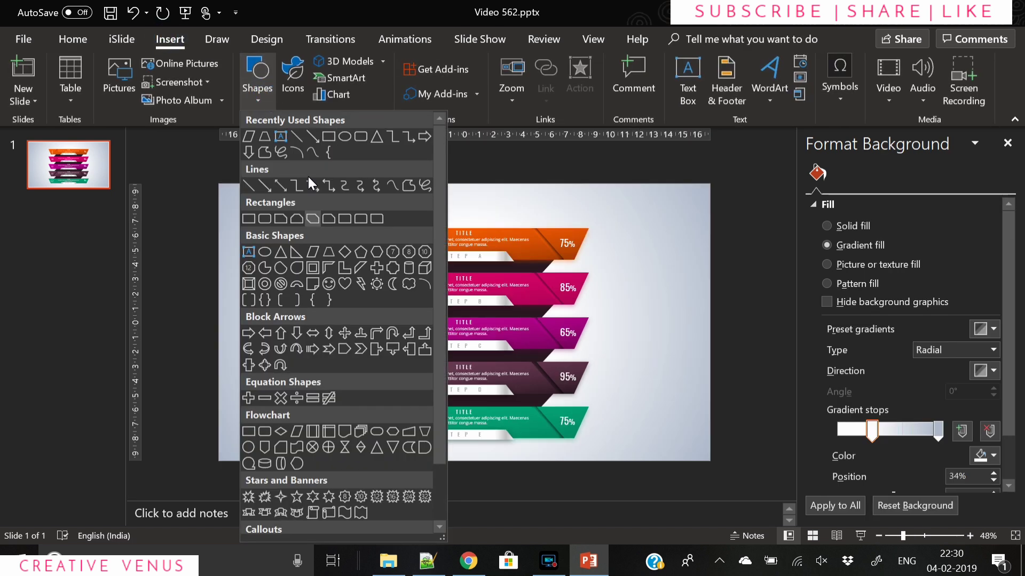
click(245, 142)
drag(488, 184, 696, 466)
drag(487, 323, 344, 323)
drag(414, 184, 540, 219)
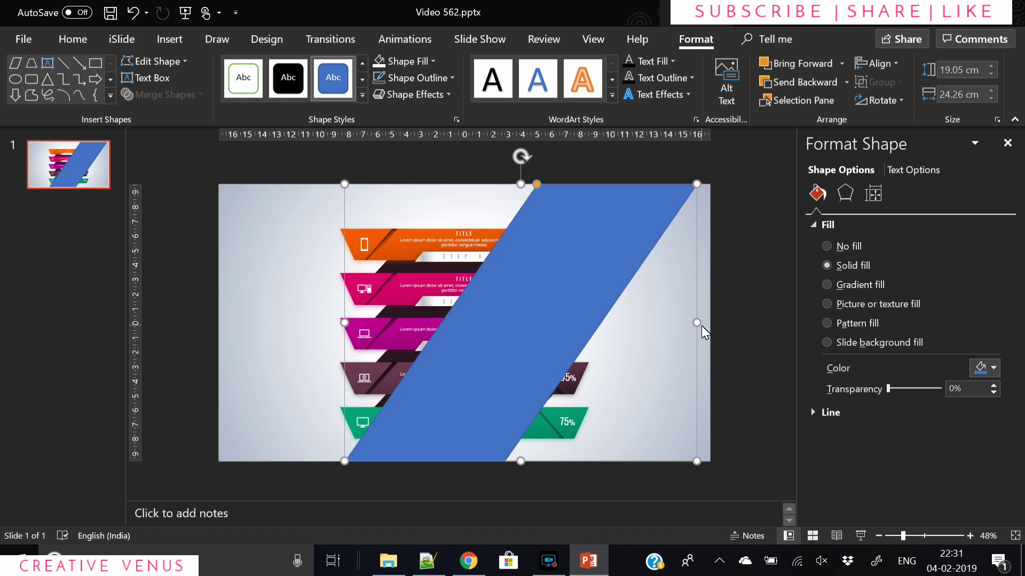
drag(699, 325, 614, 342)
drag(531, 184, 590, 213)
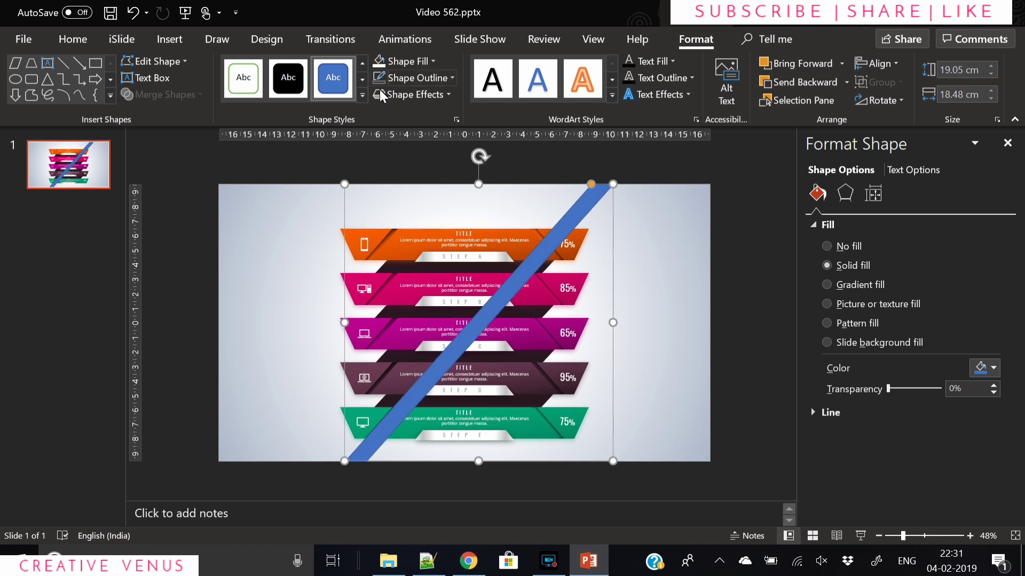
Give the stripe a light grey gradient fill, send it to back, and apply an Inner shadow
click(847, 287)
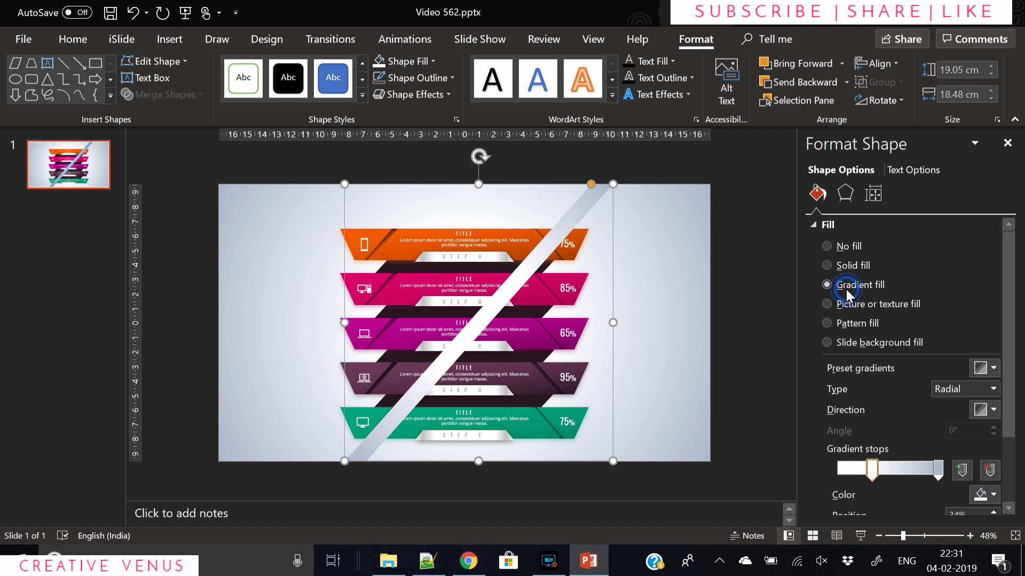
right_click(573, 217)
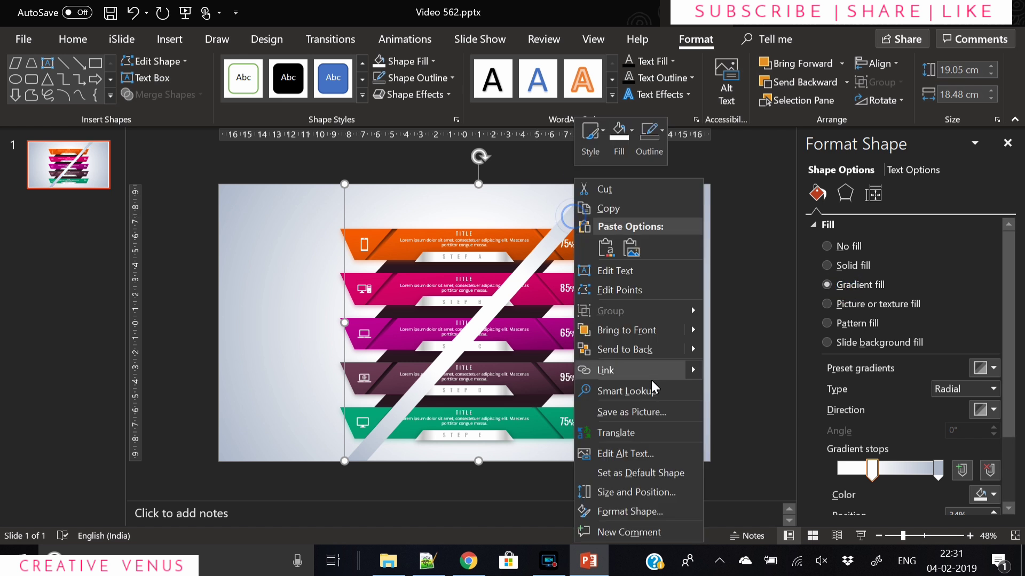
click(638, 353)
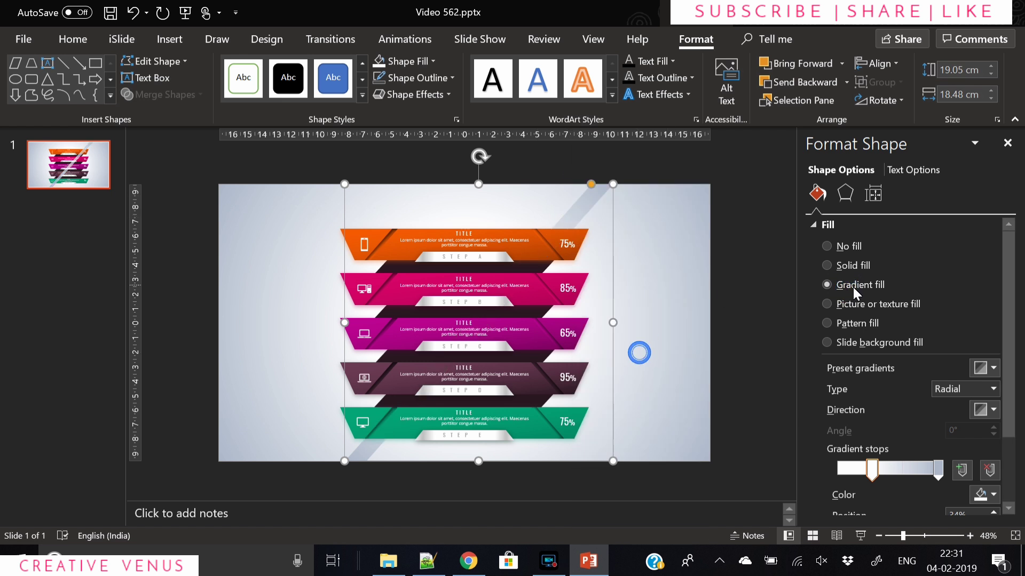
click(845, 193)
click(991, 266)
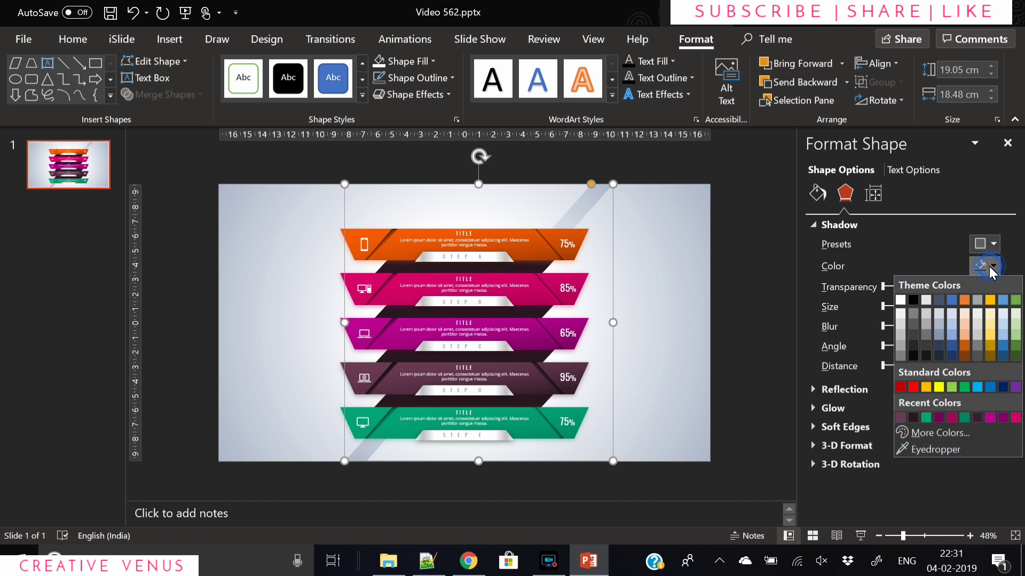
click(993, 244)
click(993, 243)
scroll(986, 396, down, 3)
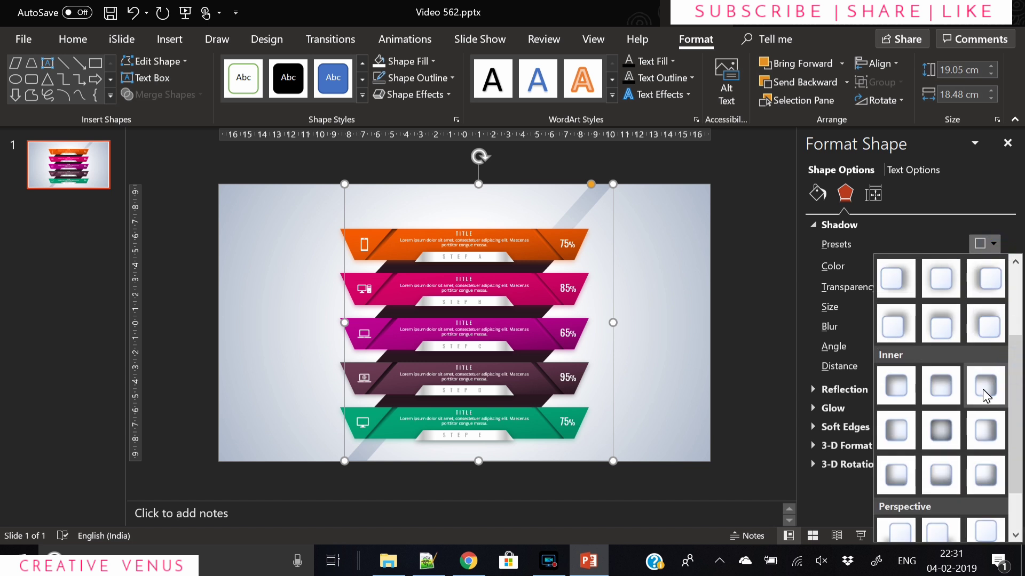
click(986, 429)
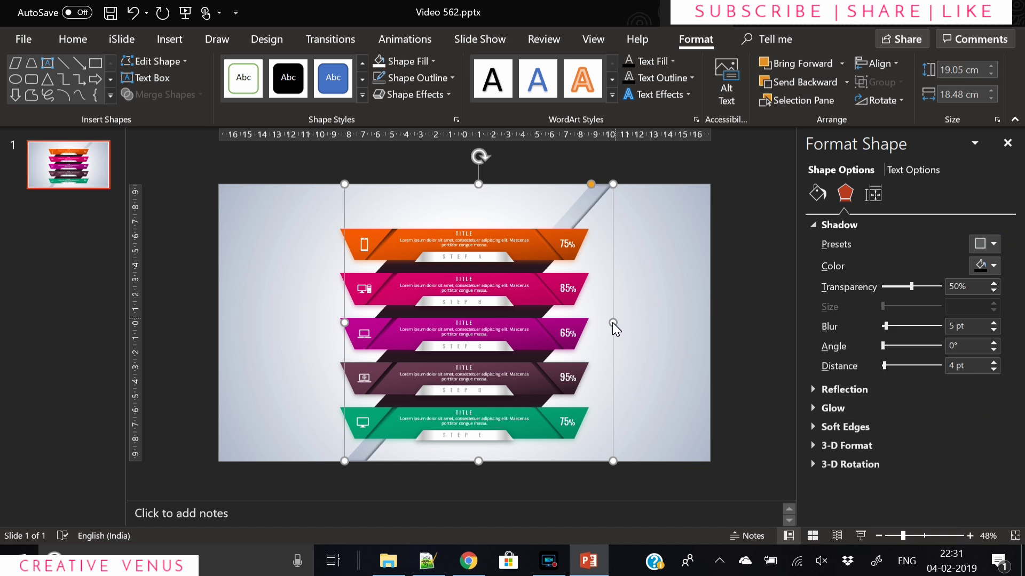
Resize the stripe, move it further right, and paste a duplicate copy
drag(614, 328, 649, 328)
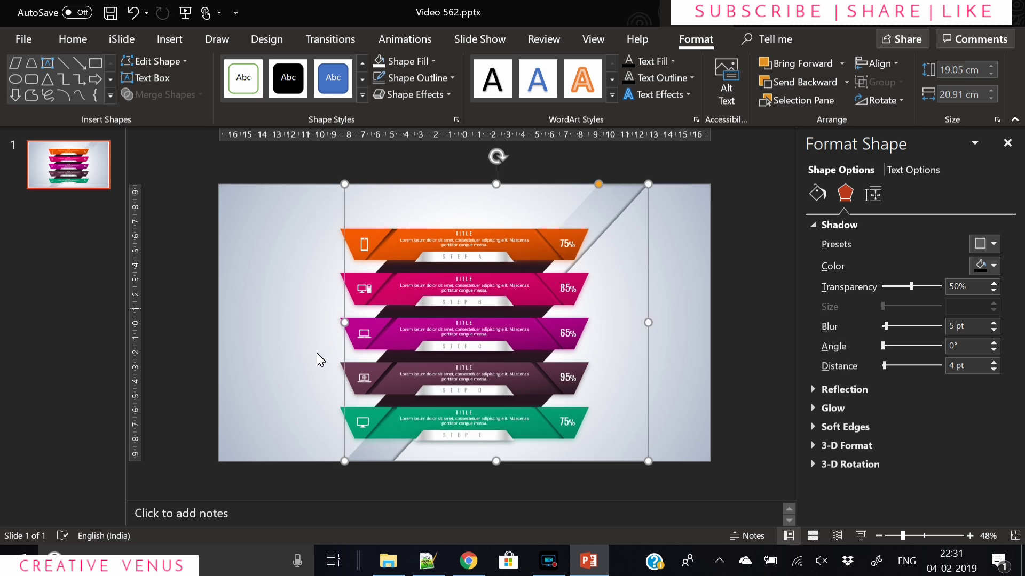
drag(342, 328, 395, 327)
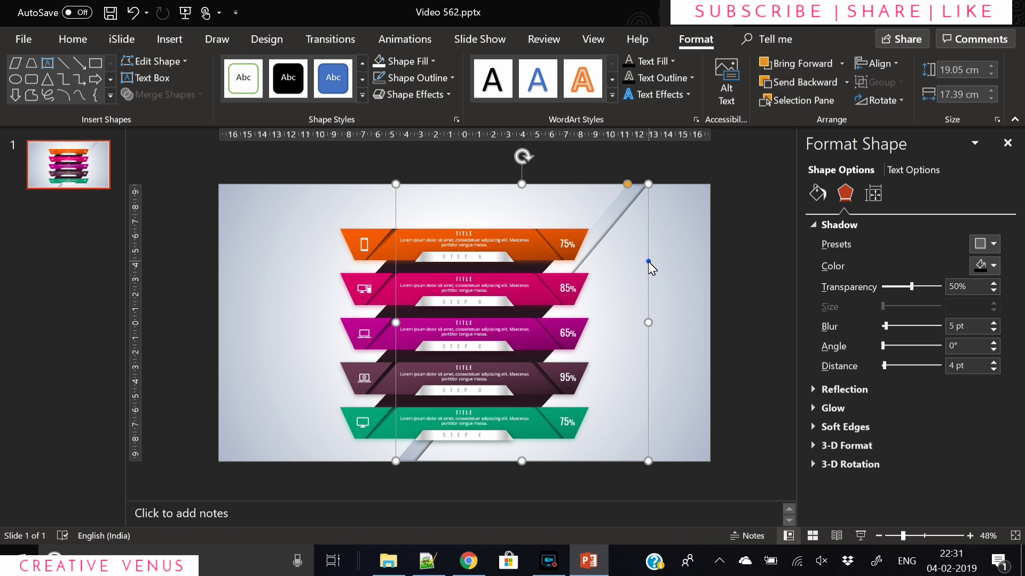
drag(648, 263, 701, 267)
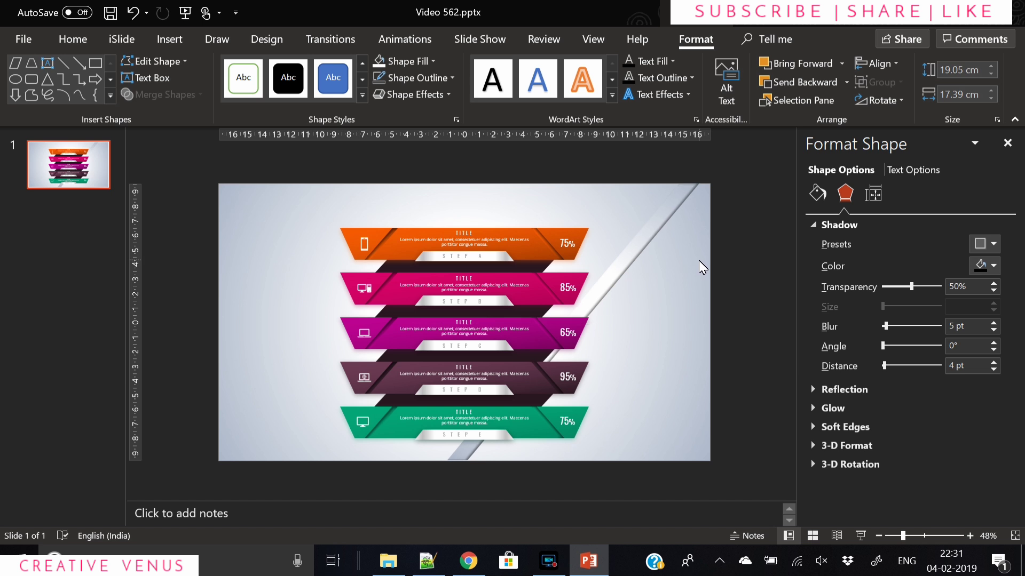
click(700, 267)
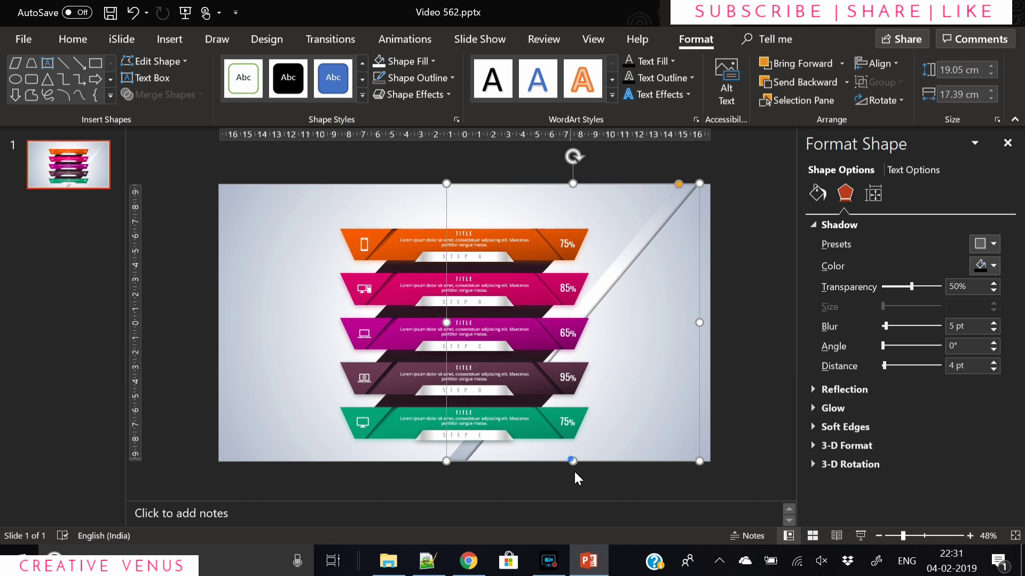
drag(575, 473, 577, 466)
key(ctrl+z)
key(ctrl+c)
key(ctrl+v)
Move the duplicate stripe left, flip it horizontally, give it a gradient fill, and send it to back
drag(643, 270, 410, 279)
click(892, 101)
click(914, 166)
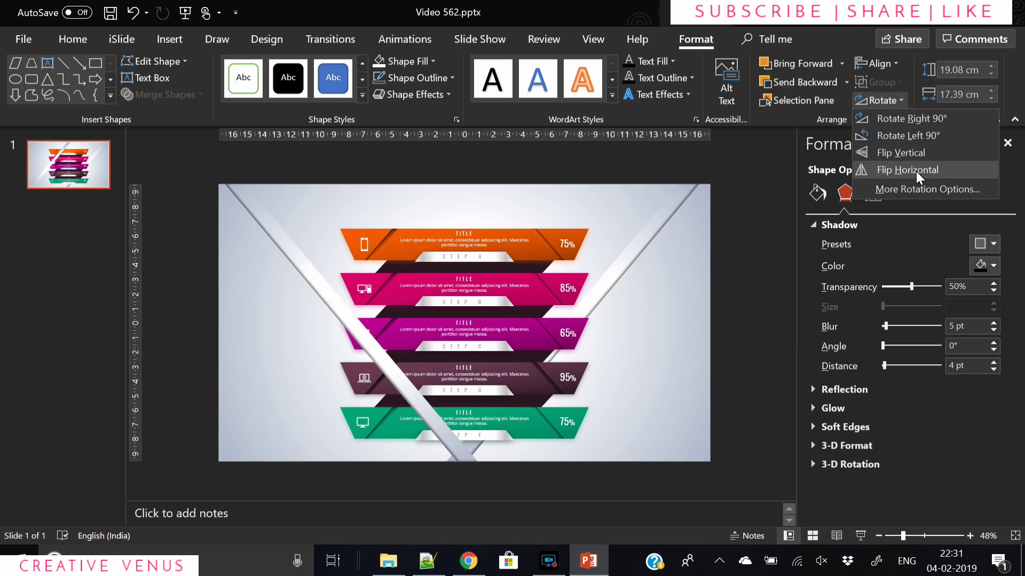
click(817, 191)
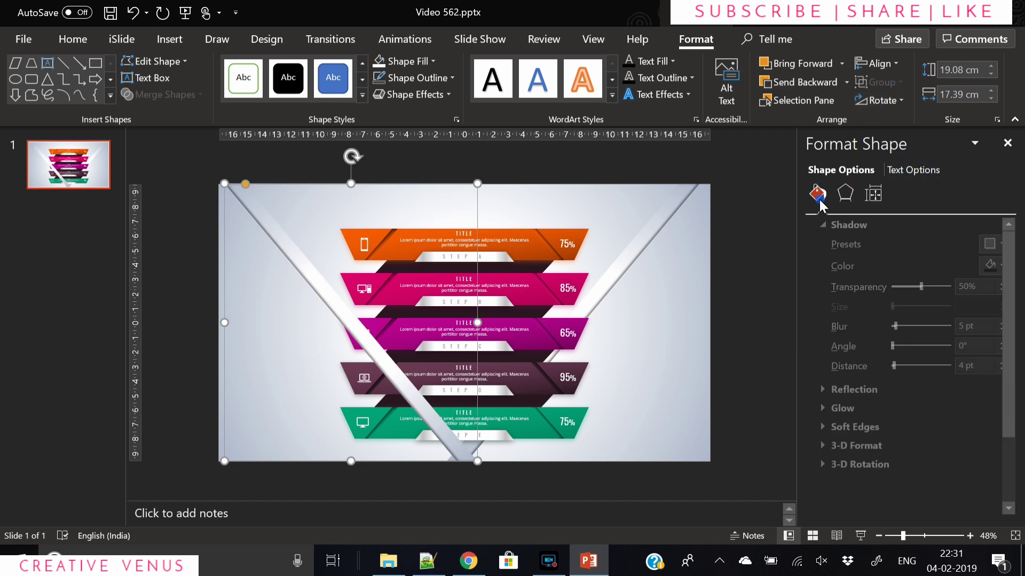
click(853, 265)
click(850, 285)
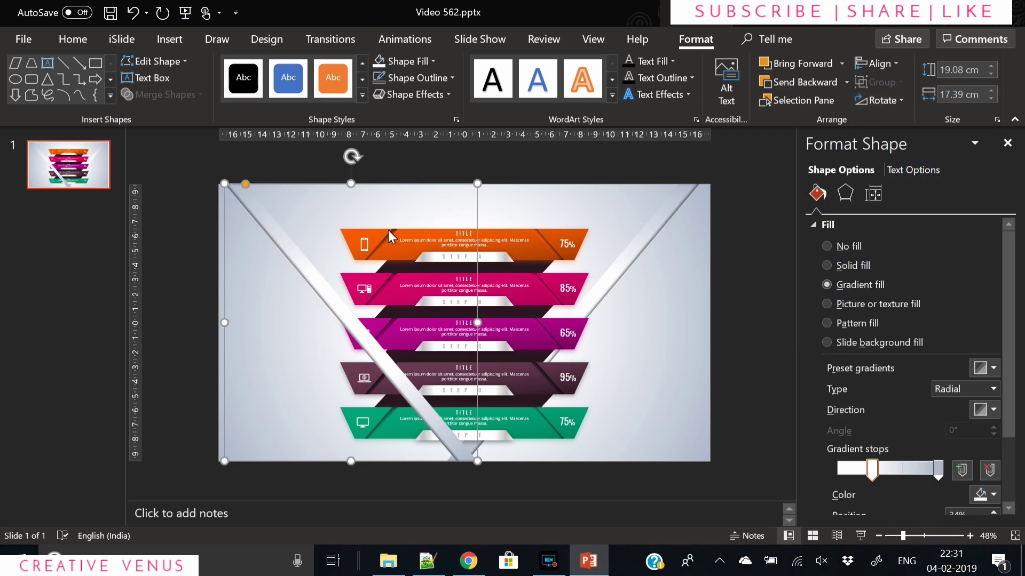
drag(289, 256, 289, 258)
right_click(290, 258)
click(344, 347)
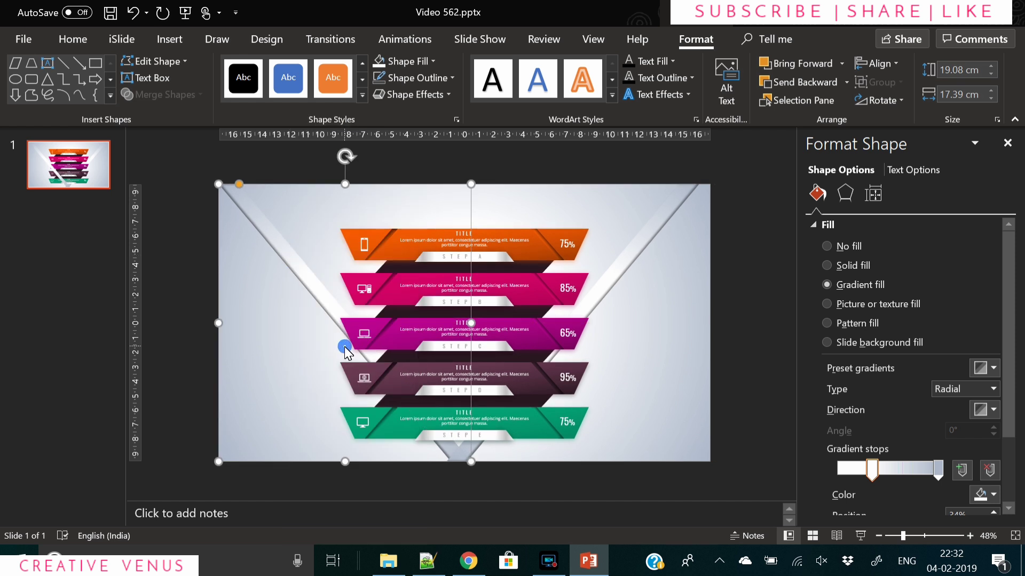
Nudge the left and right stripes to centre the V on the slide
click(191, 293)
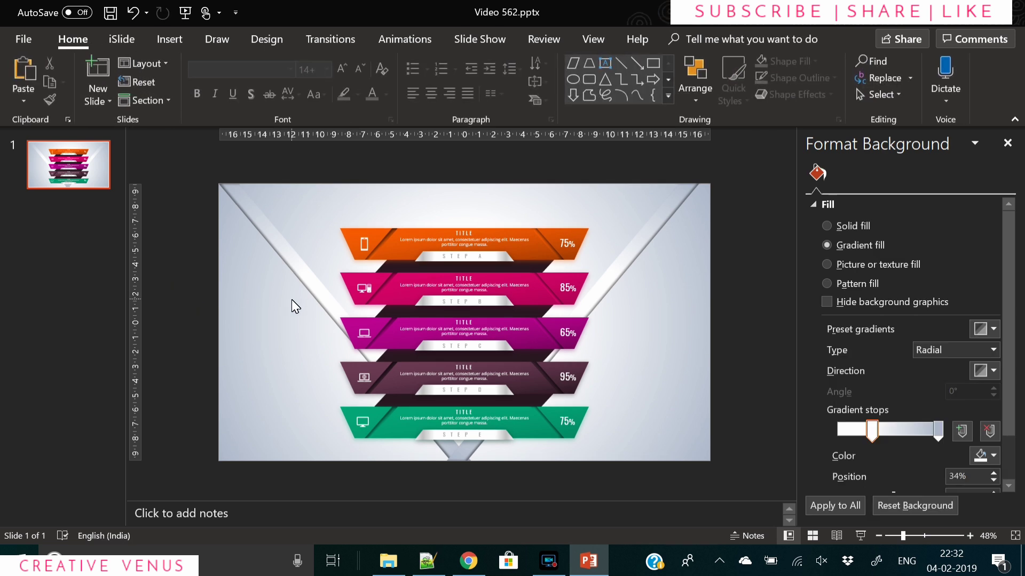
click(304, 261)
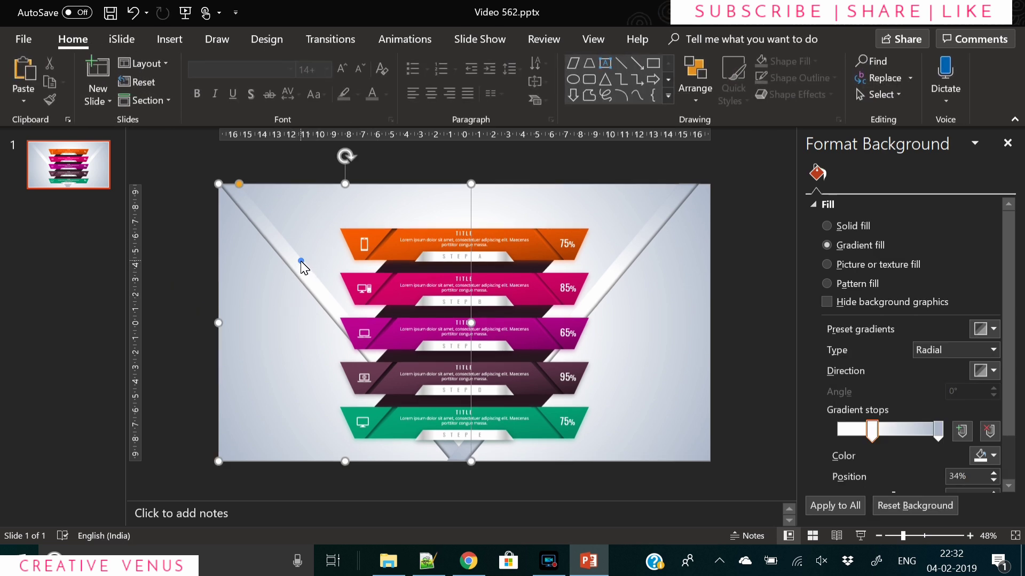
drag(301, 261, 294, 265)
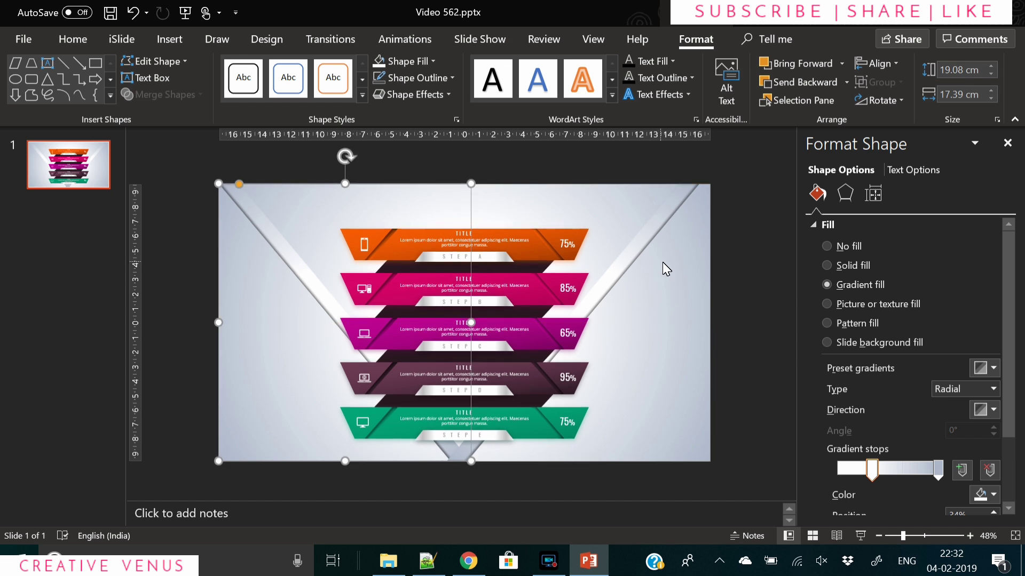
drag(638, 253, 645, 253)
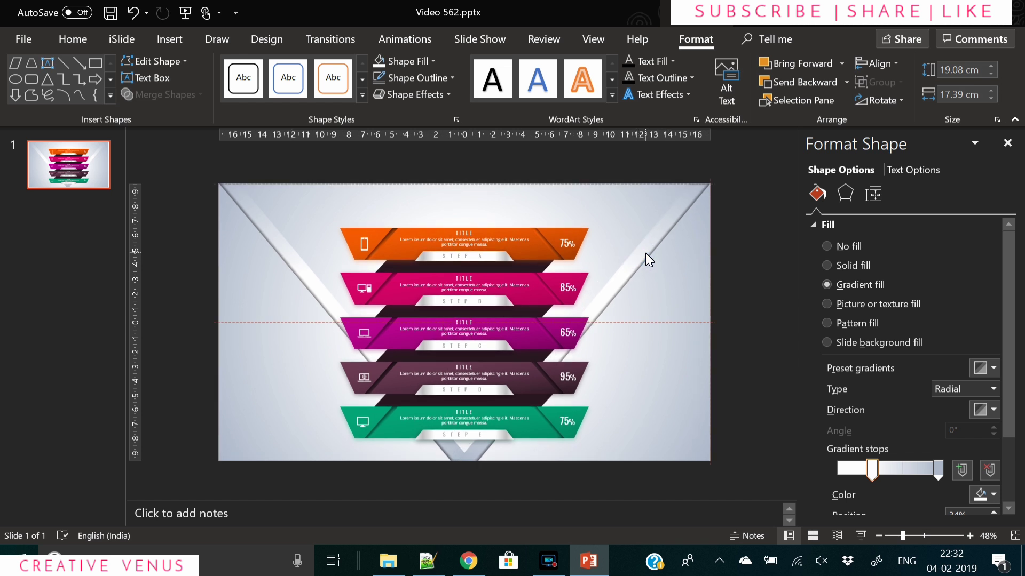
click(741, 293)
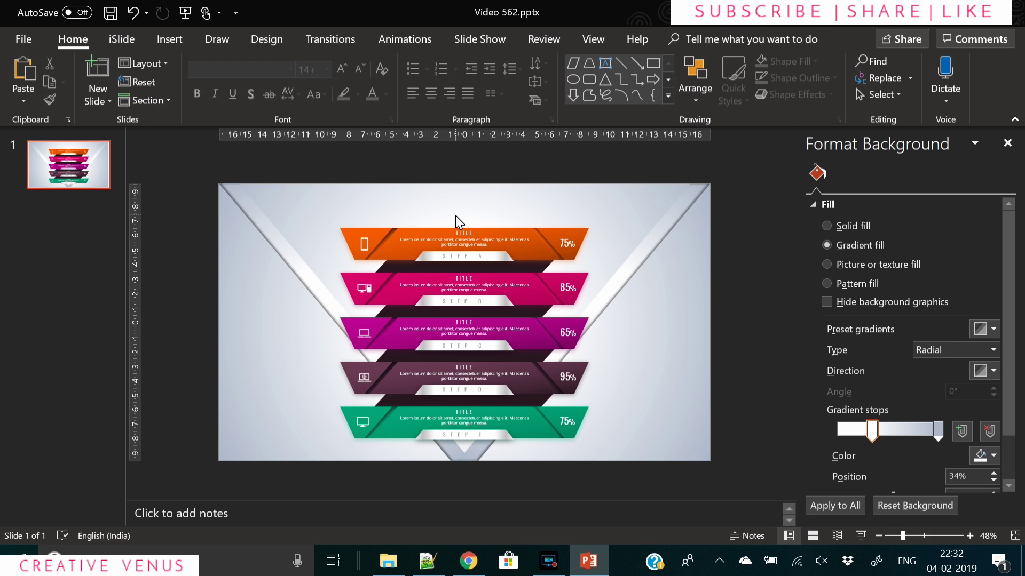
Adjust the top corners of both stripes, then deselect to return to Format Background
click(298, 285)
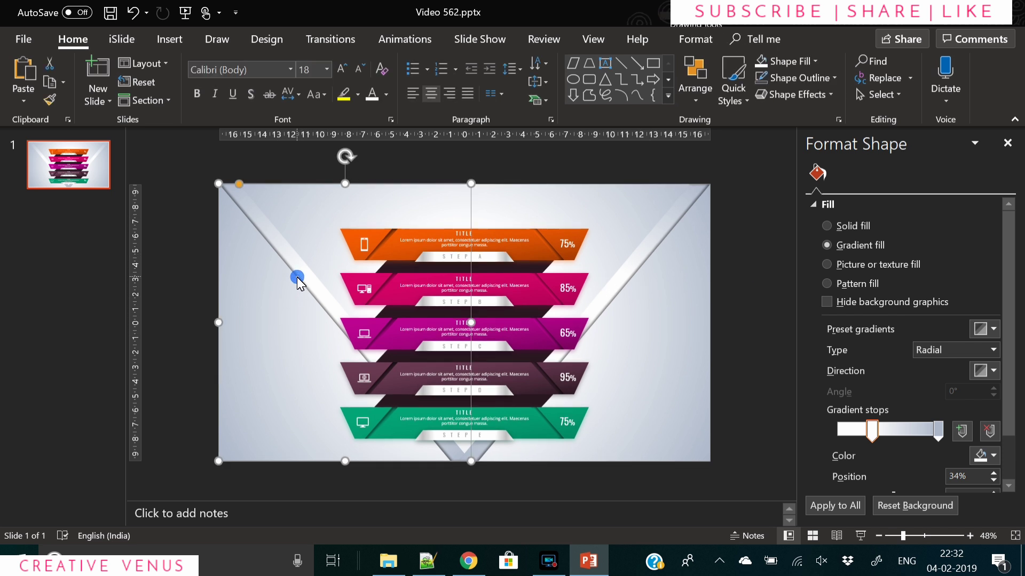
mouse_move(239, 186)
mouse_down()
mouse_move(271, 187)
mouse_move(259, 187)
mouse_up()
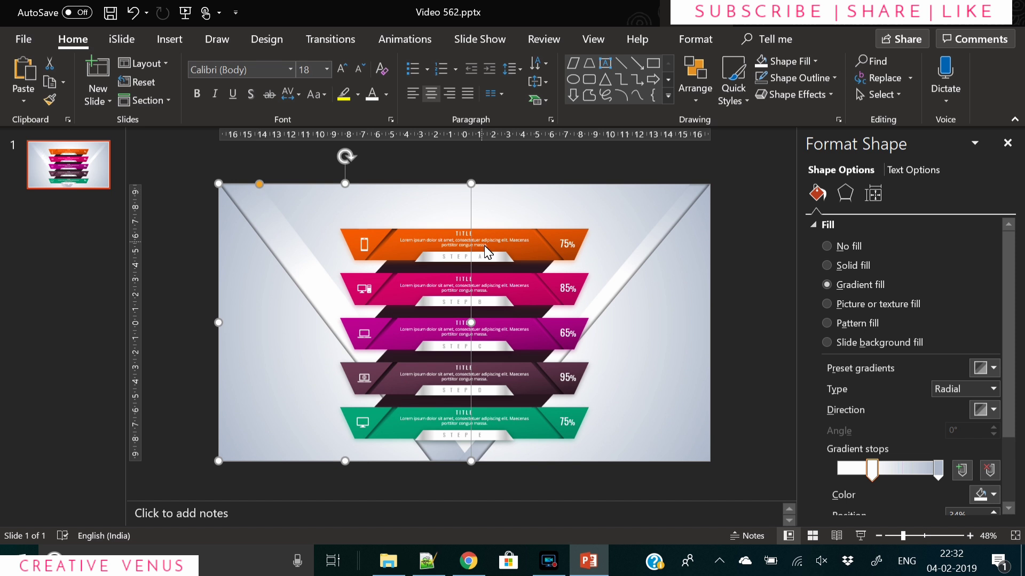
click(639, 261)
drag(684, 186, 665, 181)
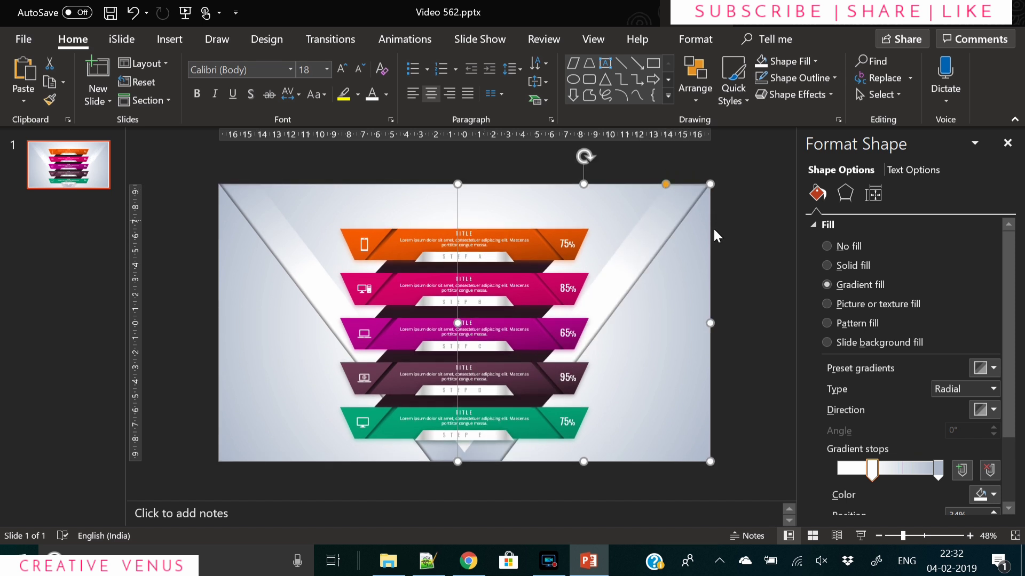
click(726, 237)
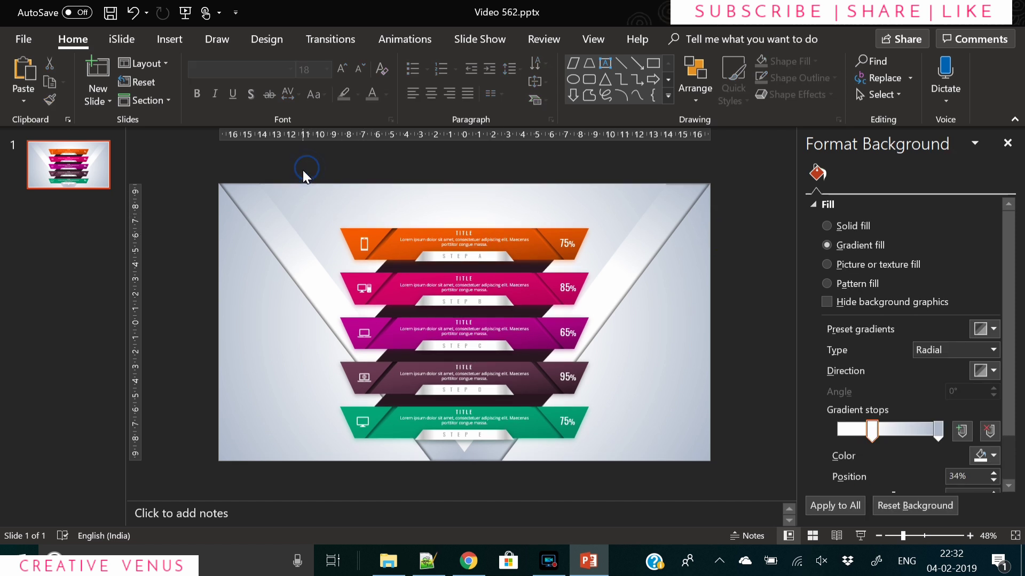
click(253, 293)
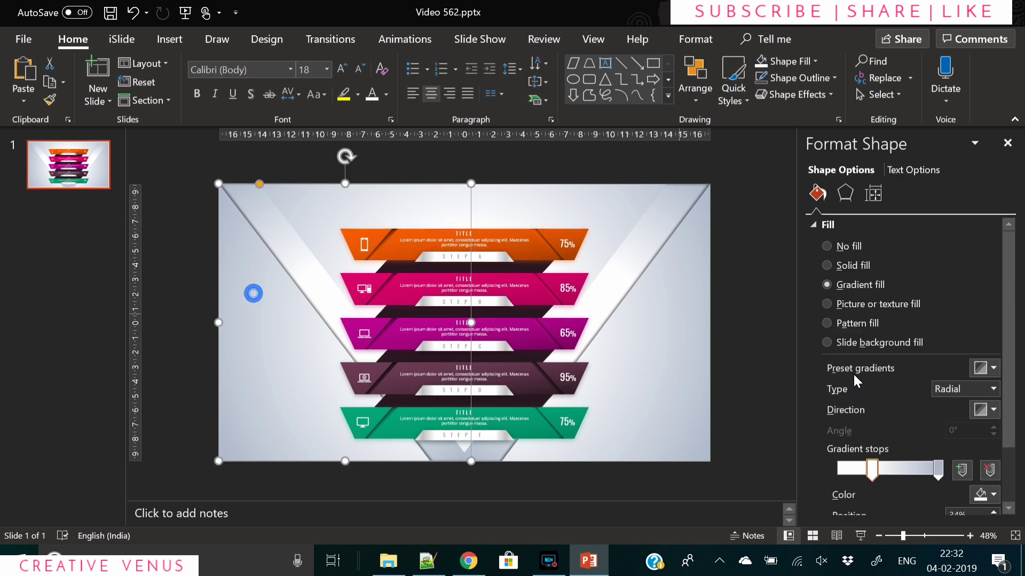
click(600, 235)
click(404, 456)
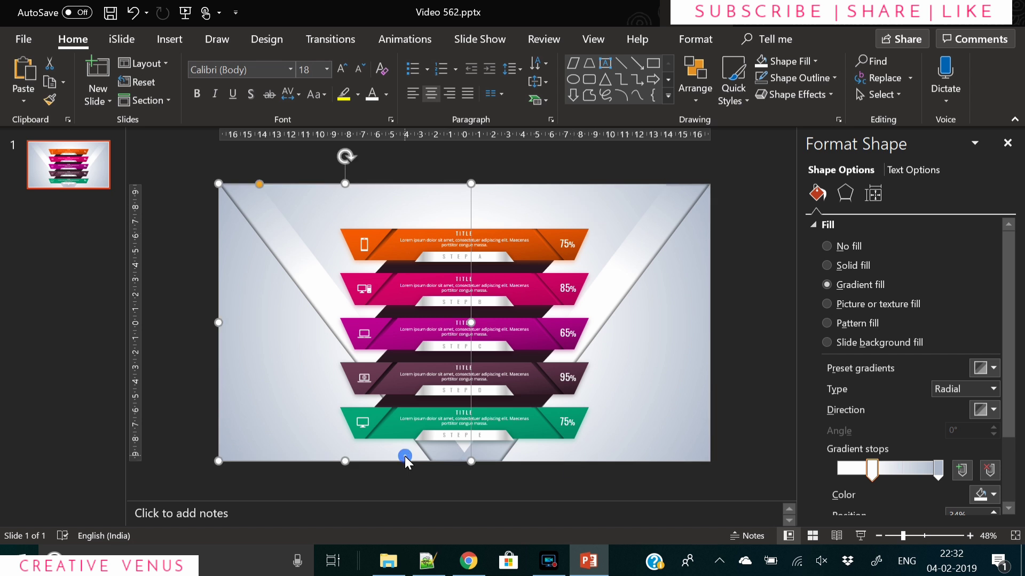
click(718, 336)
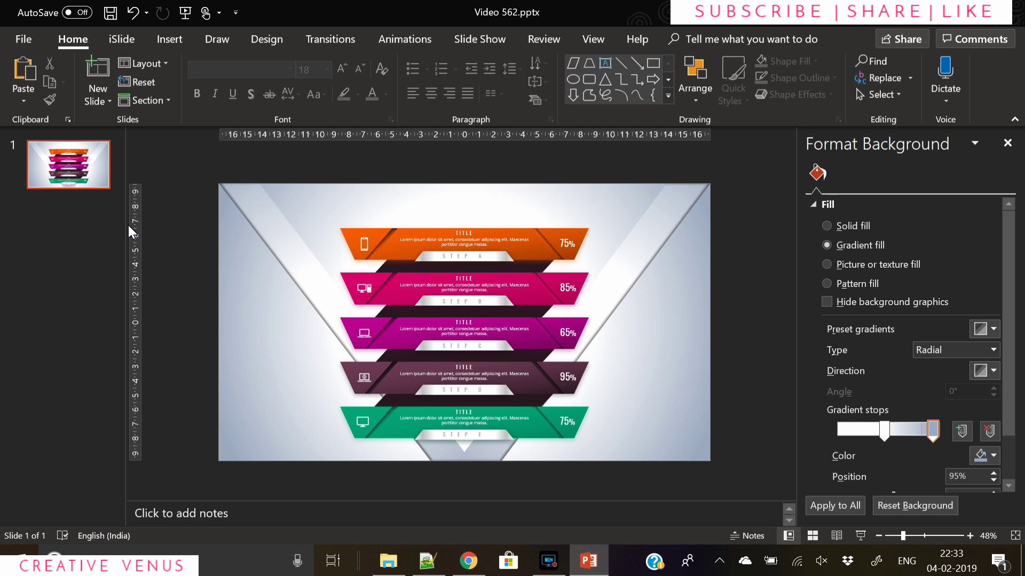
Draw a slide-height trapezoid and narrow its top into a triangle
click(169, 39)
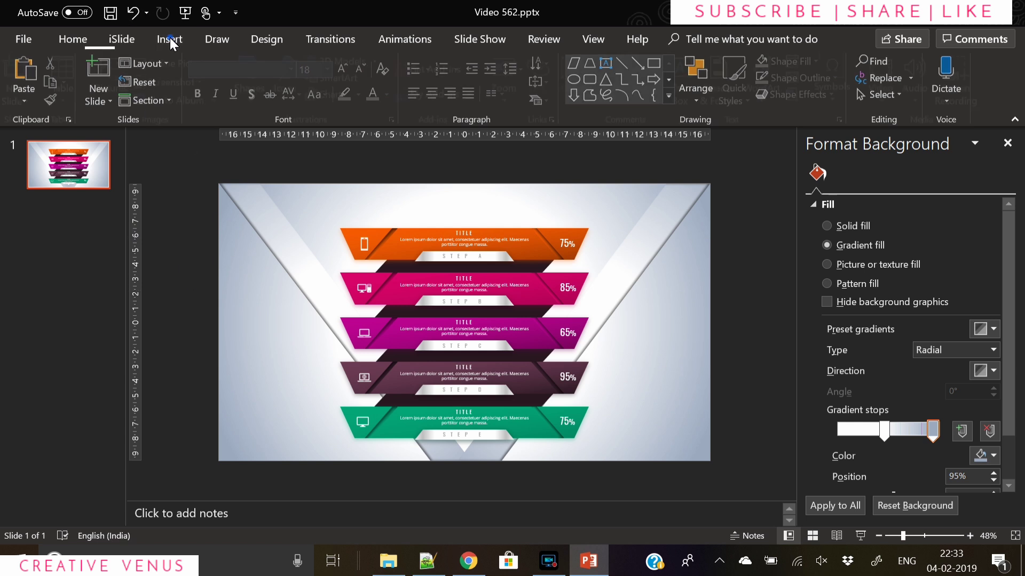
click(257, 75)
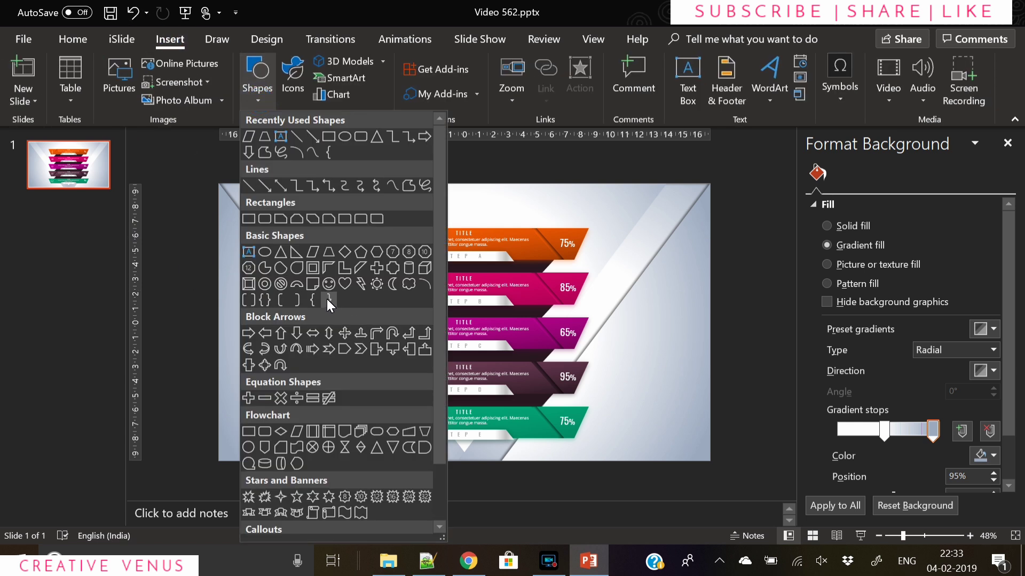
click(328, 254)
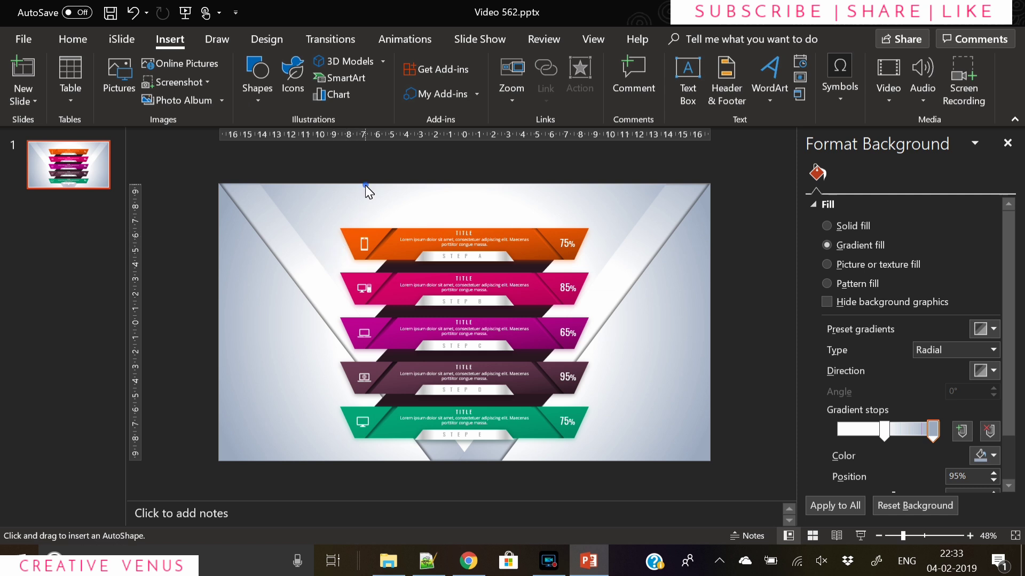
drag(364, 184, 588, 460)
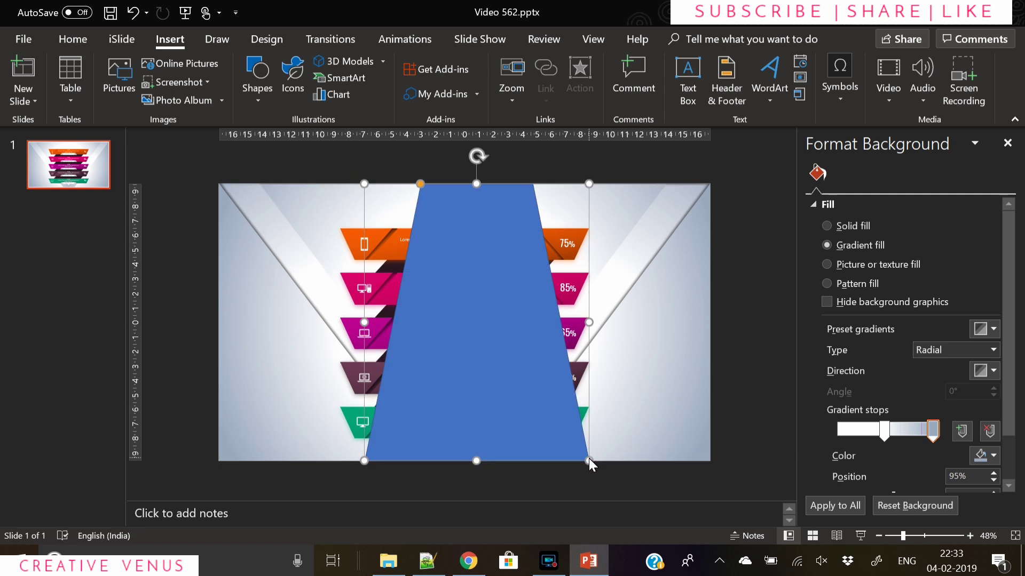
drag(364, 323, 323, 322)
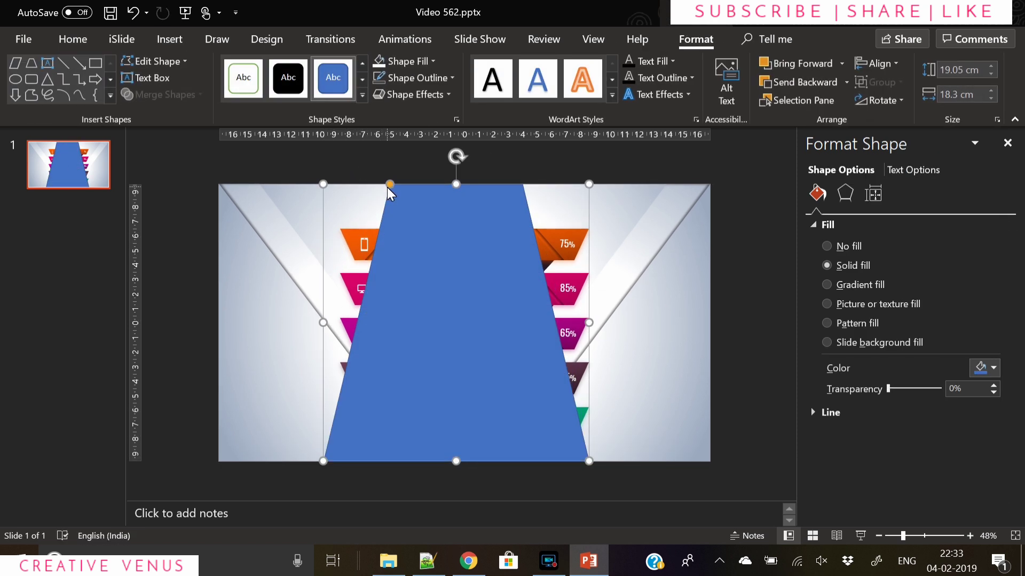
drag(388, 188, 434, 200)
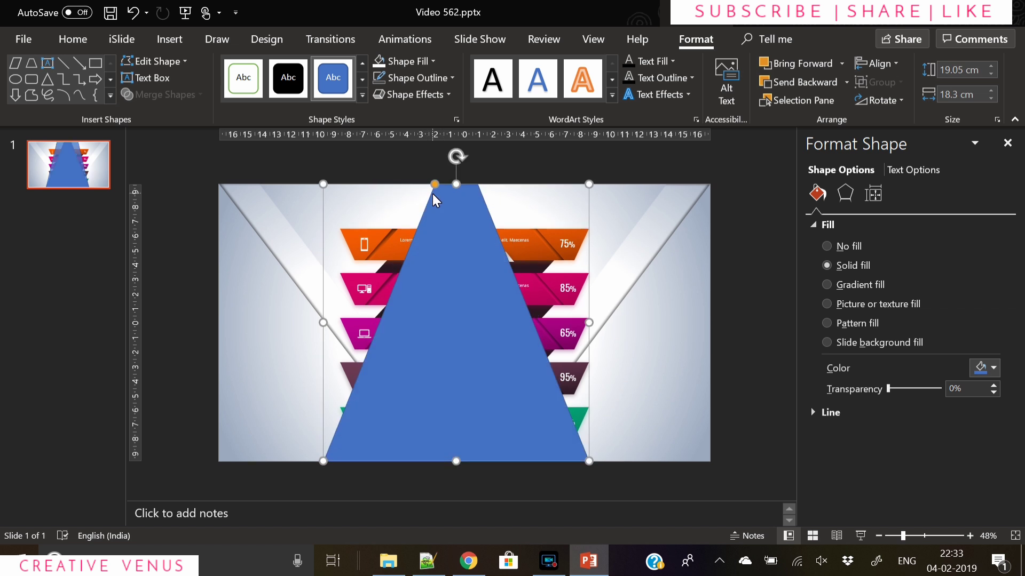
Send the triangle behind the banners, centre it horizontally, and fill it black
right_click(459, 219)
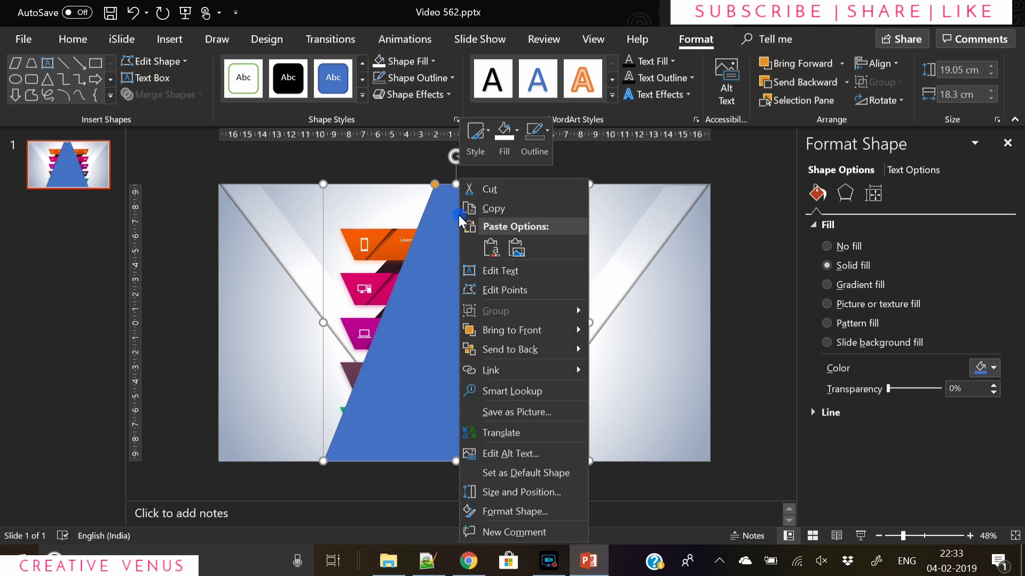
click(515, 351)
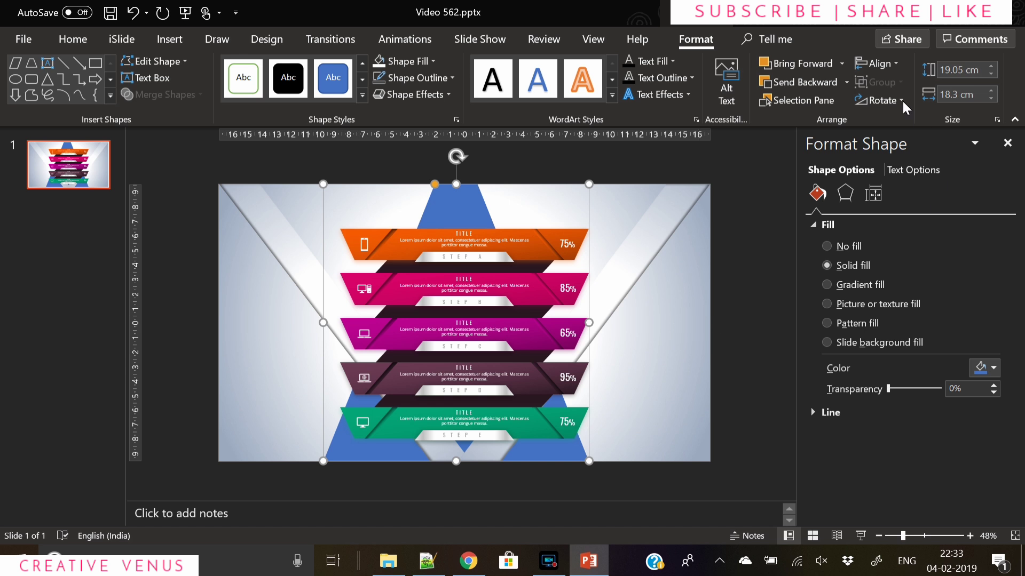
click(877, 63)
click(902, 101)
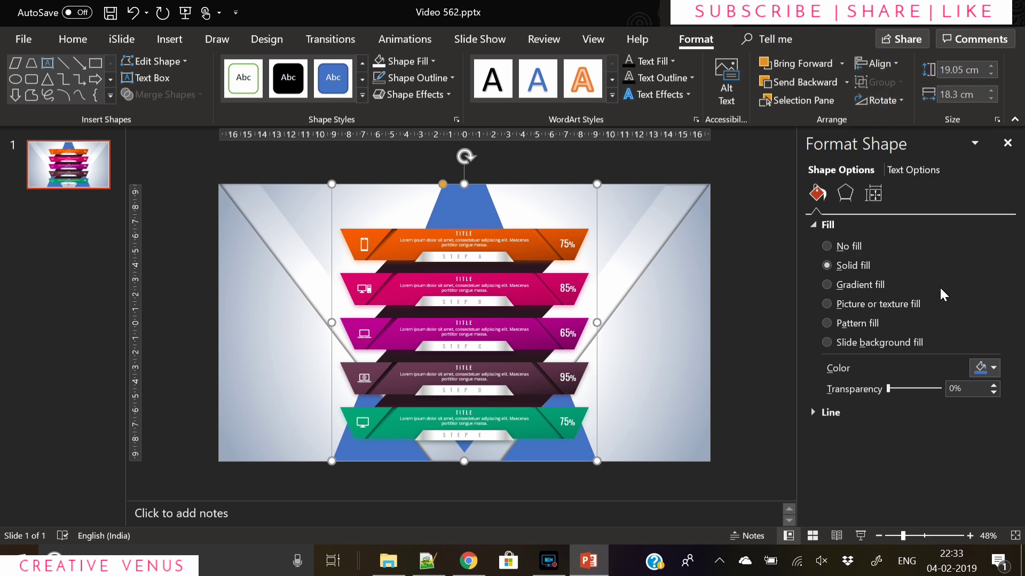
click(985, 367)
click(915, 249)
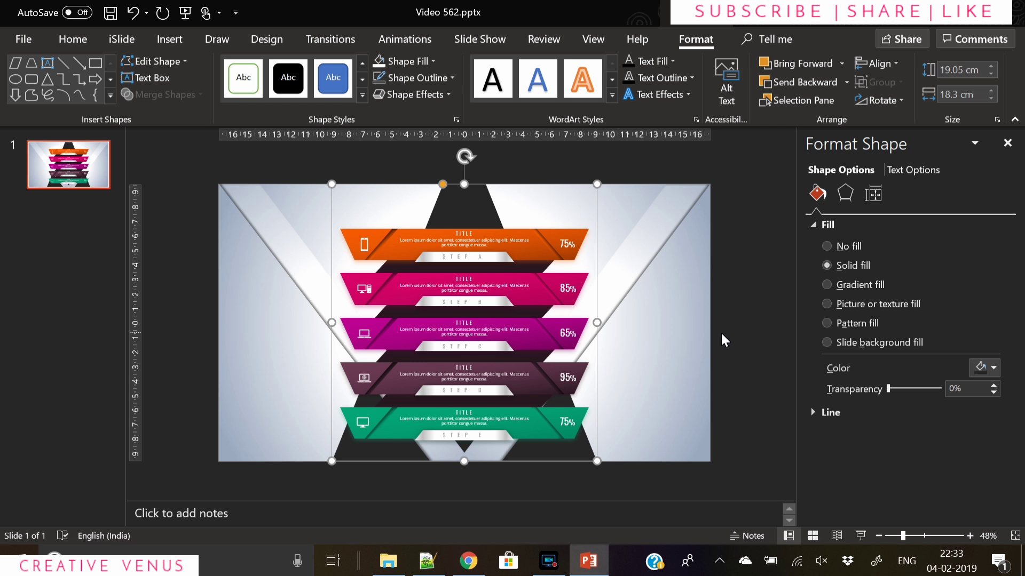
Widen the triangle to 28.01 cm, sharpen its apex, and give it a radial gradient fill
drag(446, 191, 442, 198)
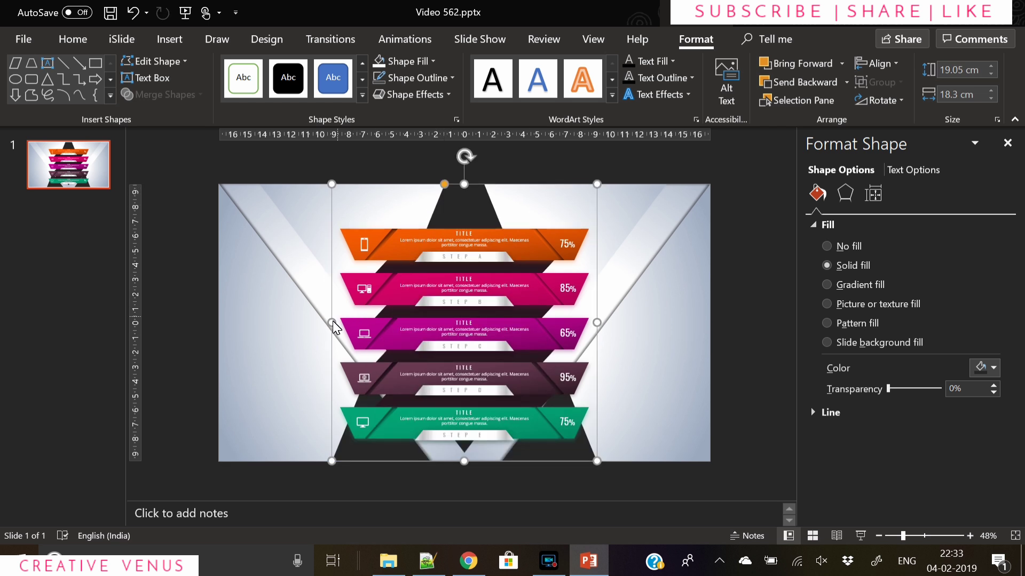
drag(333, 323, 266, 322)
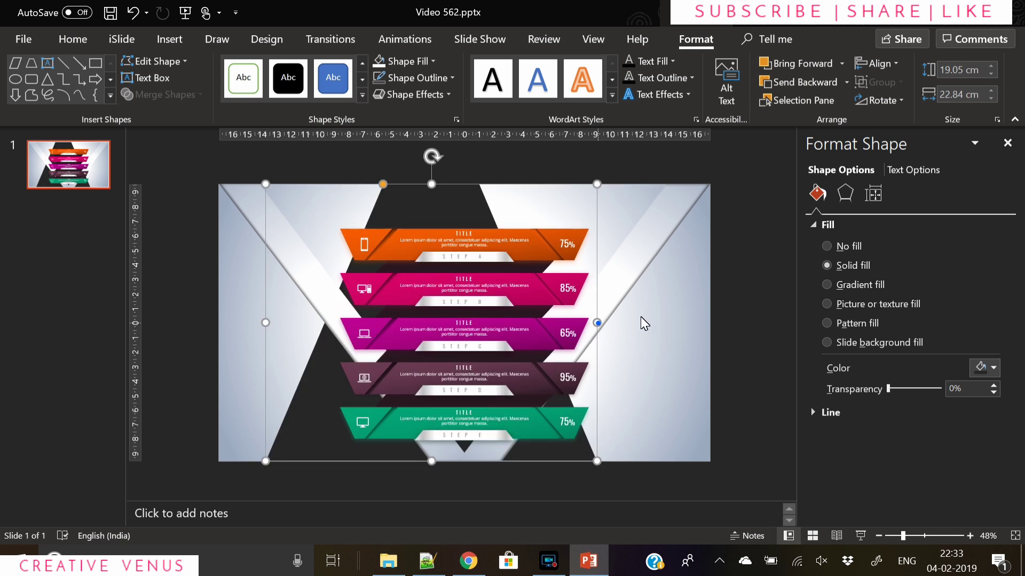
drag(645, 324, 672, 323)
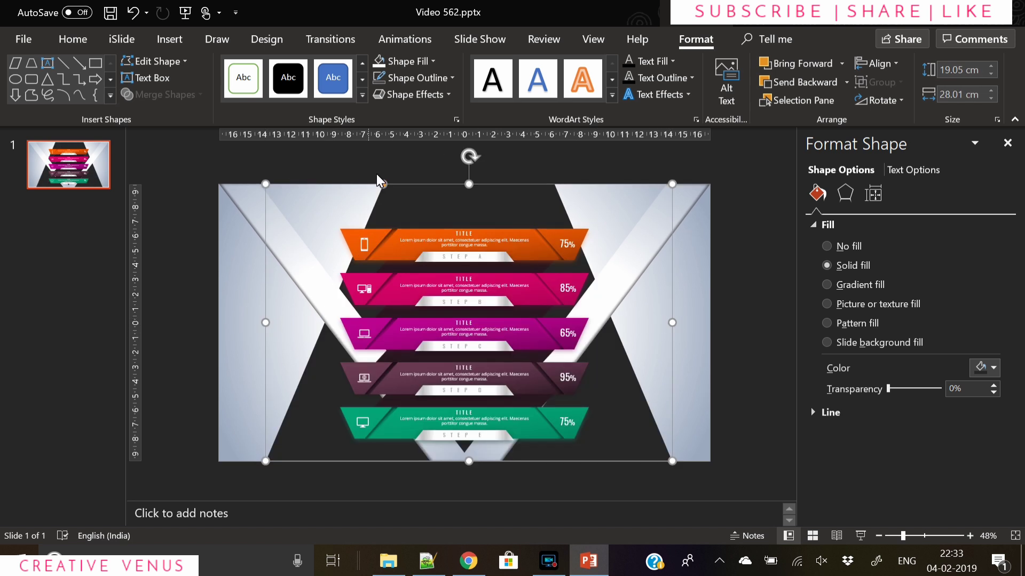
drag(385, 190, 453, 214)
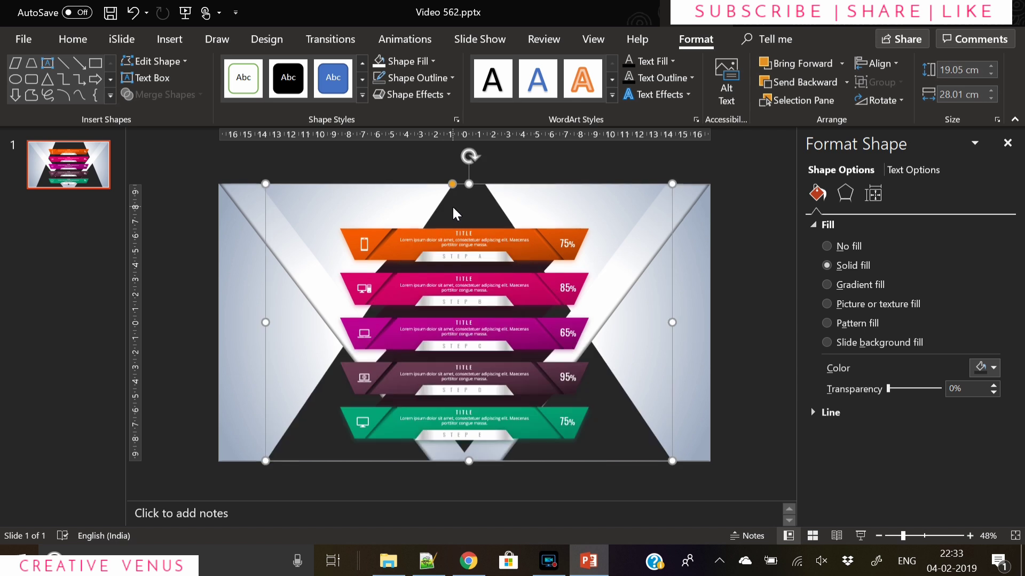
click(857, 287)
Select the diagonal stripes and check the right stripe's outer gradient stop
click(747, 351)
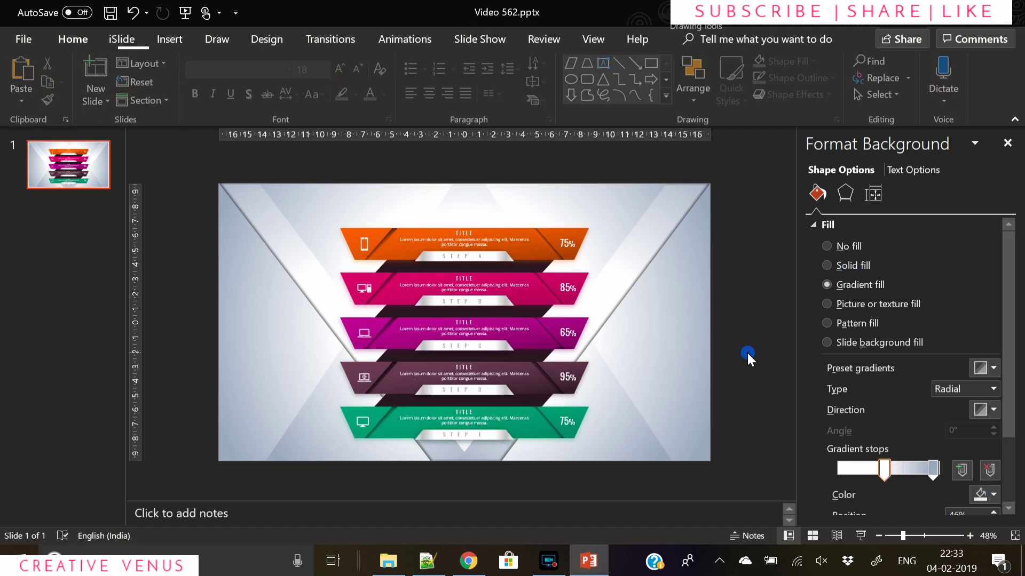
click(639, 443)
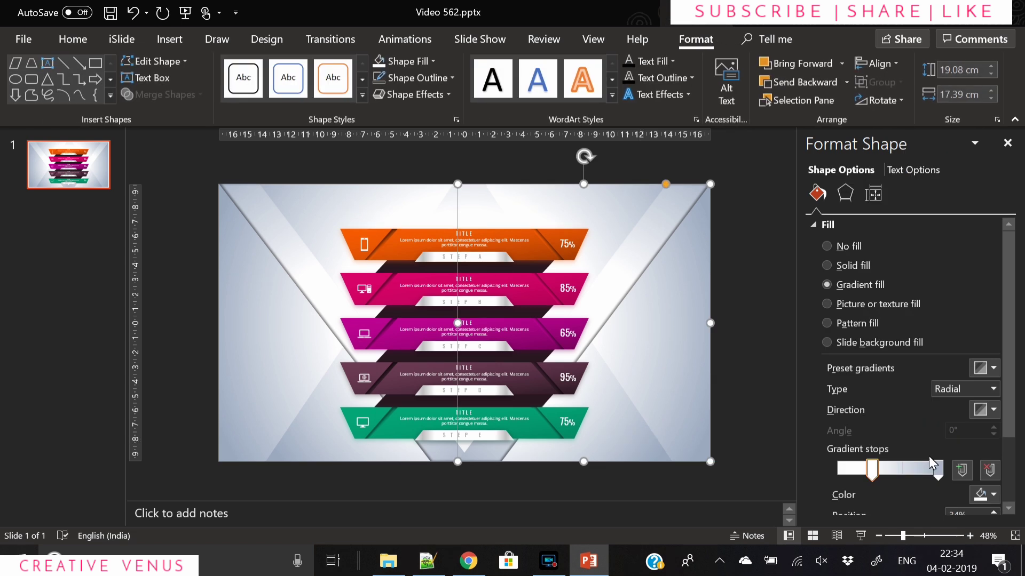
click(937, 472)
click(453, 196)
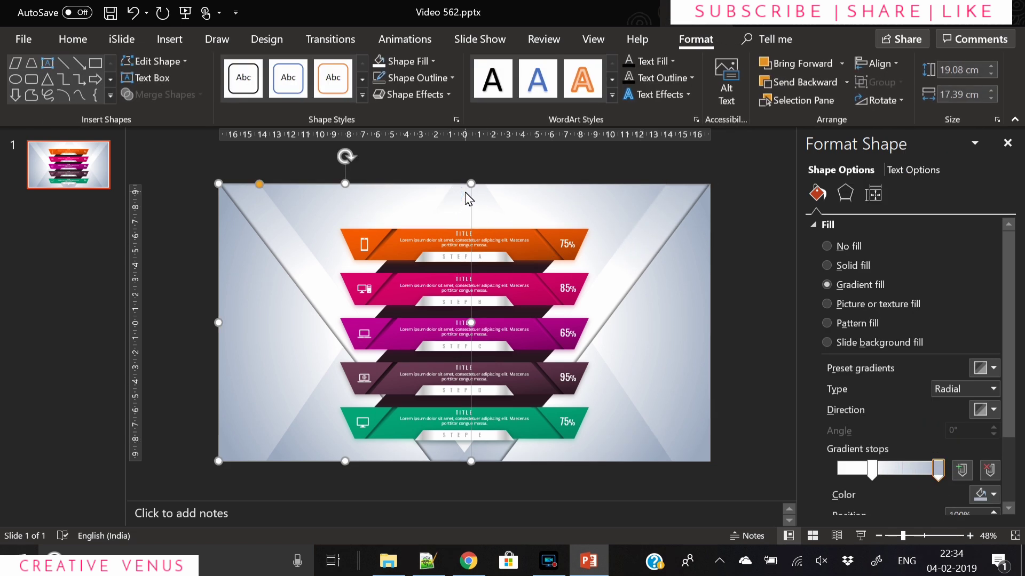
click(473, 194)
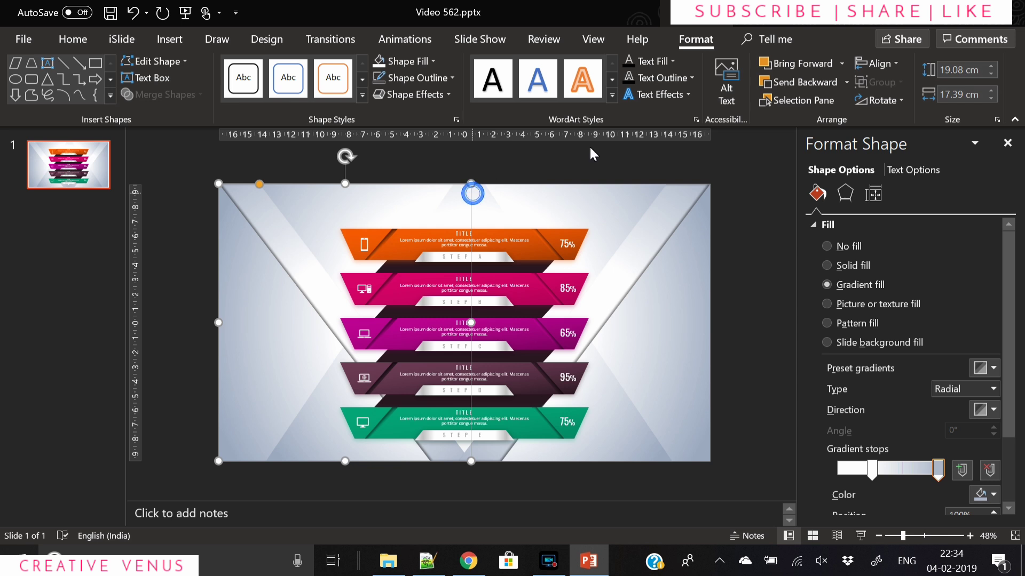
Select Trapezoid 73 in the Selection Pane and move its outer gradient stop to about 87%
click(816, 99)
click(872, 219)
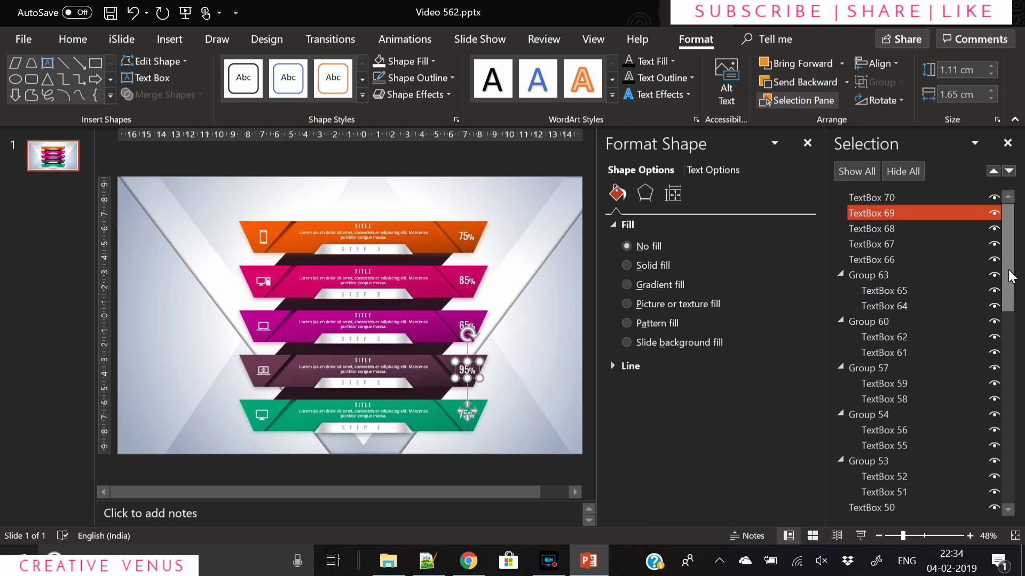
drag(1007, 272, 1003, 463)
click(892, 497)
click(892, 508)
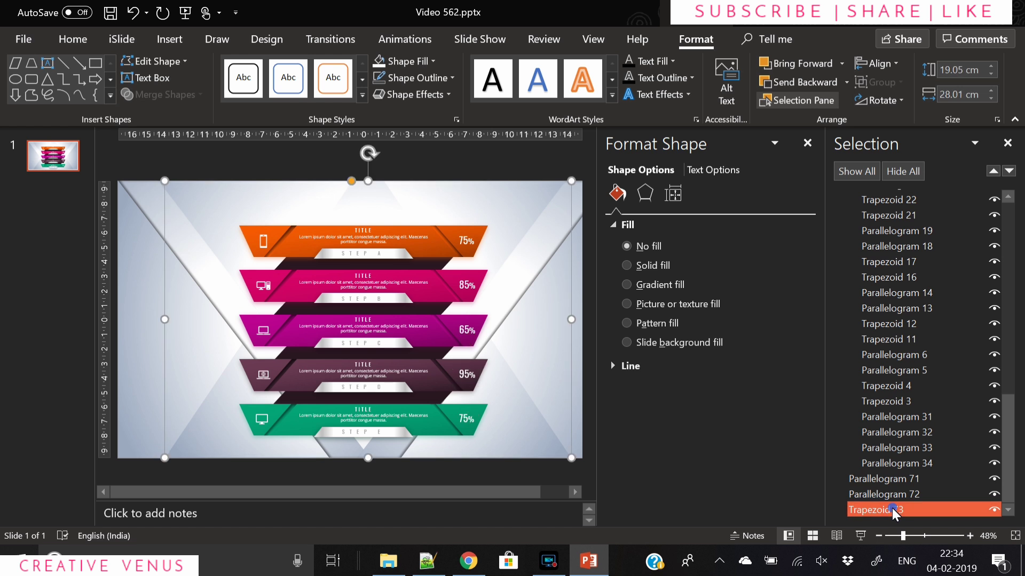
drag(726, 470, 679, 478)
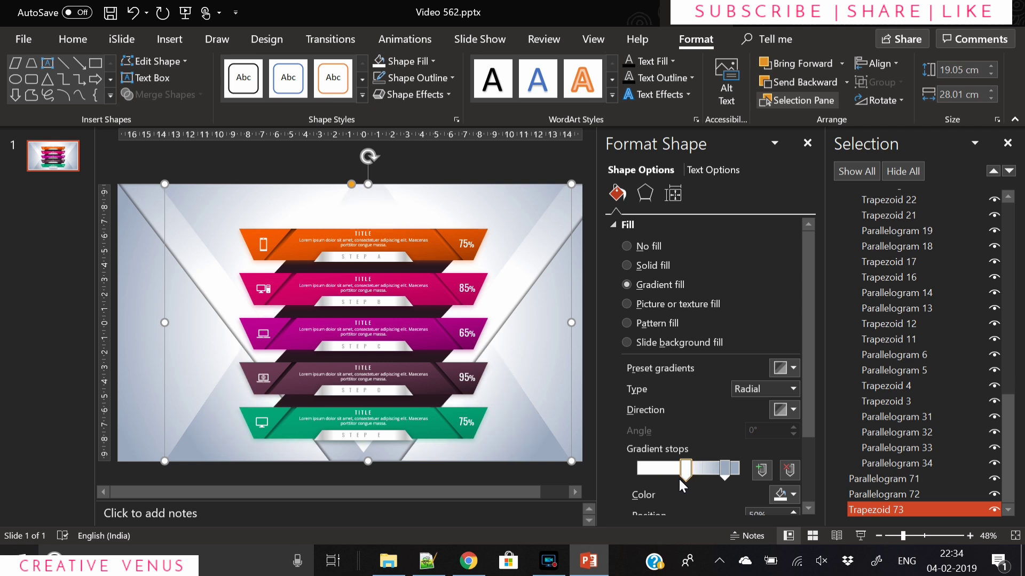
click(795, 151)
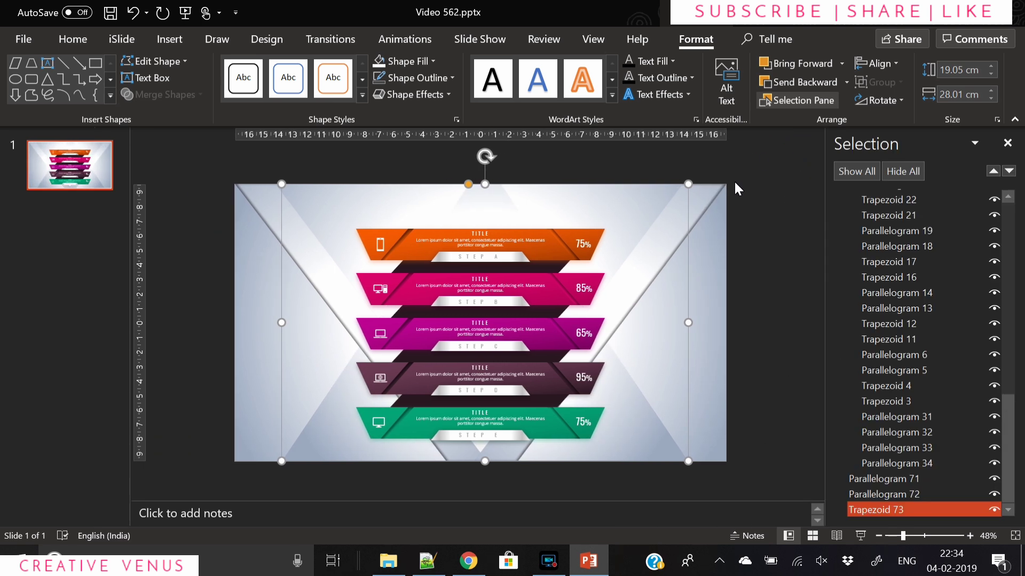